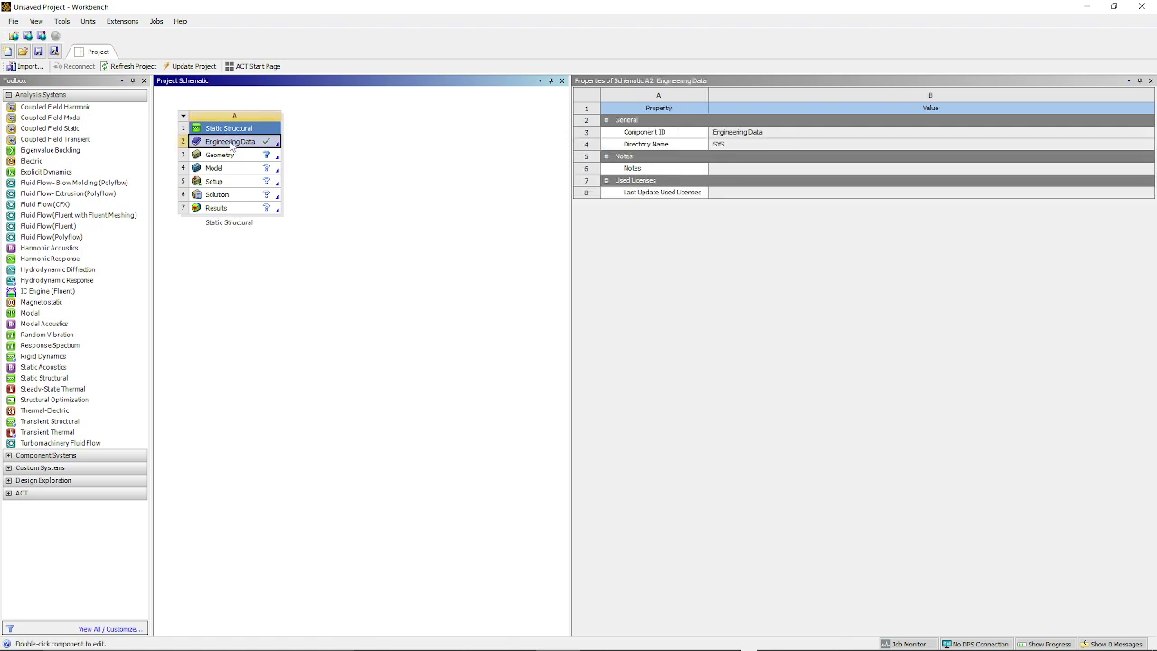
# Open the Static Structural system's Engineering Data and add a new material named "structural steel".
pyautogui.doubleClick(231, 143)
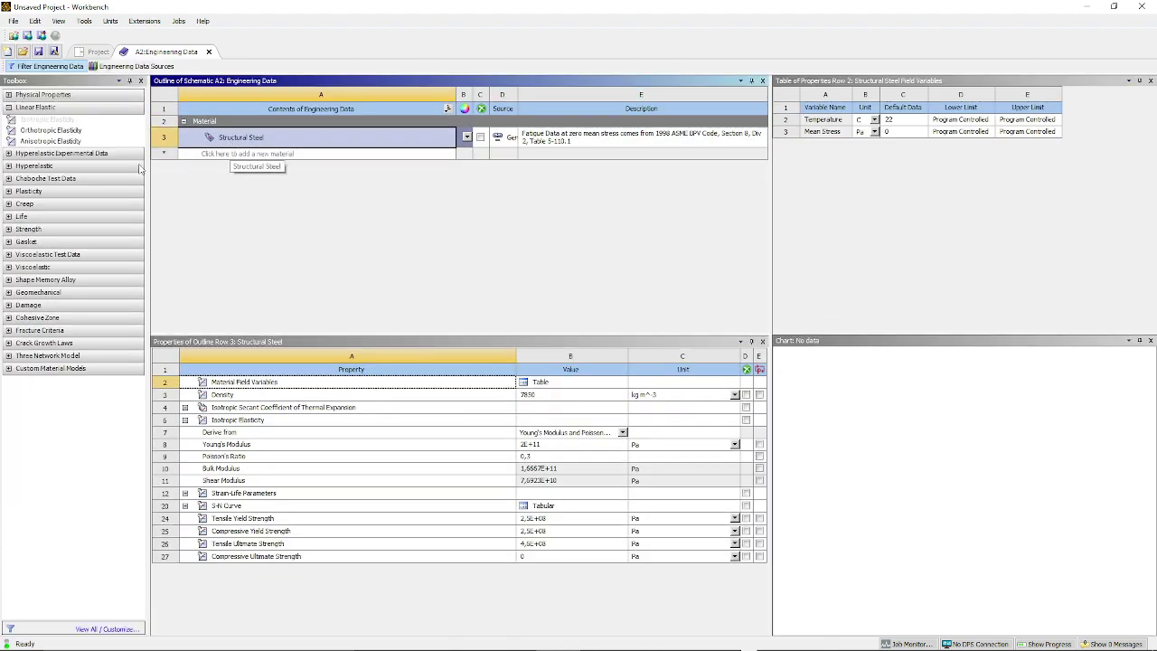
pyautogui.click(296, 153)
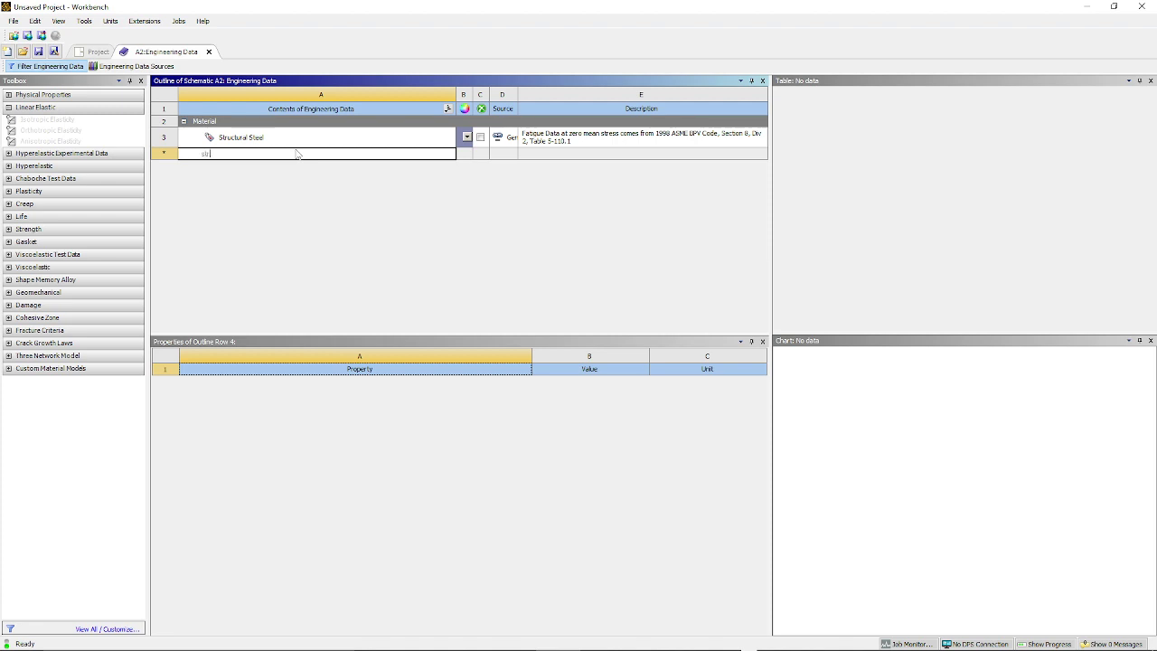
pyautogui.write('structural steel')
pyautogui.press('Return')
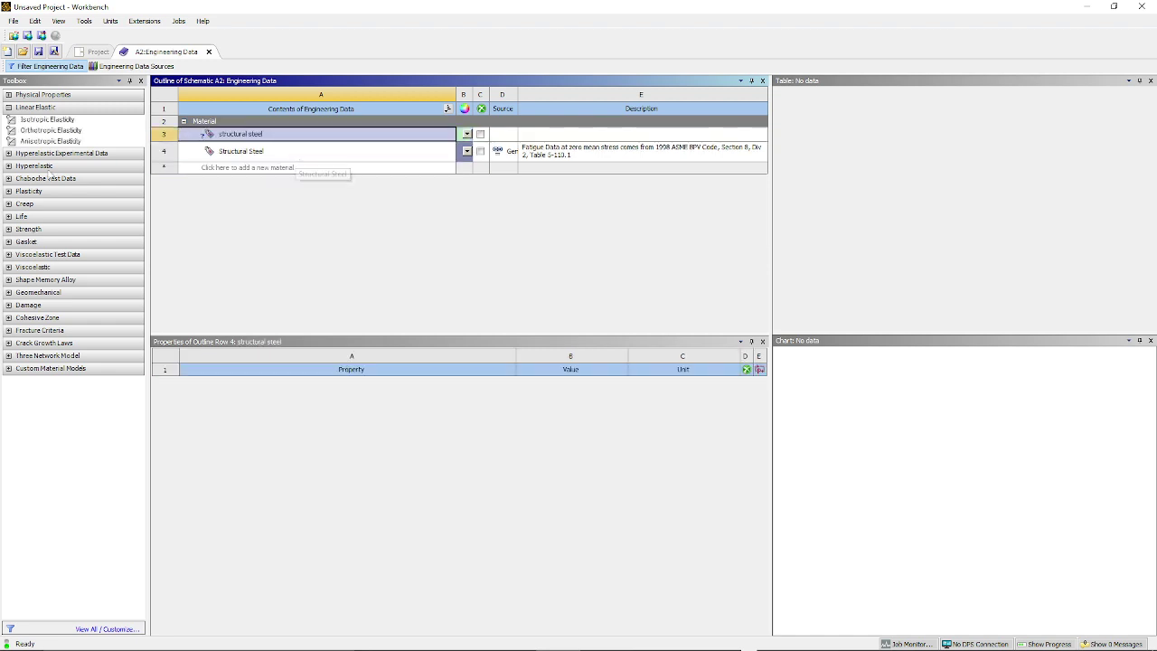
# Give the new material isotropic elasticity with a Young's modulus of 200e9 Pa and a Poisson's ratio of 0,3.
pyautogui.click(41, 119)
pyautogui.doubleClick(42, 120)
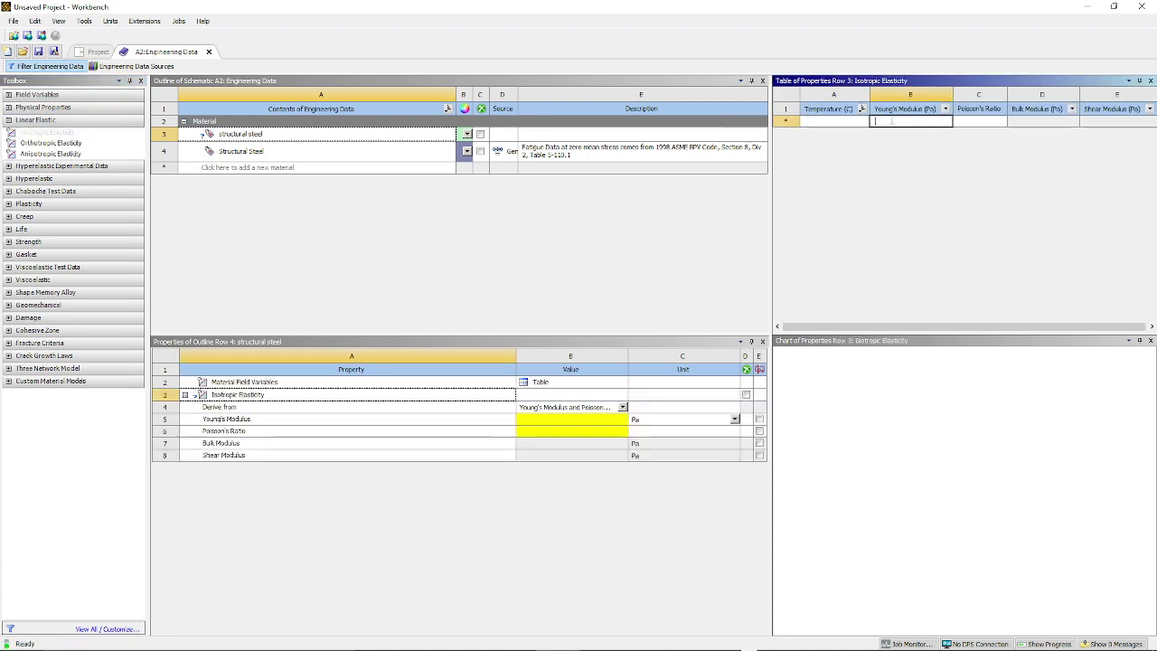
pyautogui.write('200e9')
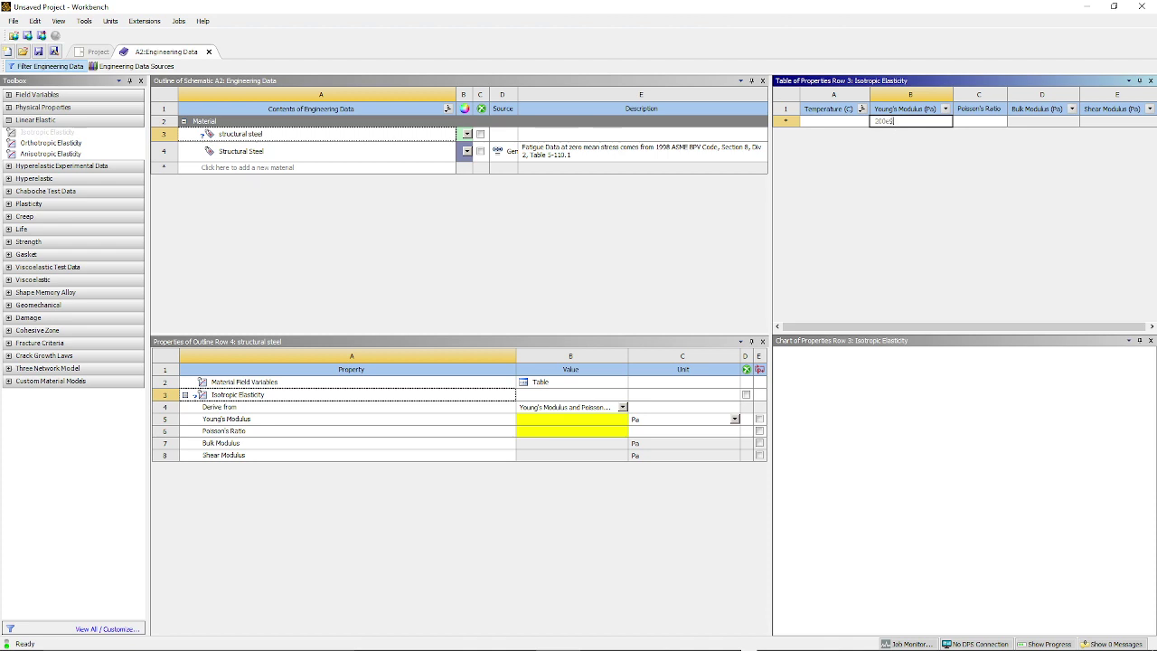
pyautogui.press('Return')
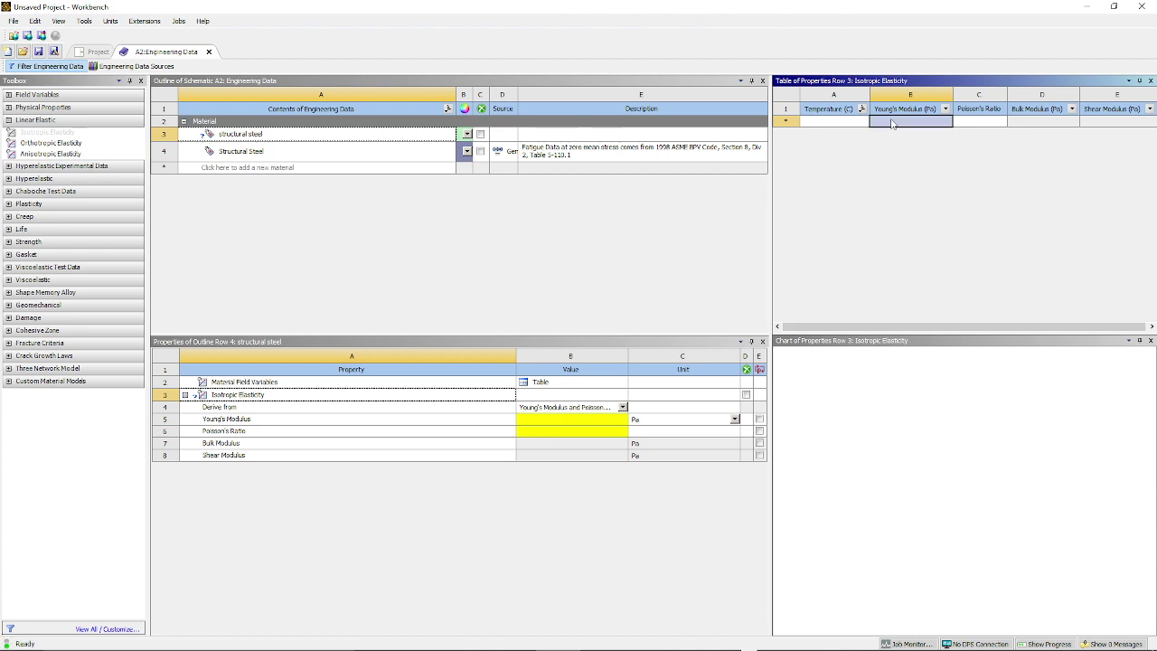
pyautogui.click(972, 124)
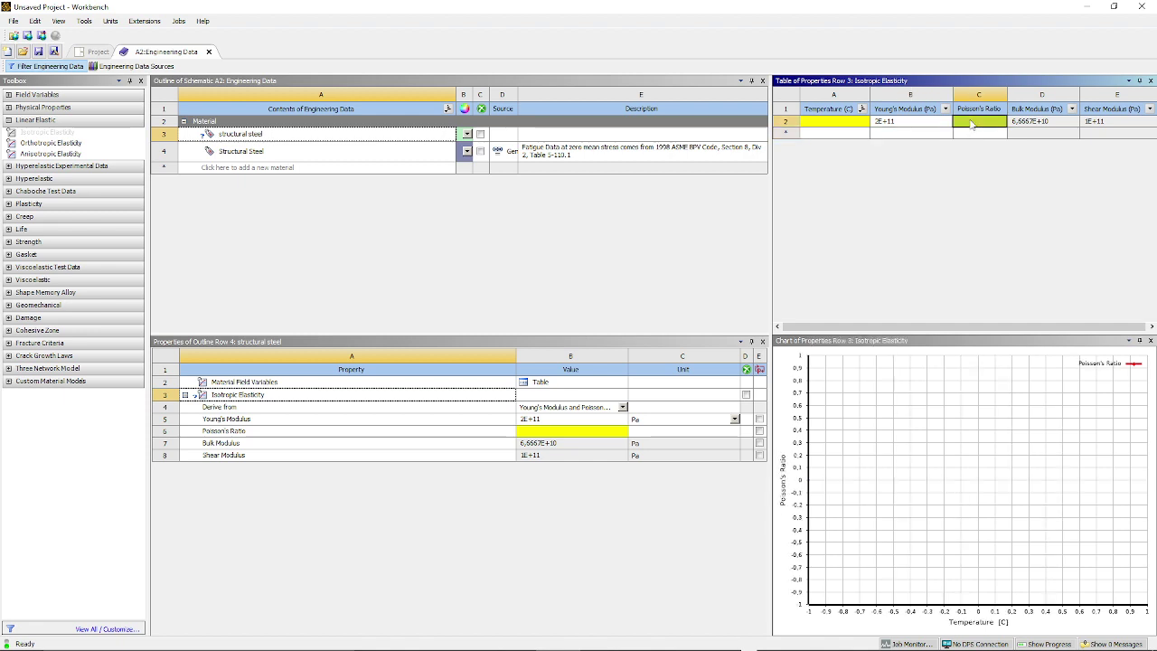
pyautogui.write('0,3')
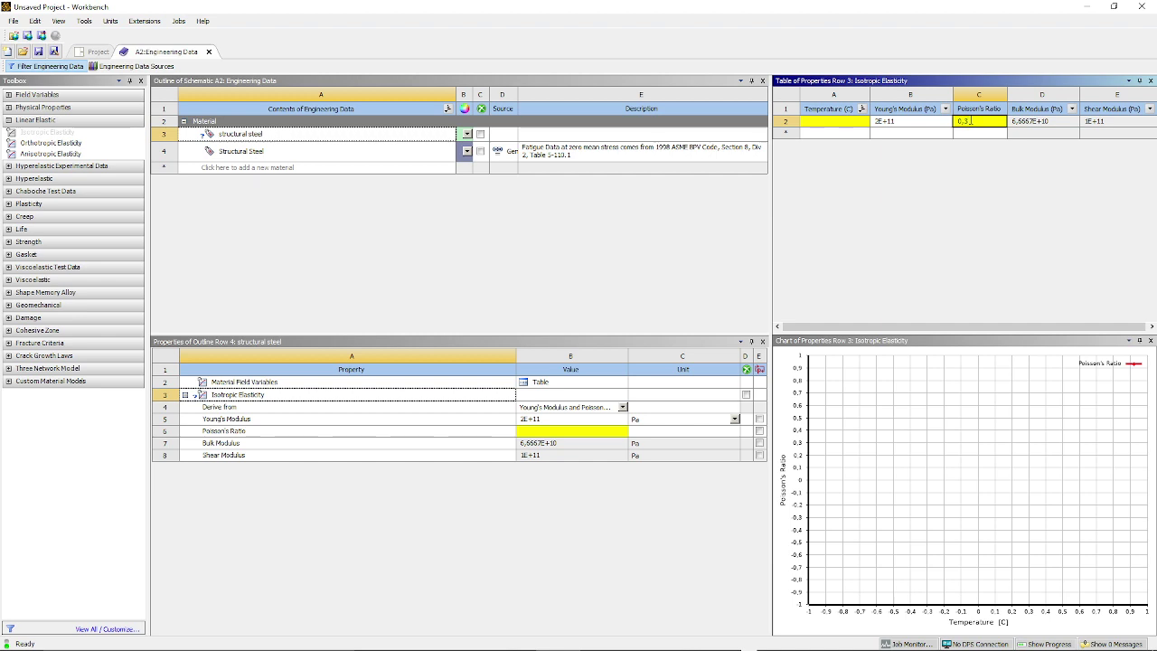
pyautogui.press('Return')
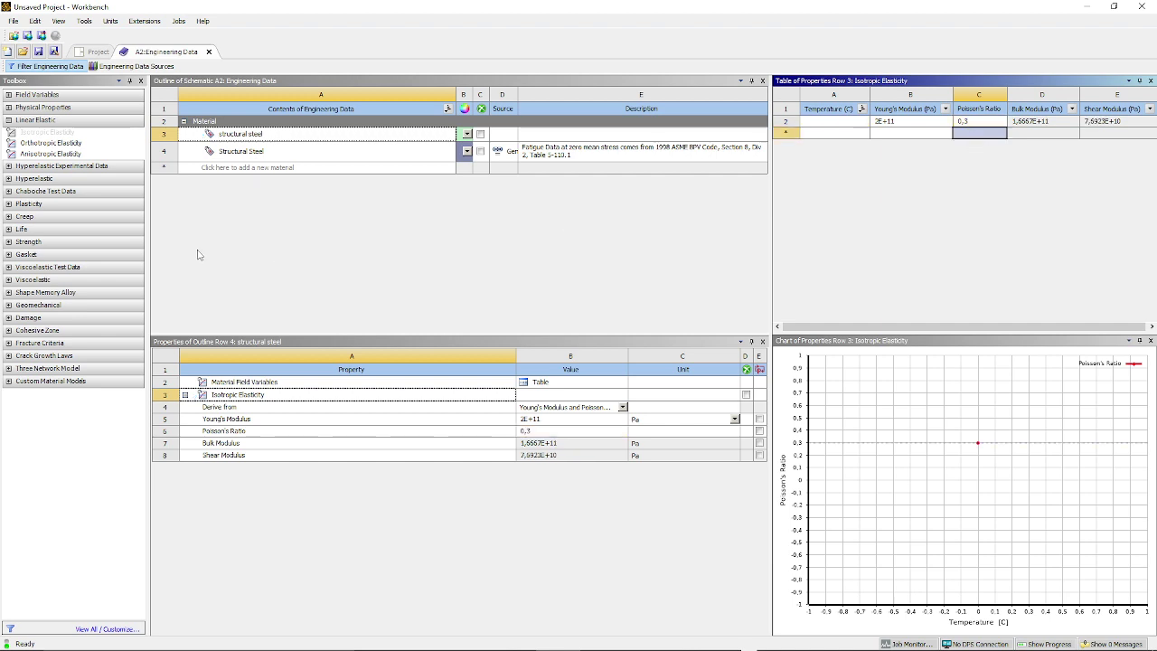
# Return to the project schematic and set the Geometry cell's analysis type to 2D.
pyautogui.click(96, 53)
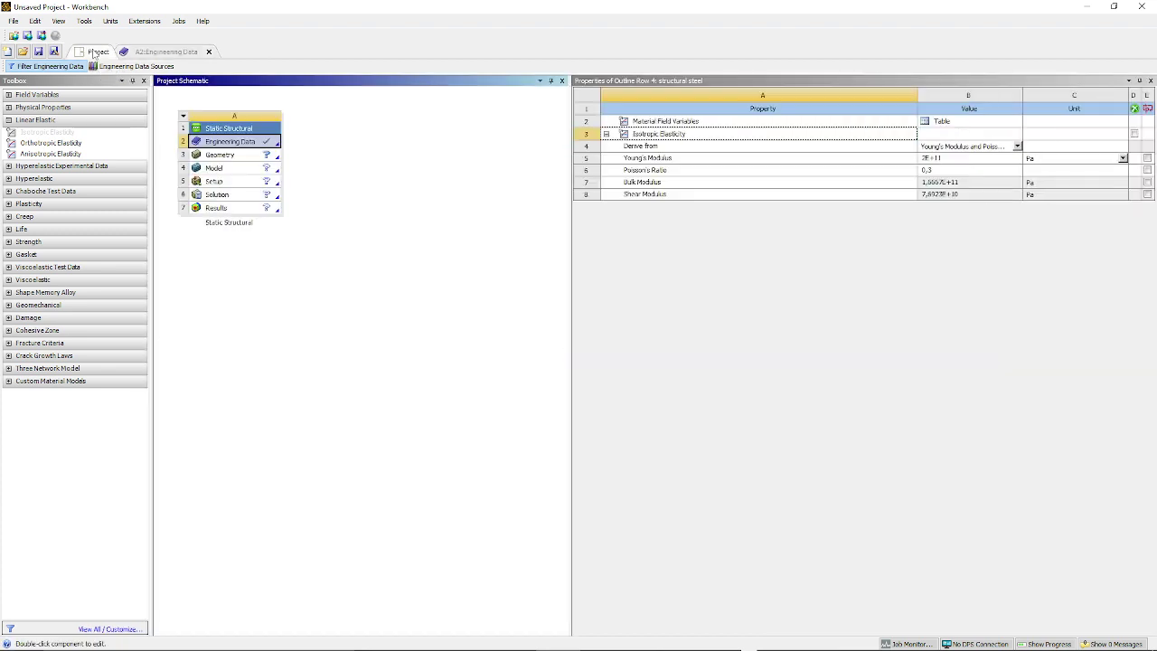
pyautogui.click(233, 157)
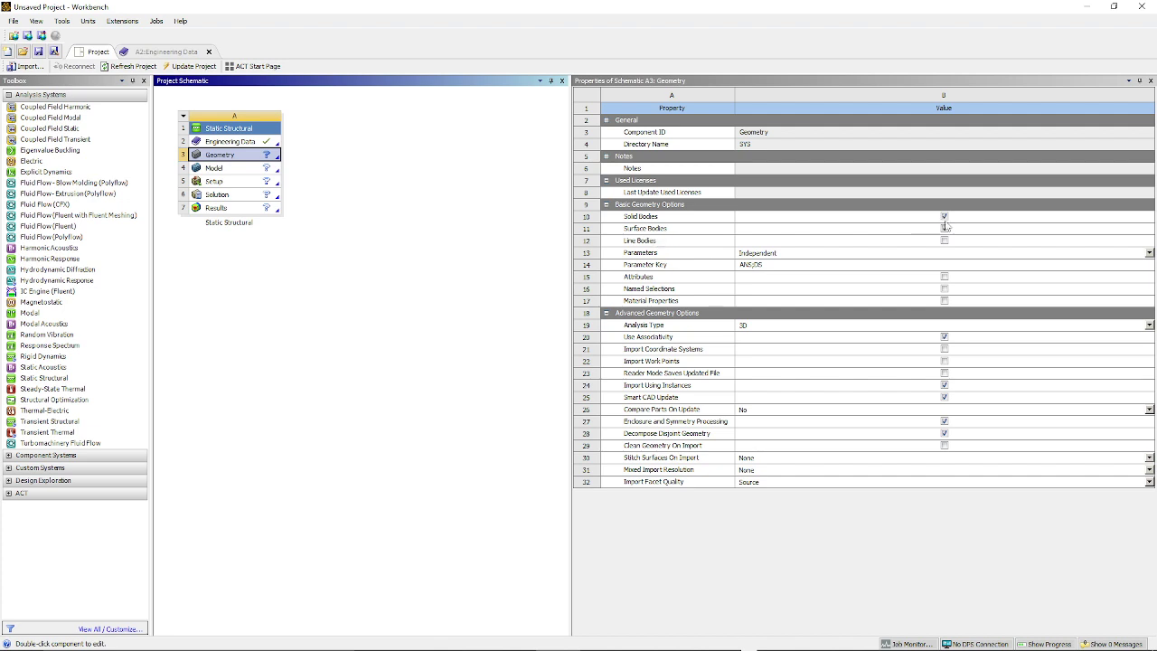
pyautogui.click(945, 228)
pyautogui.click(752, 326)
pyautogui.click(747, 341)
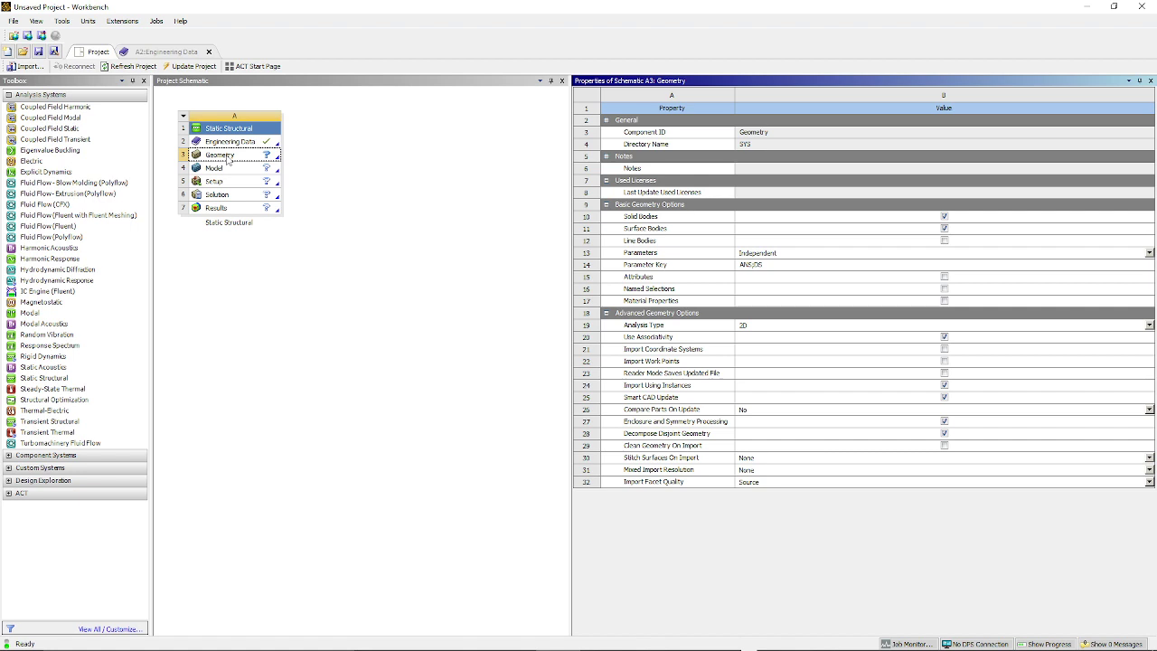
# Open the geometry in DesignModeler and set the length unit to millimetres.
pyautogui.click(226, 156)
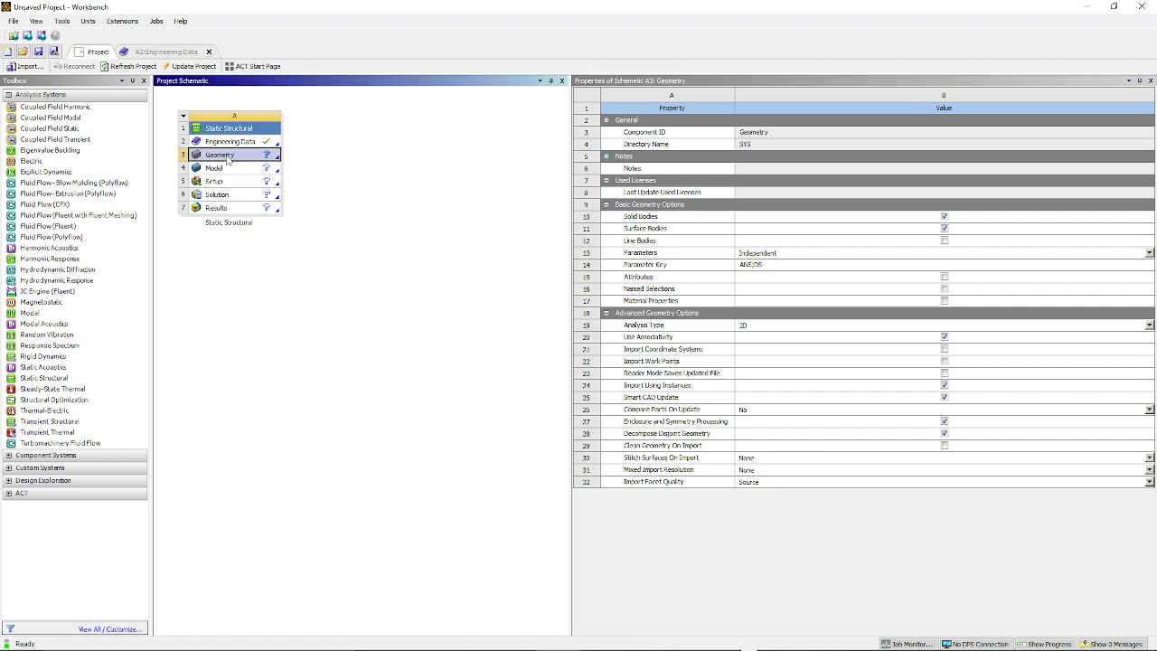
pyautogui.doubleClick(226, 155)
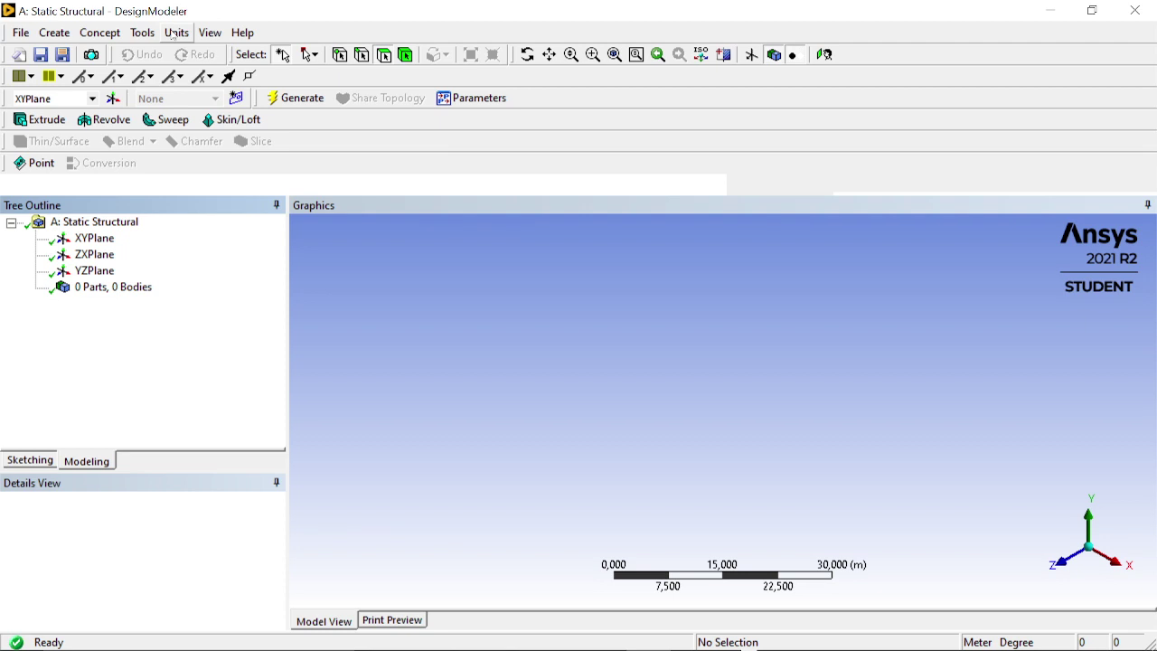
pyautogui.click(172, 33)
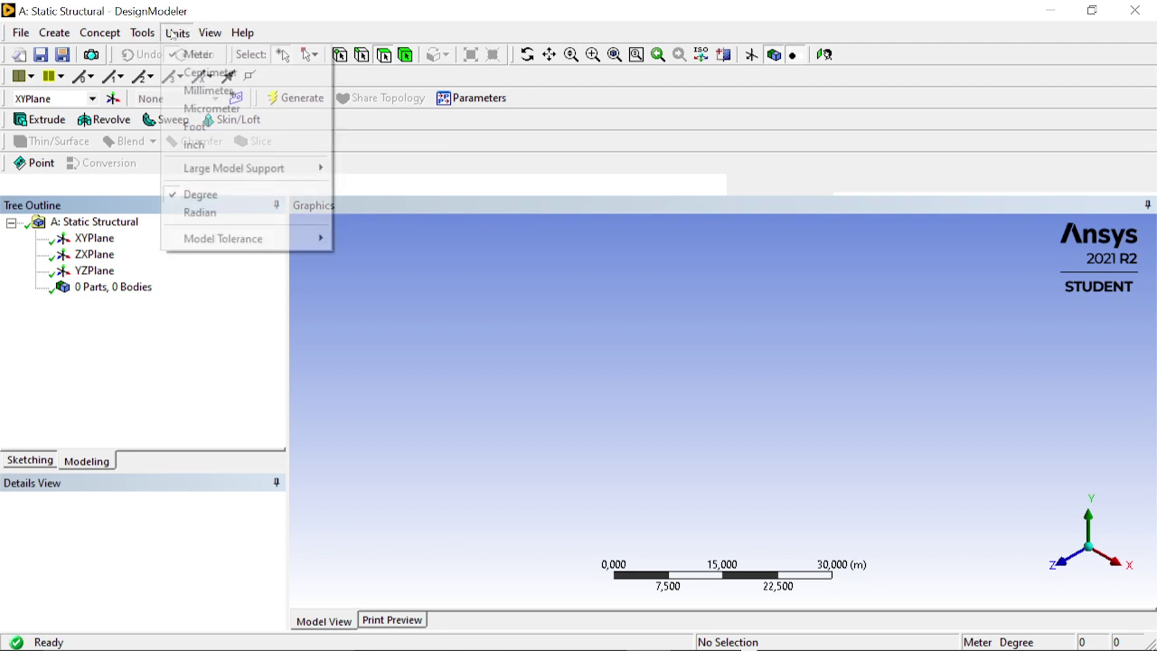
pyautogui.click(209, 94)
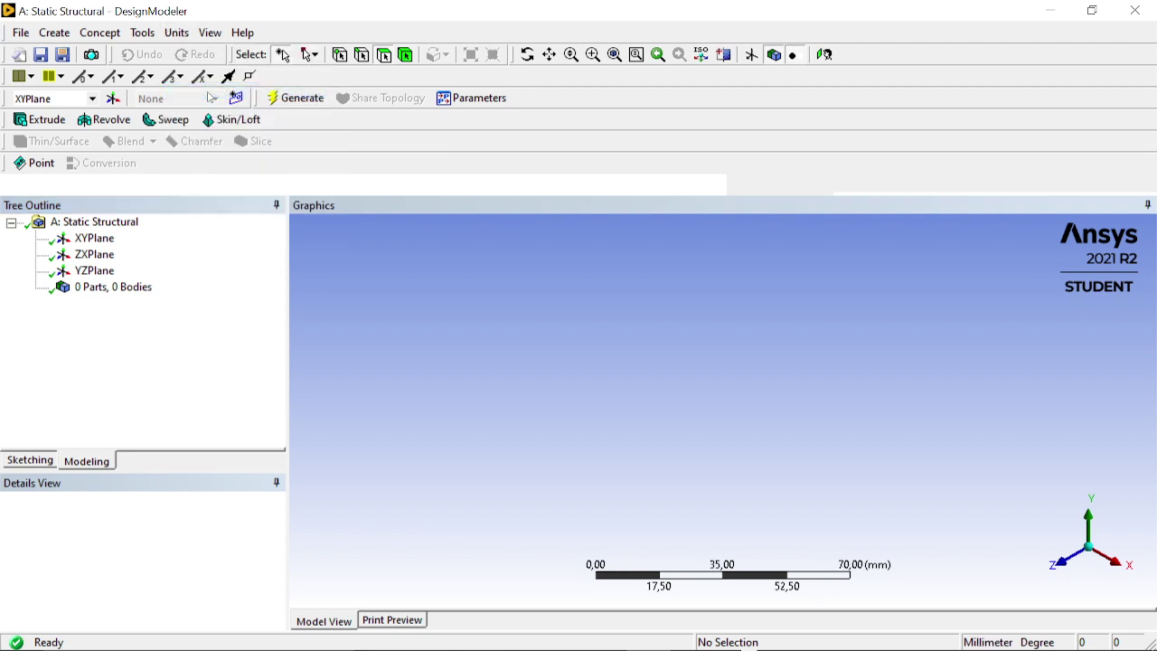
# Face the XY plane and sketch a horizontal line about 157 mm long above the X axis, crossing the Y axis.
pyautogui.rightClick(78, 239)
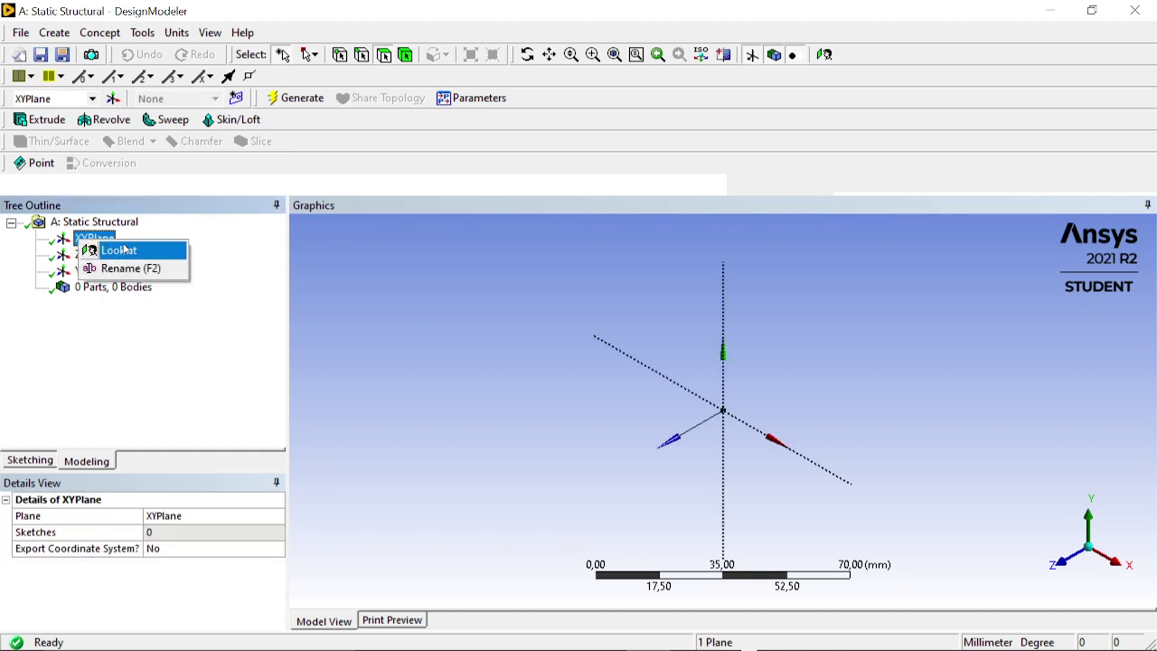
pyautogui.click(132, 252)
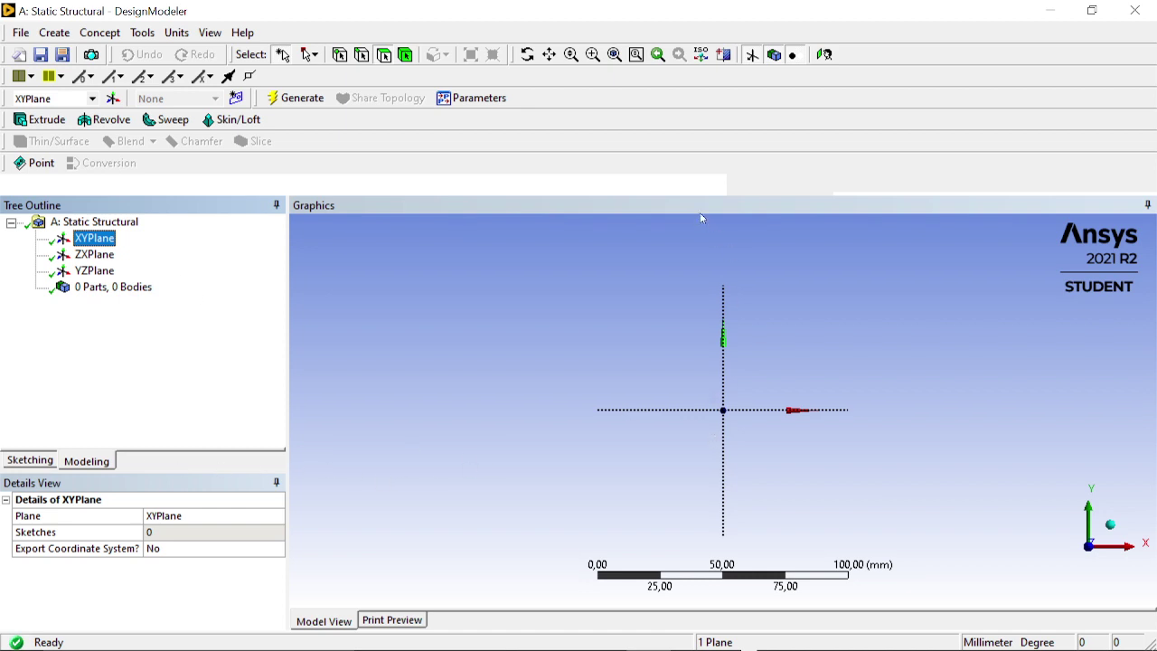
pyautogui.click(45, 461)
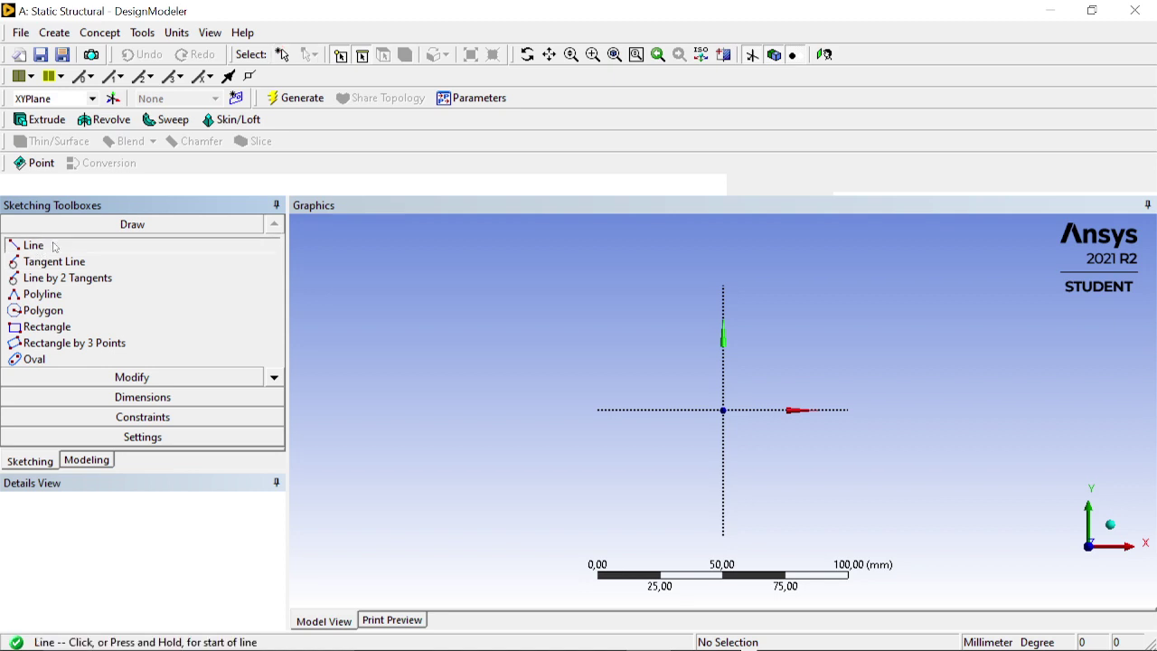
pyautogui.click(548, 309)
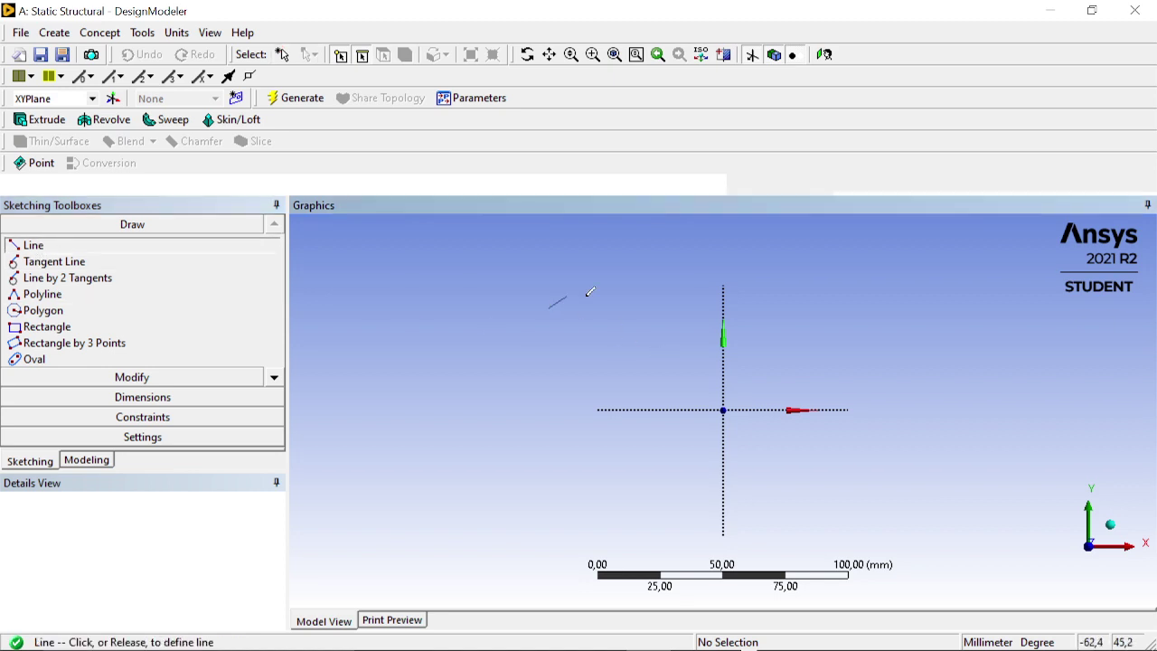
pyautogui.click(945, 306)
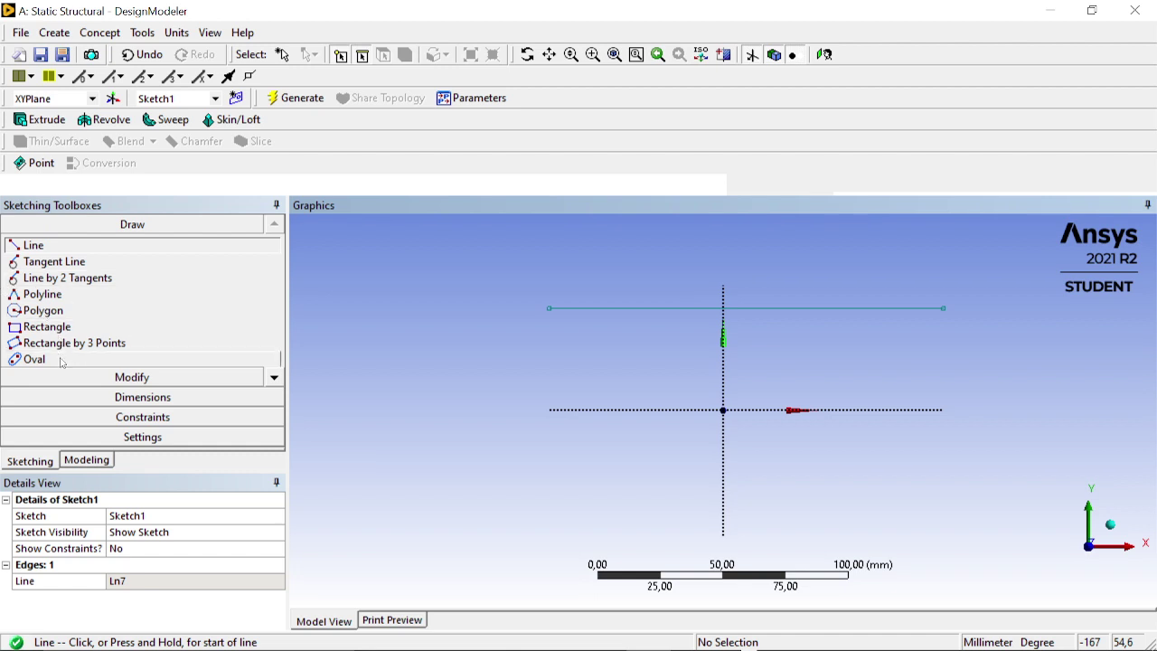
# Sketch two concentric circles, about 49 mm and 20 mm in diameter, centred on the line's left endpoint.
pyautogui.click(275, 379)
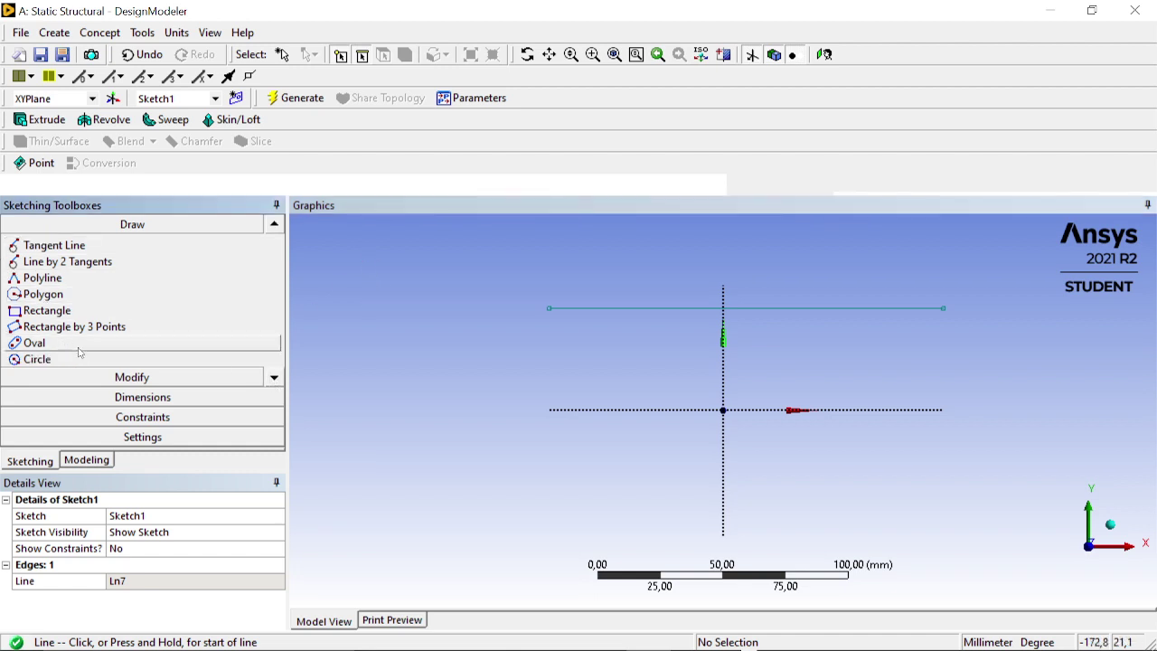
pyautogui.click(37, 358)
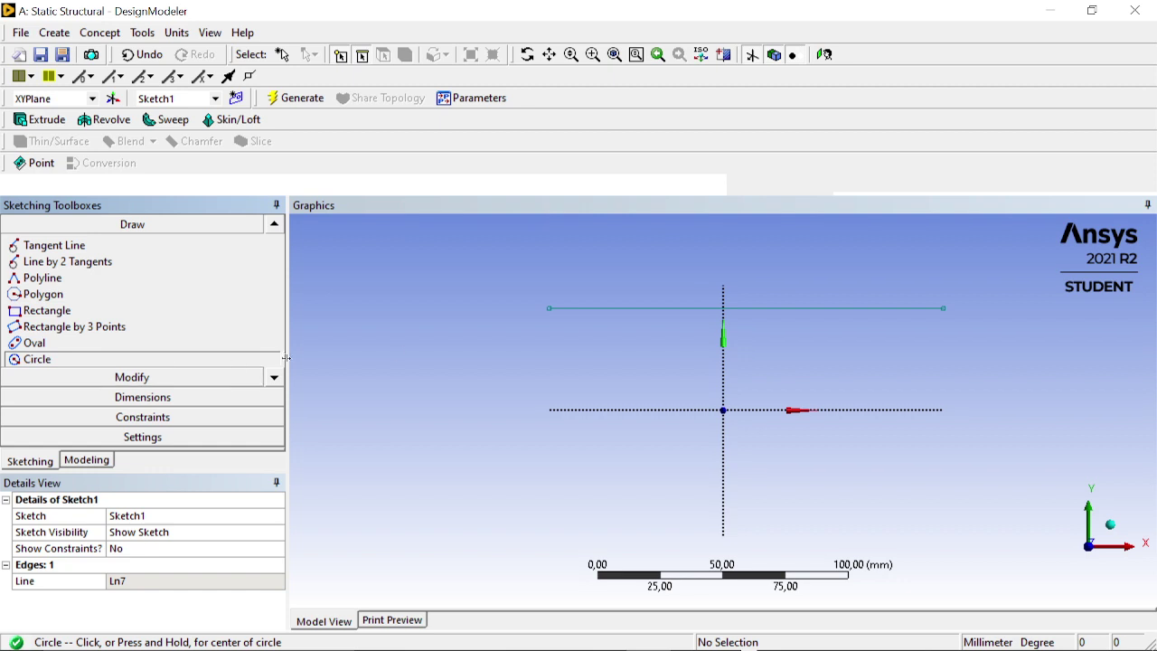
pyautogui.click(549, 308)
pyautogui.click(610, 304)
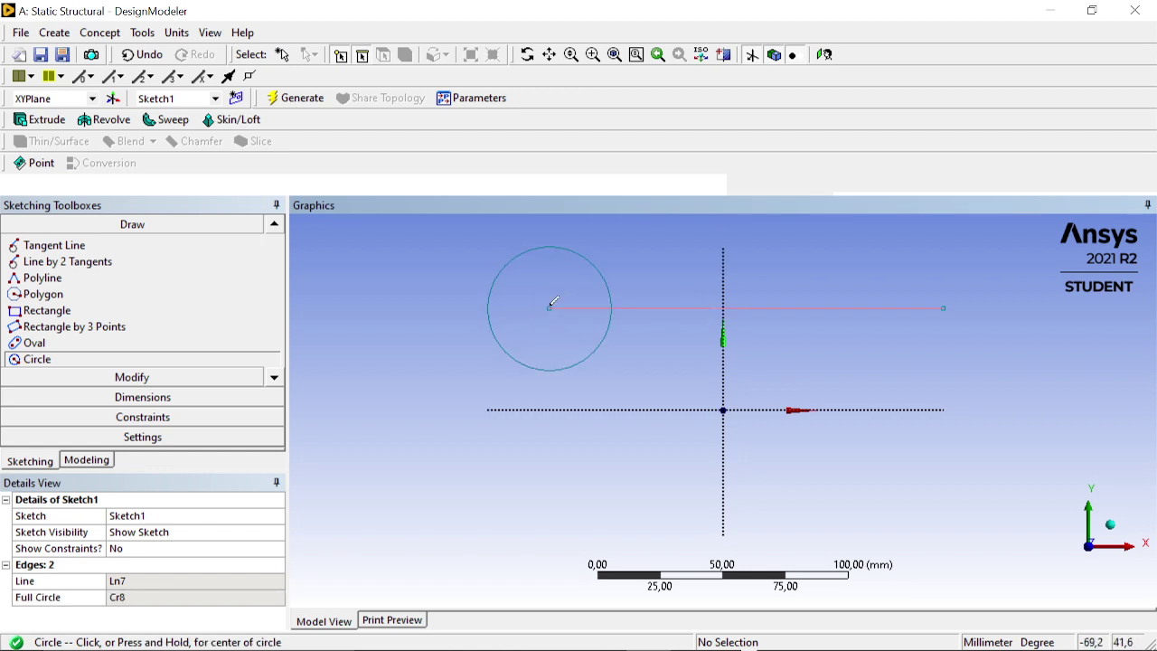
pyautogui.click(549, 308)
pyautogui.click(579, 303)
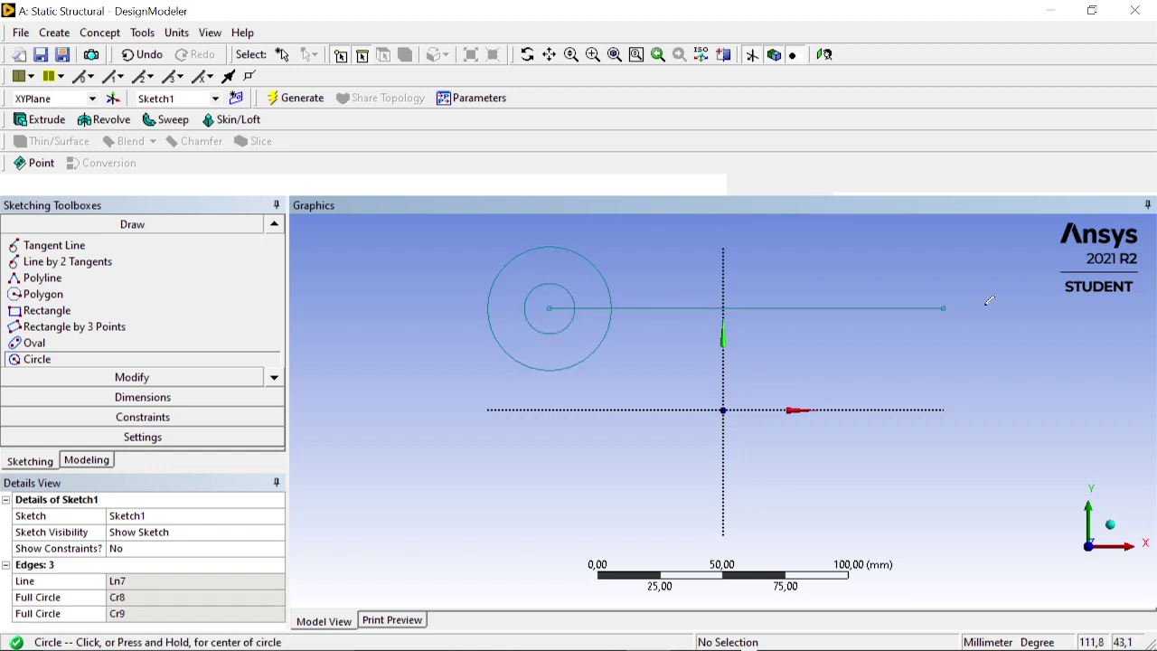
# Sketch two concentric circles, about 48 mm and 26 mm in diameter, centred on the line's right endpoint.
pyautogui.click(943, 309)
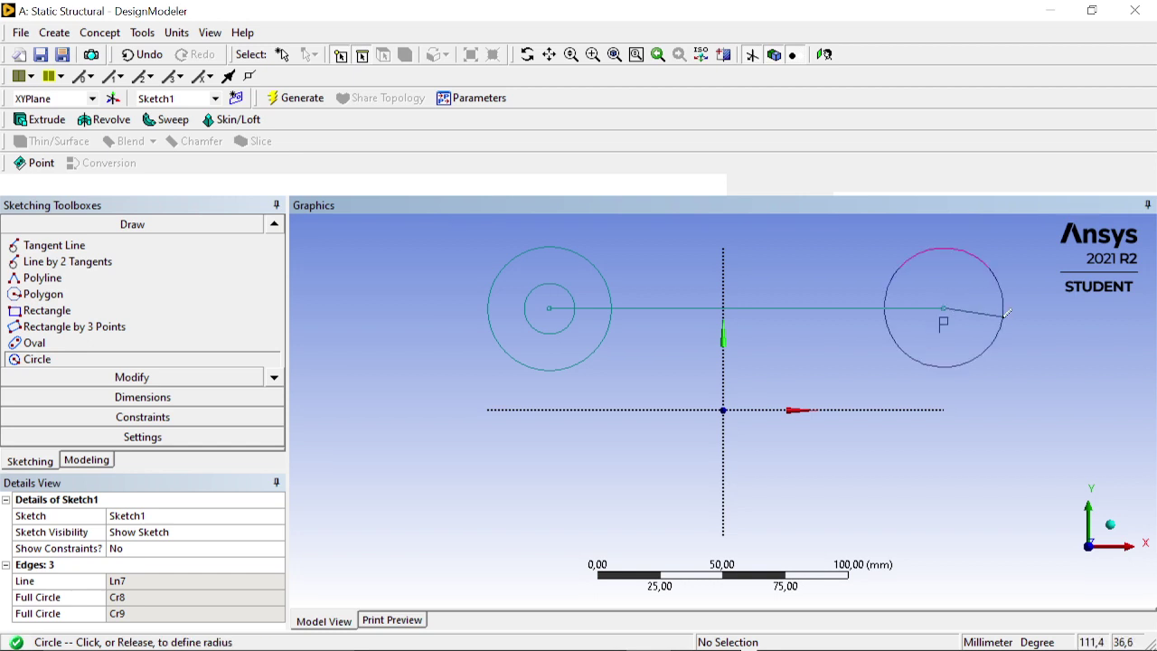
pyautogui.click(1006, 313)
pyautogui.click(943, 308)
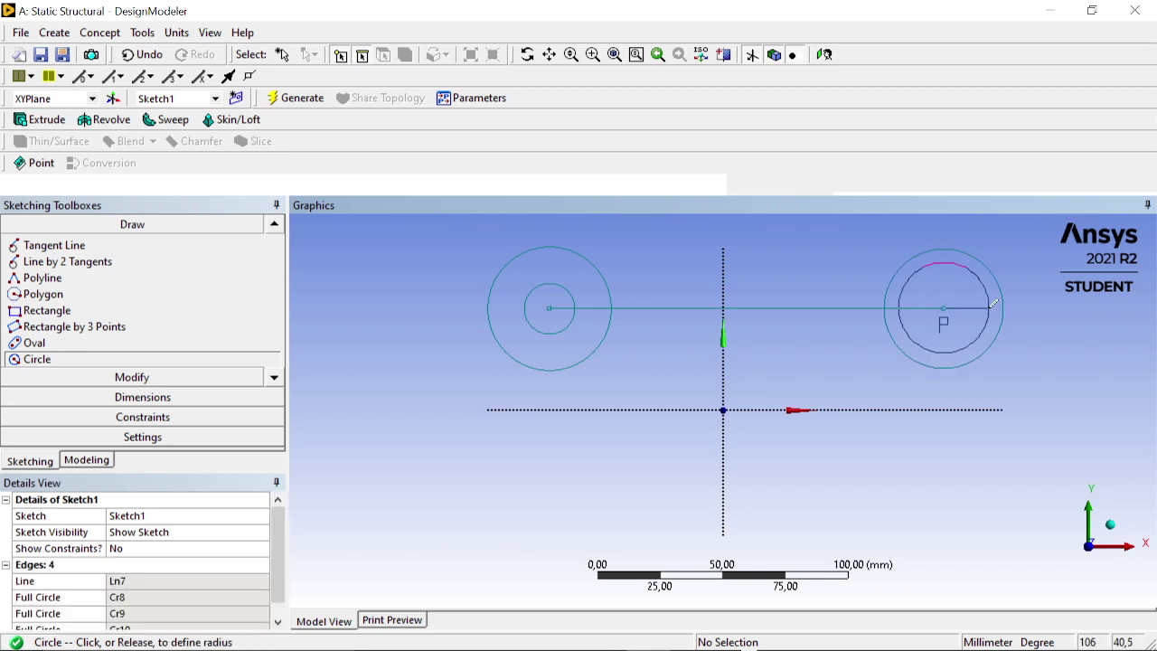
pyautogui.click(976, 305)
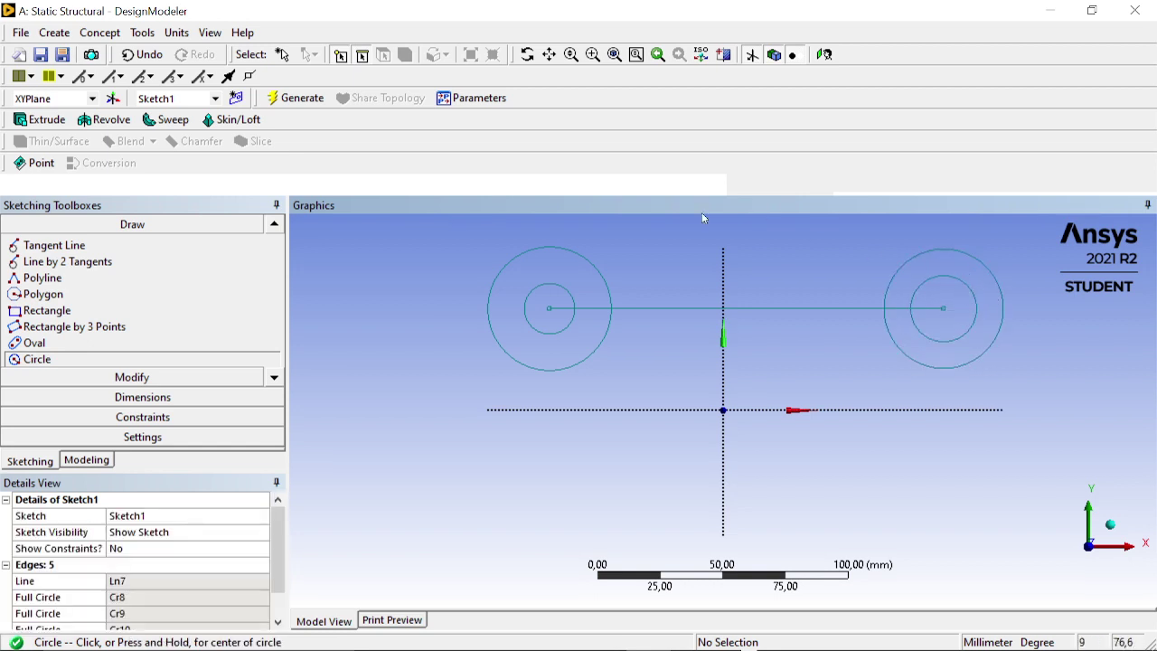
# Dimension the line's length and the diameters of the inner and outer circles at its left end.
pyautogui.click(152, 398)
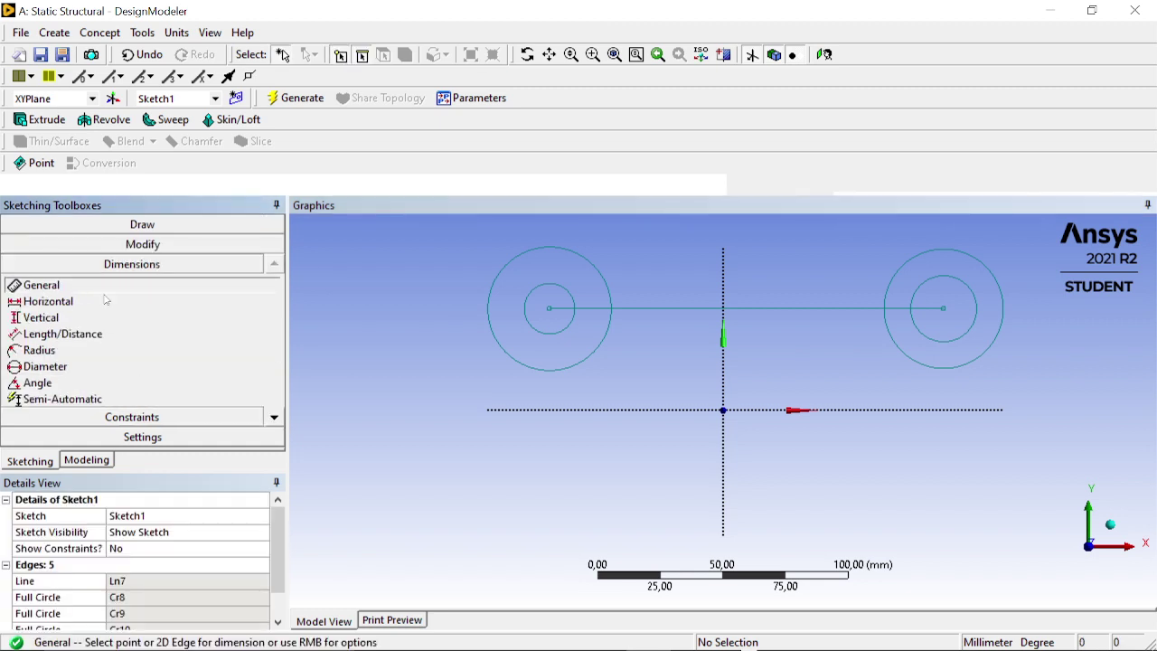
pyautogui.click(729, 309)
pyautogui.click(693, 359)
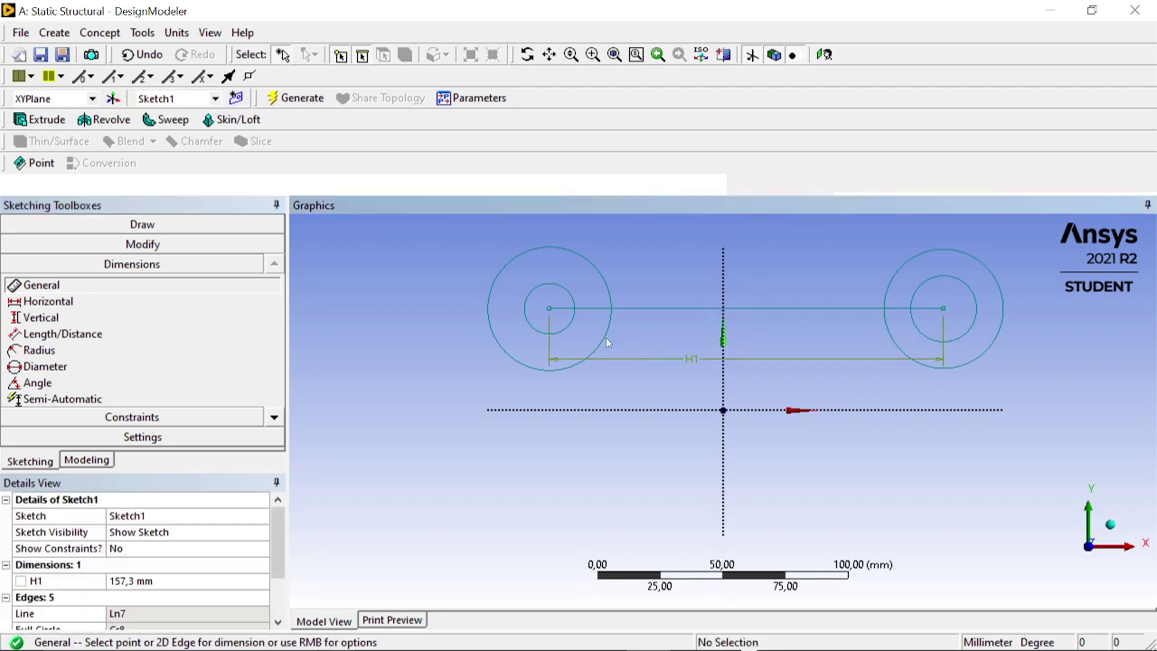
pyautogui.click(572, 331)
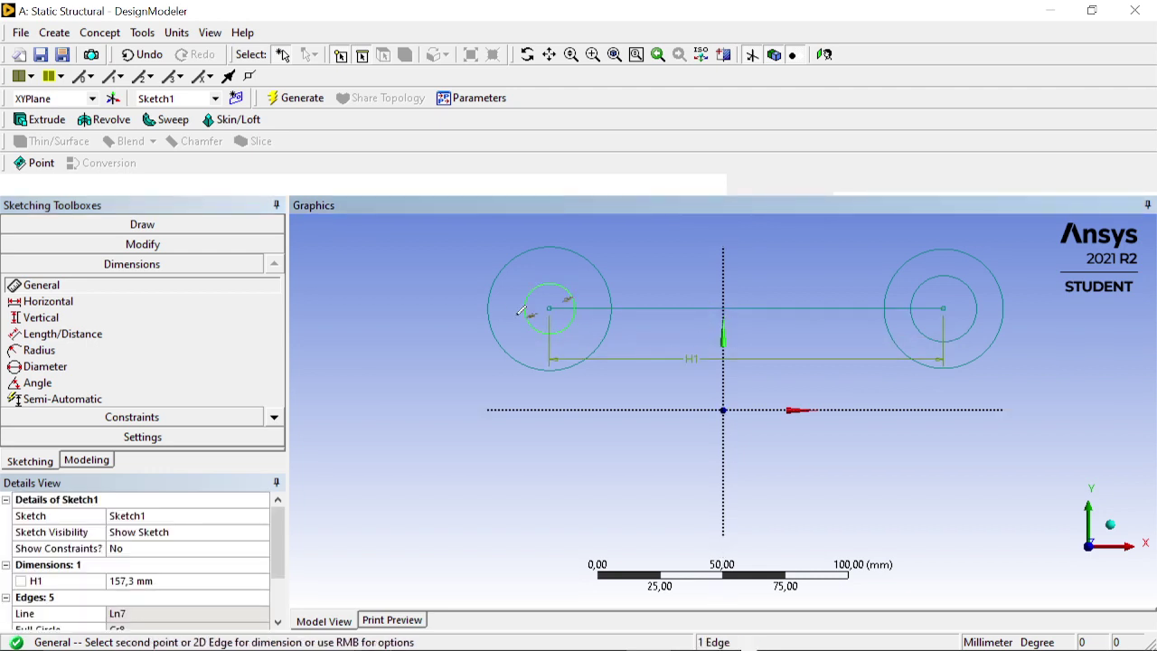
pyautogui.click(419, 285)
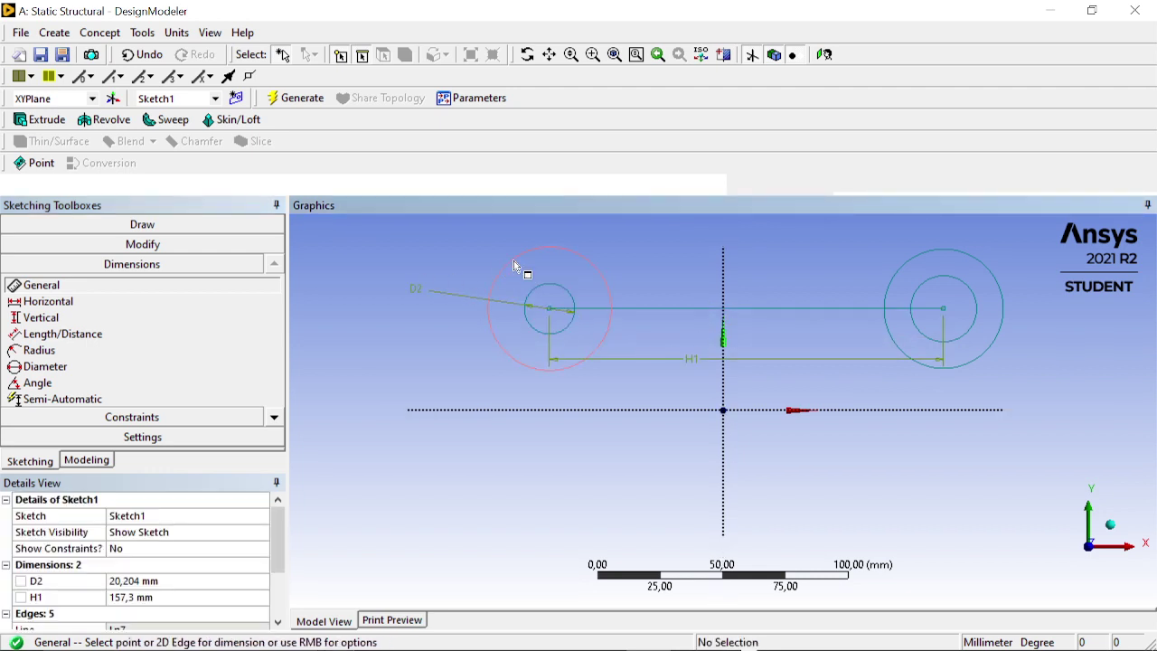
pyautogui.click(513, 265)
pyautogui.click(362, 272)
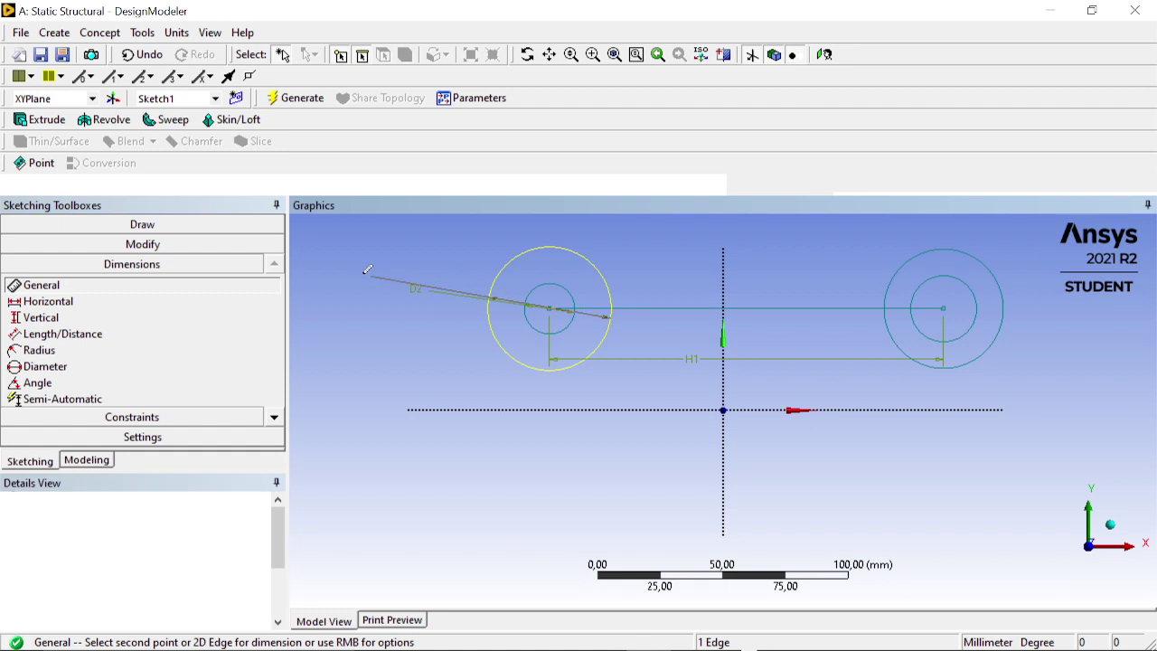
# Dimension the diameters of the inner and outer circles at the line's right end.
pyautogui.click(920, 286)
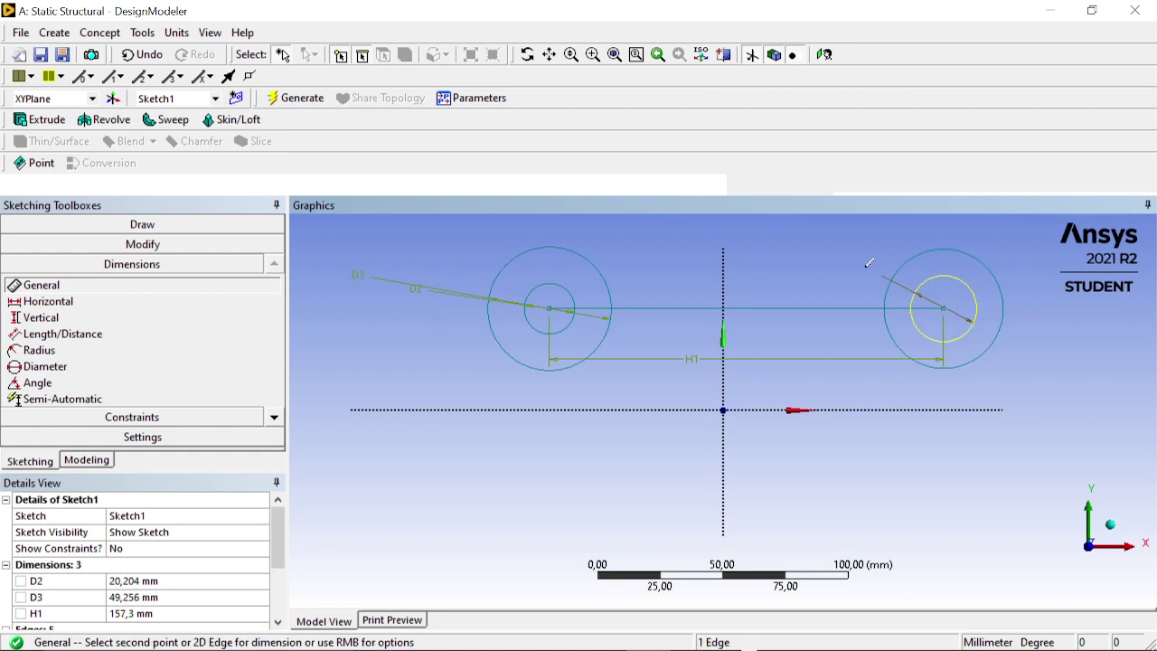
pyautogui.click(907, 285)
pyautogui.click(920, 254)
pyautogui.click(818, 237)
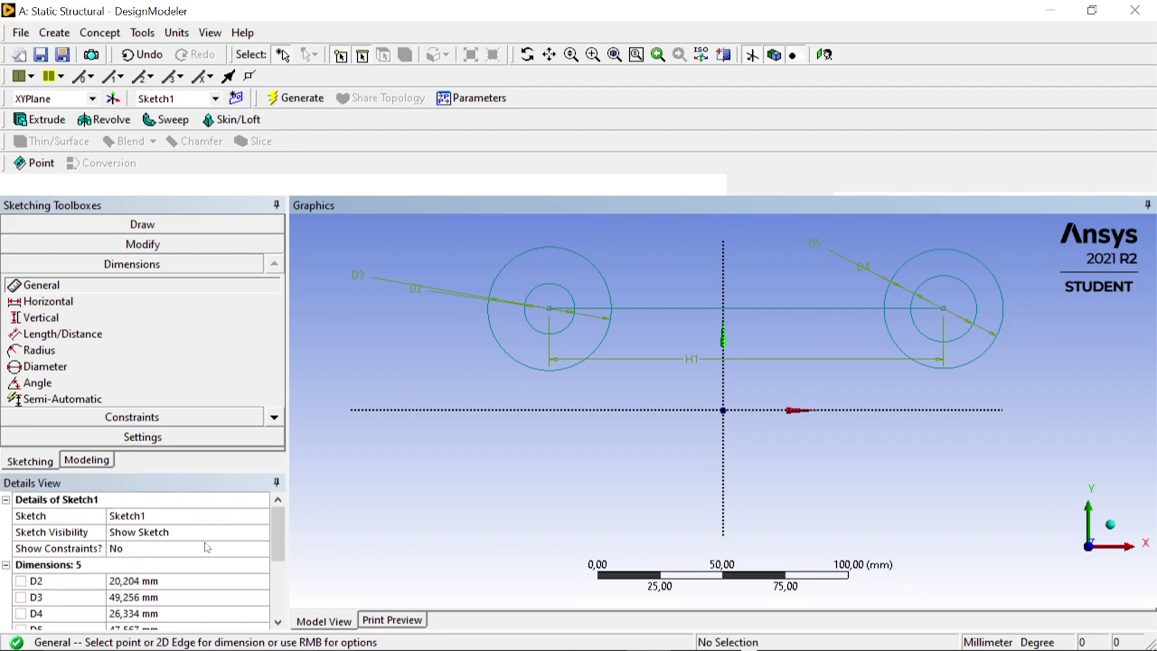
# Set the length dimension of the line between the two circle centres to 36 mm.
pyautogui.scroll(-3, 143, 592)
pyautogui.scroll(2, 144, 592)
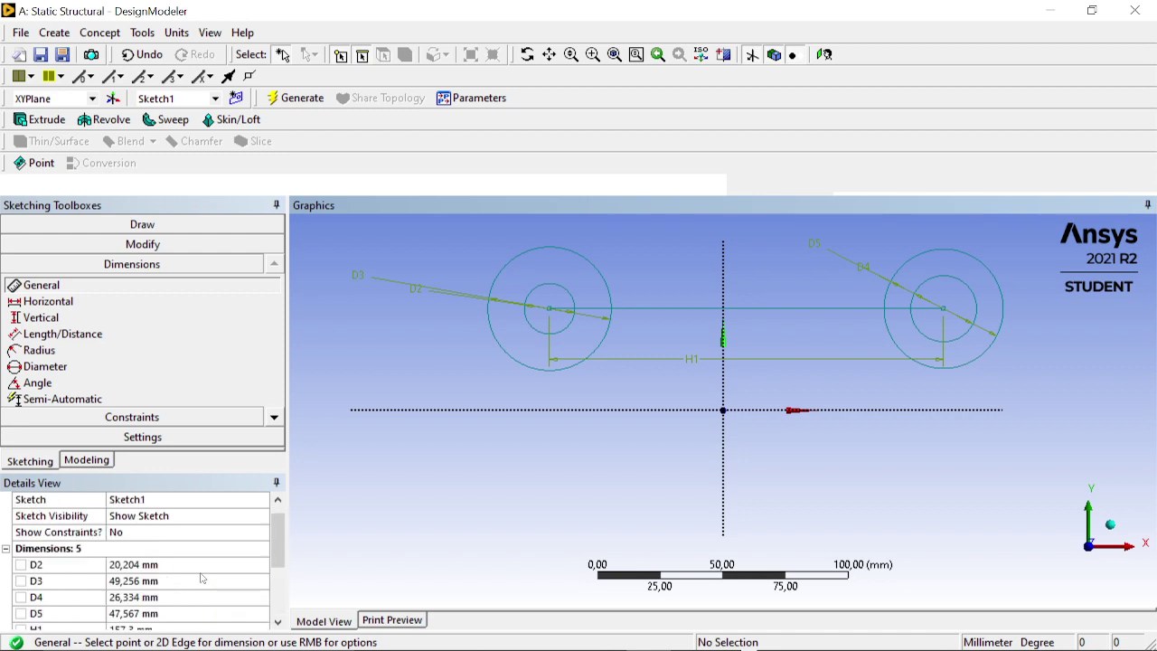
pyautogui.scroll(-3, 141, 596)
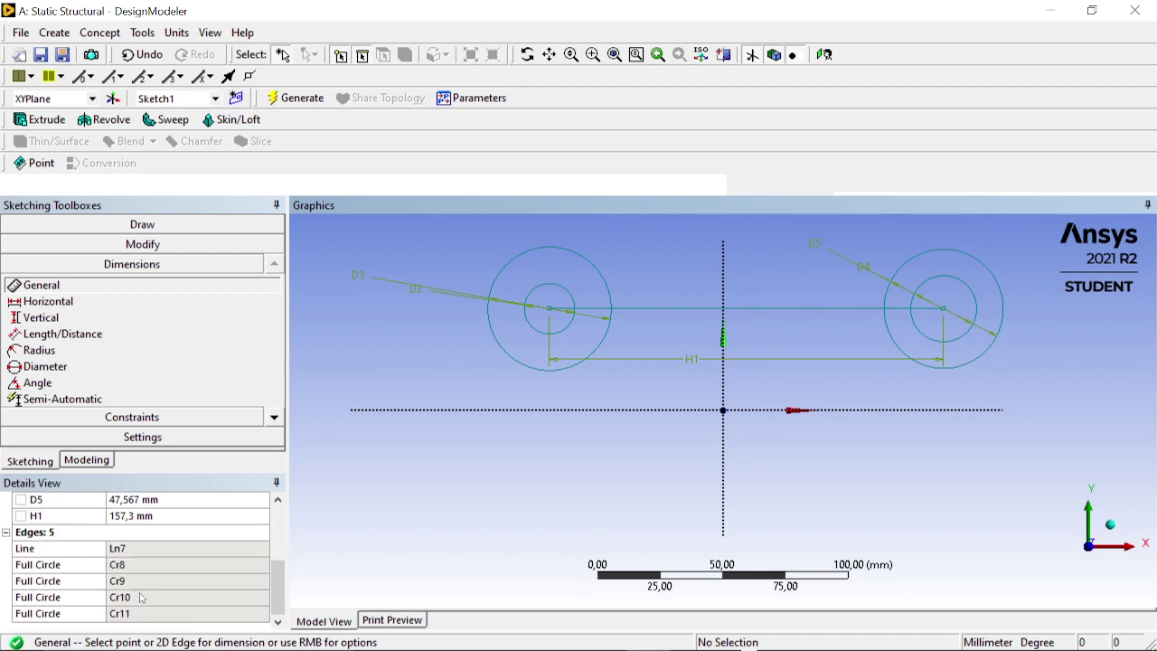
pyautogui.click(136, 517)
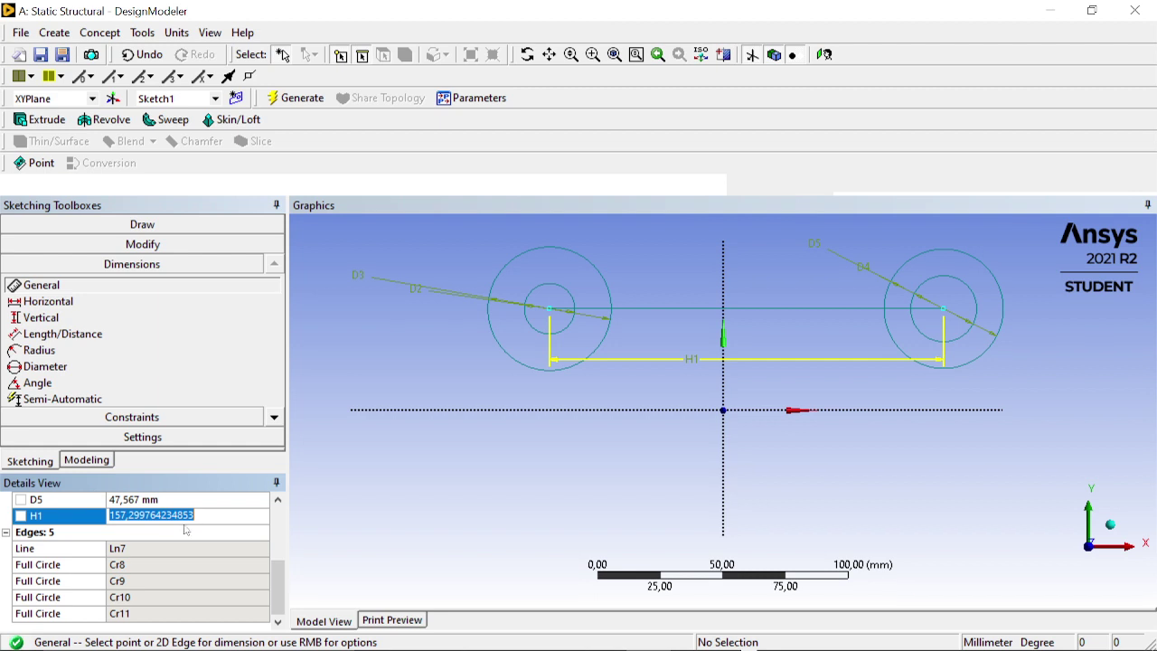
pyautogui.click(160, 499)
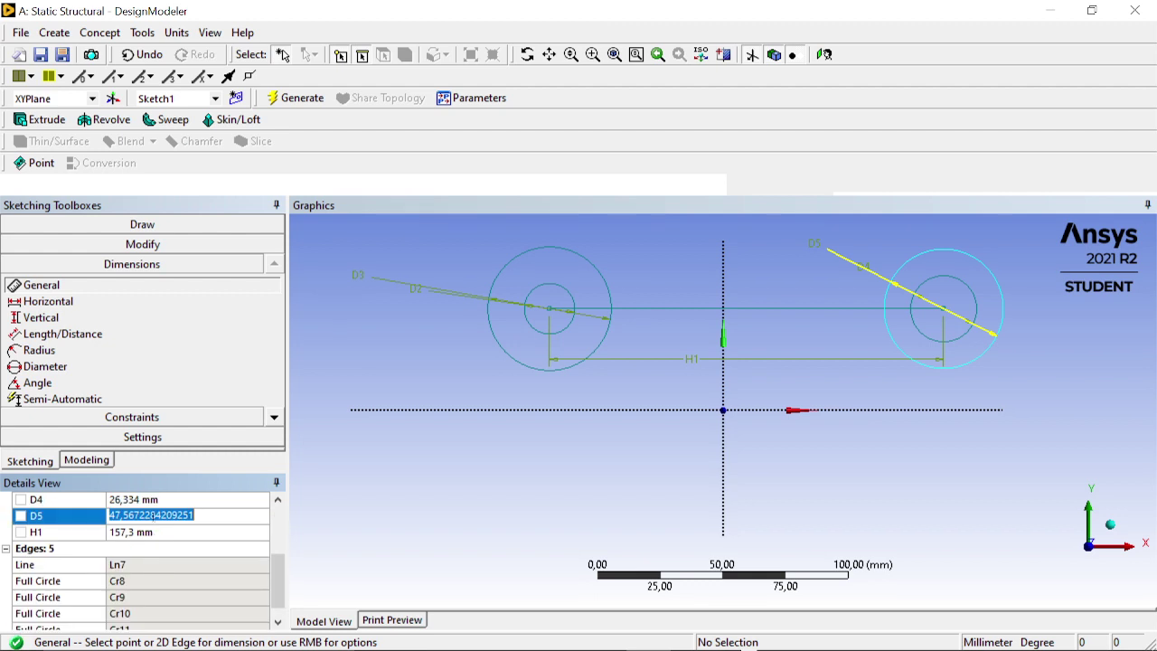
pyautogui.click(154, 532)
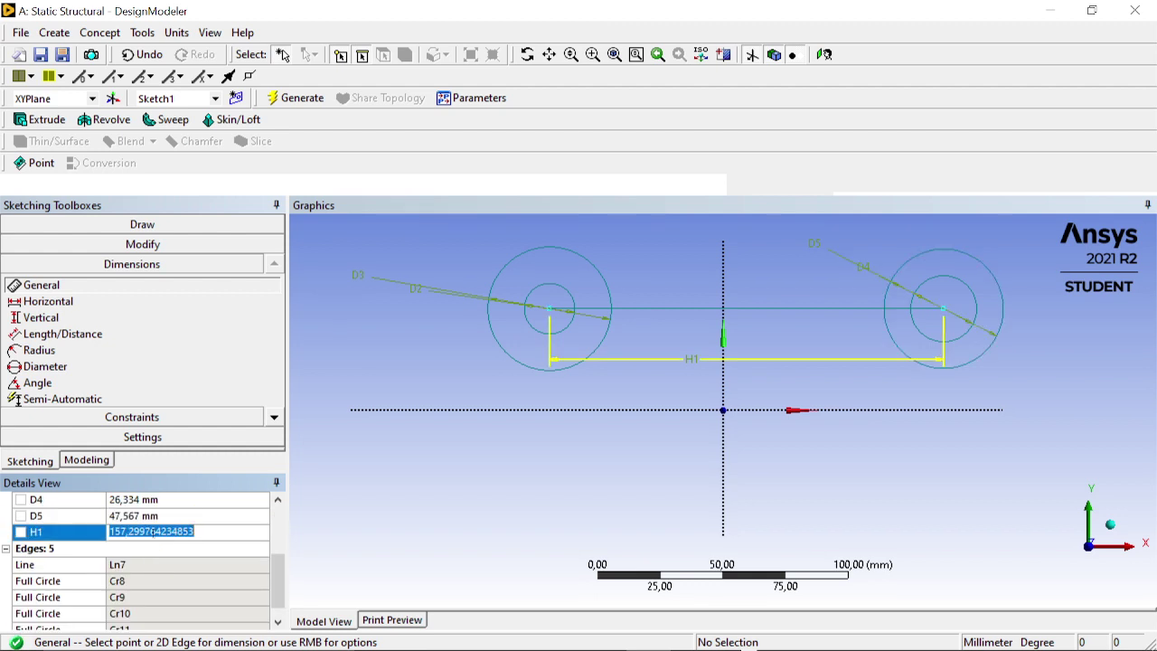
pyautogui.write('36')
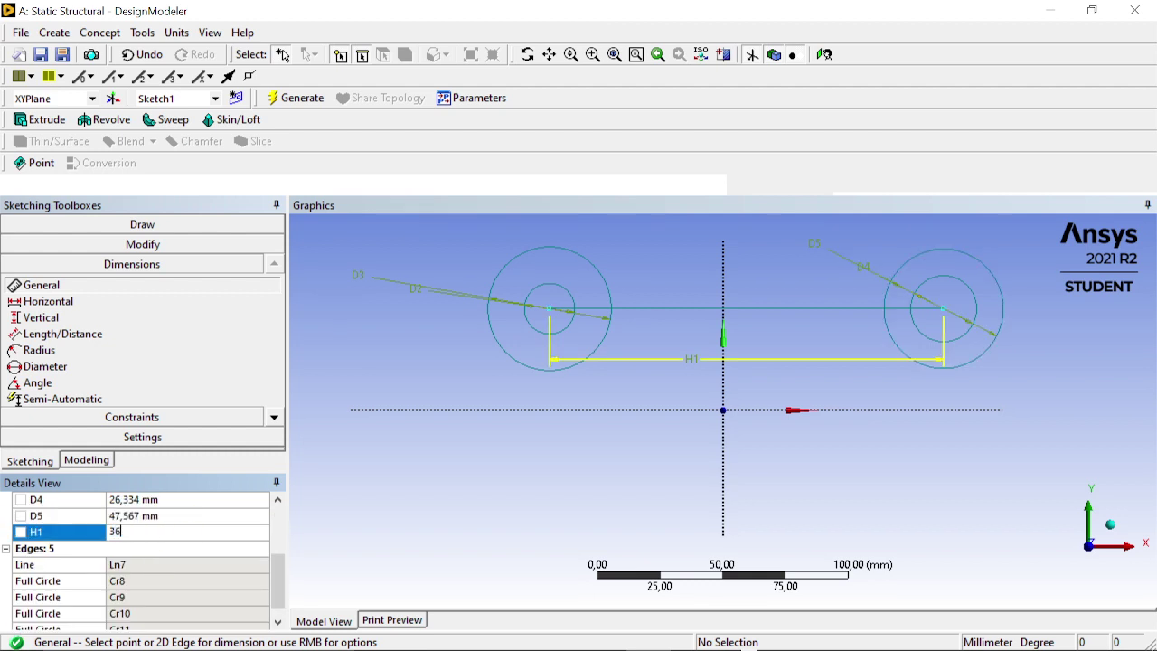
pyautogui.press('Return')
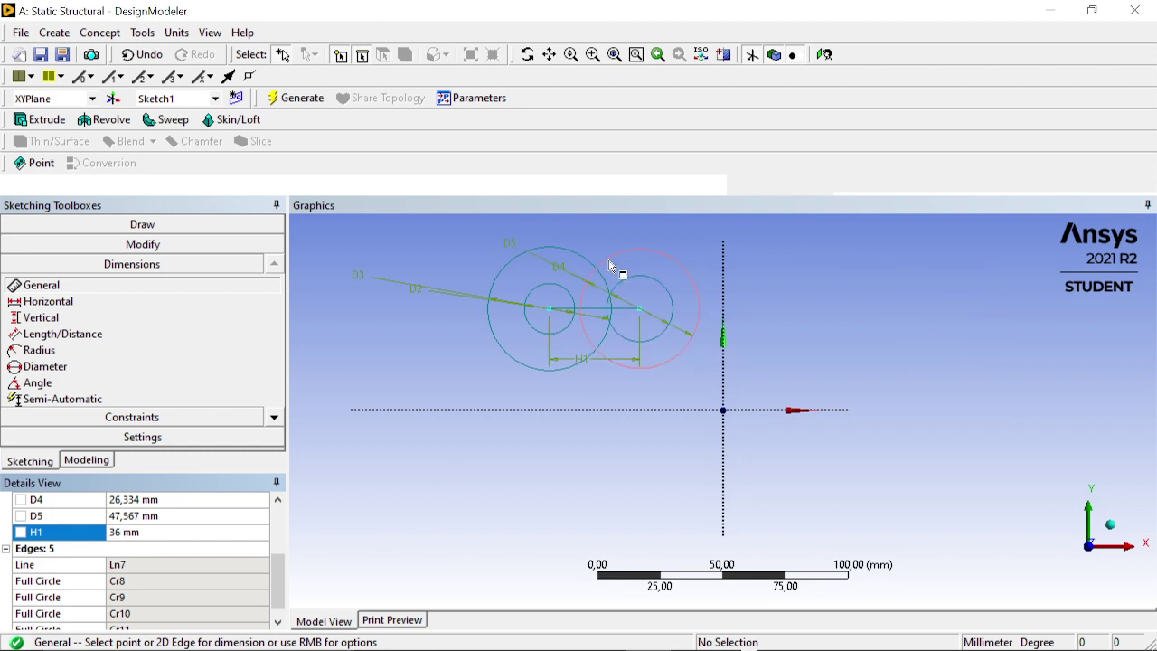
# Set the diameters at the line's left end to 8 mm for the inner circle and 12 mm for the outer circle.
pyautogui.scroll(1, 593, 263)
pyautogui.scroll(-1, 593, 262)
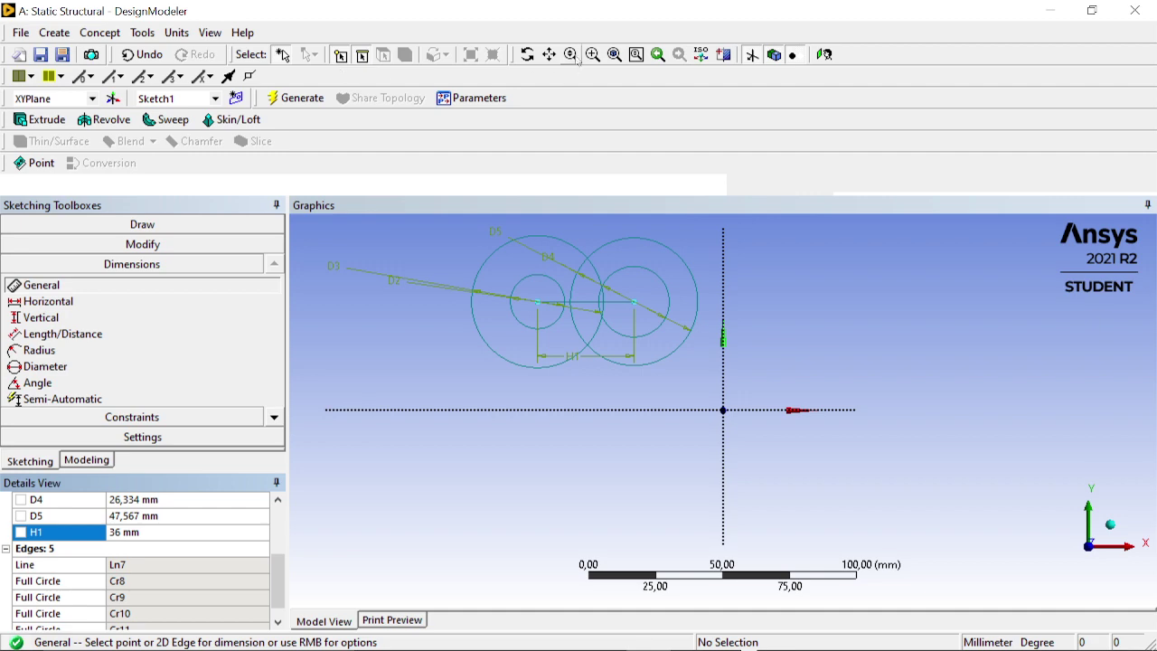
pyautogui.scroll(3, 612, 338)
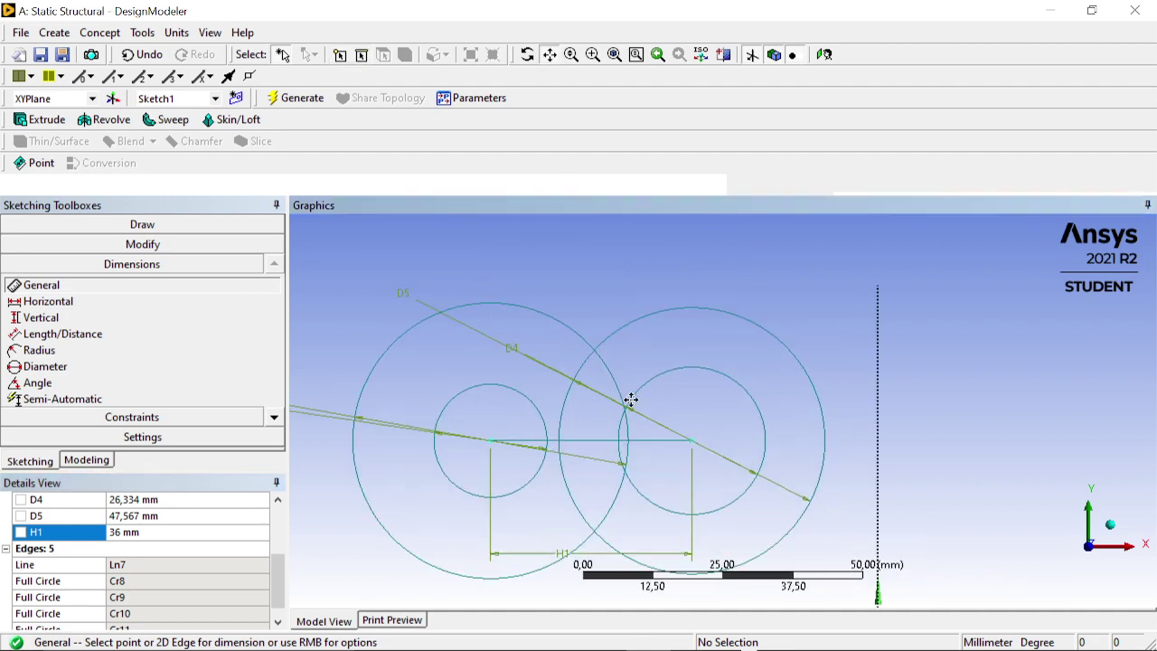
pyautogui.moveTo(707, 354); pyautogui.dragTo(703, 362)
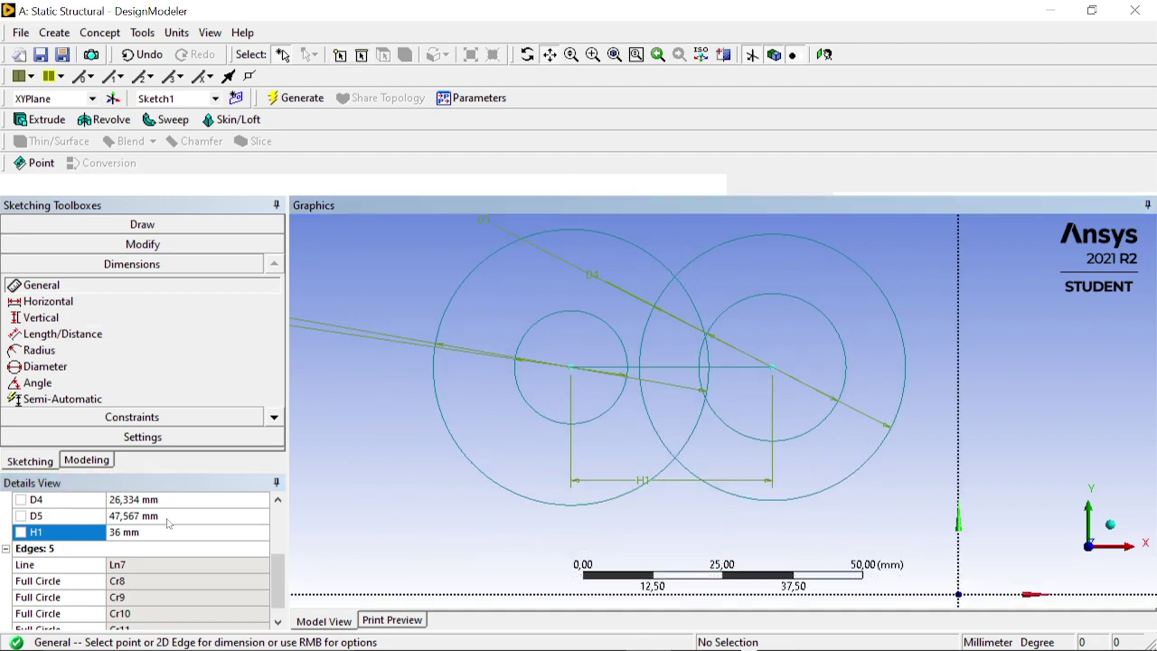
pyautogui.scroll(3, 127, 521)
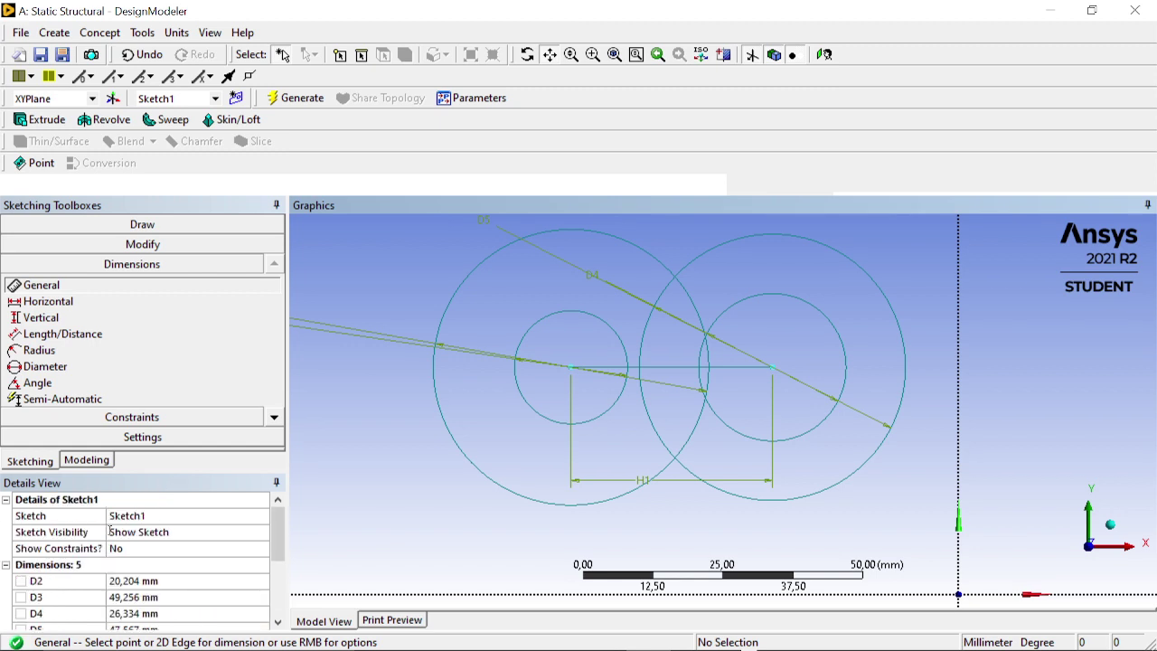
pyautogui.click(149, 581)
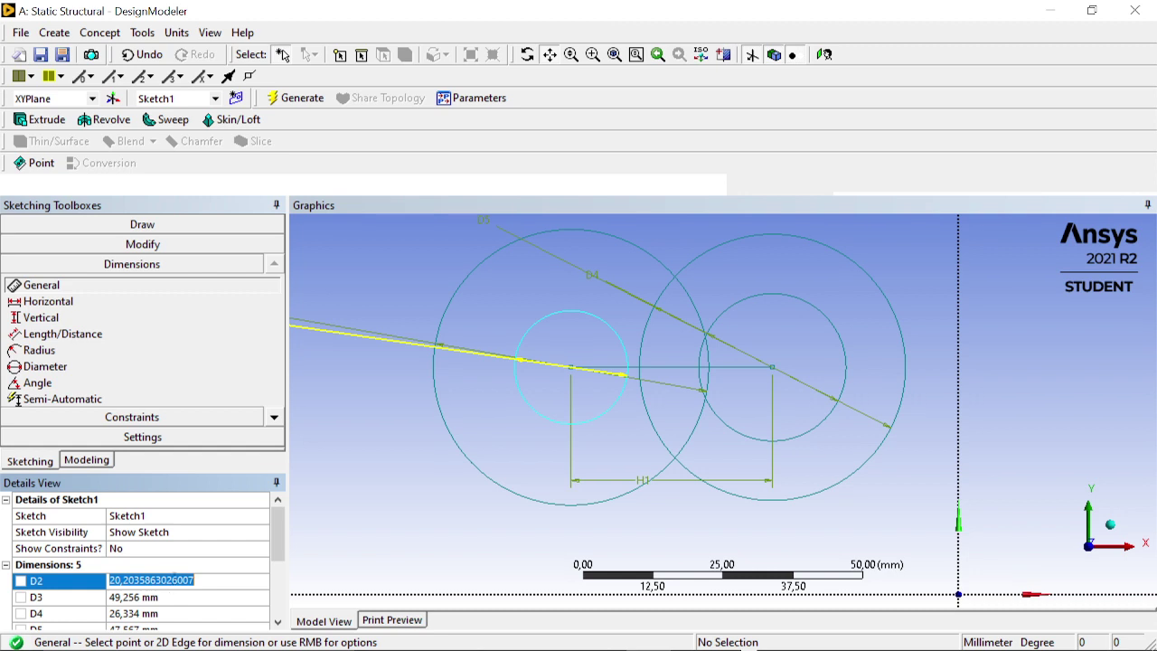
pyautogui.write('8')
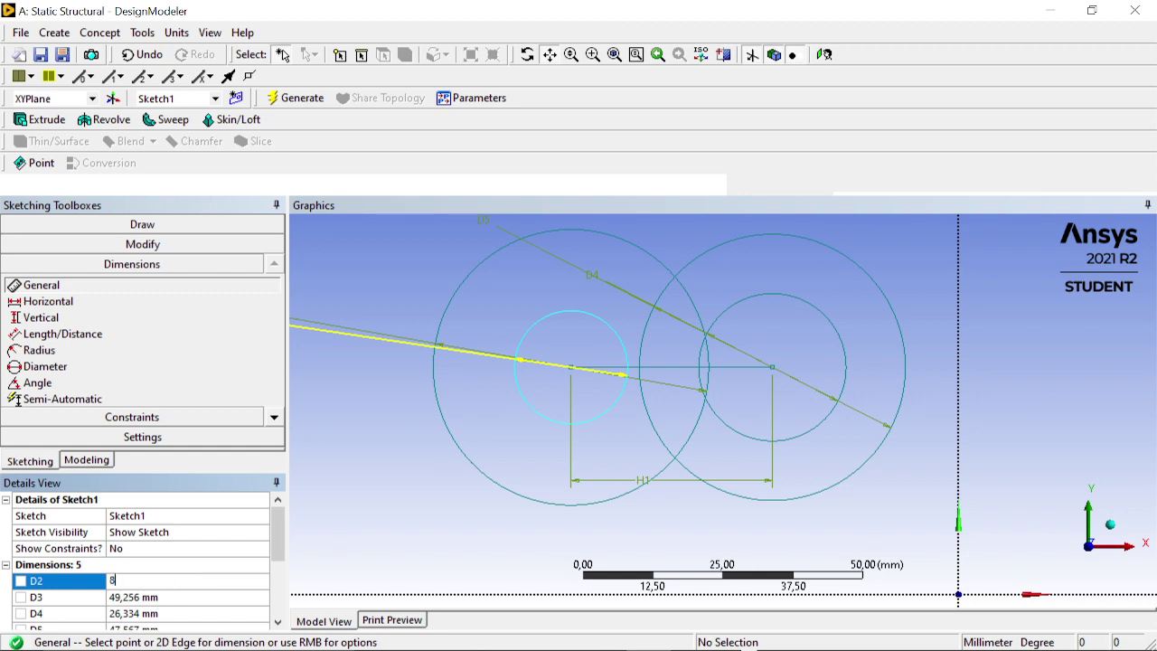
pyautogui.press('Return')
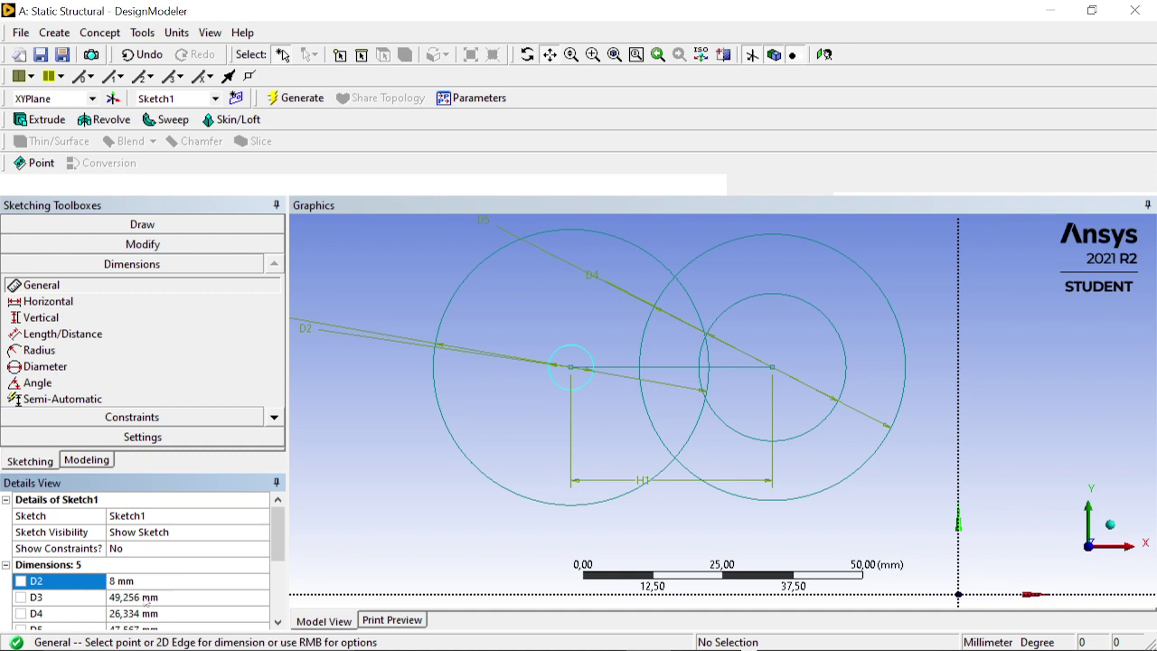
pyautogui.click(135, 598)
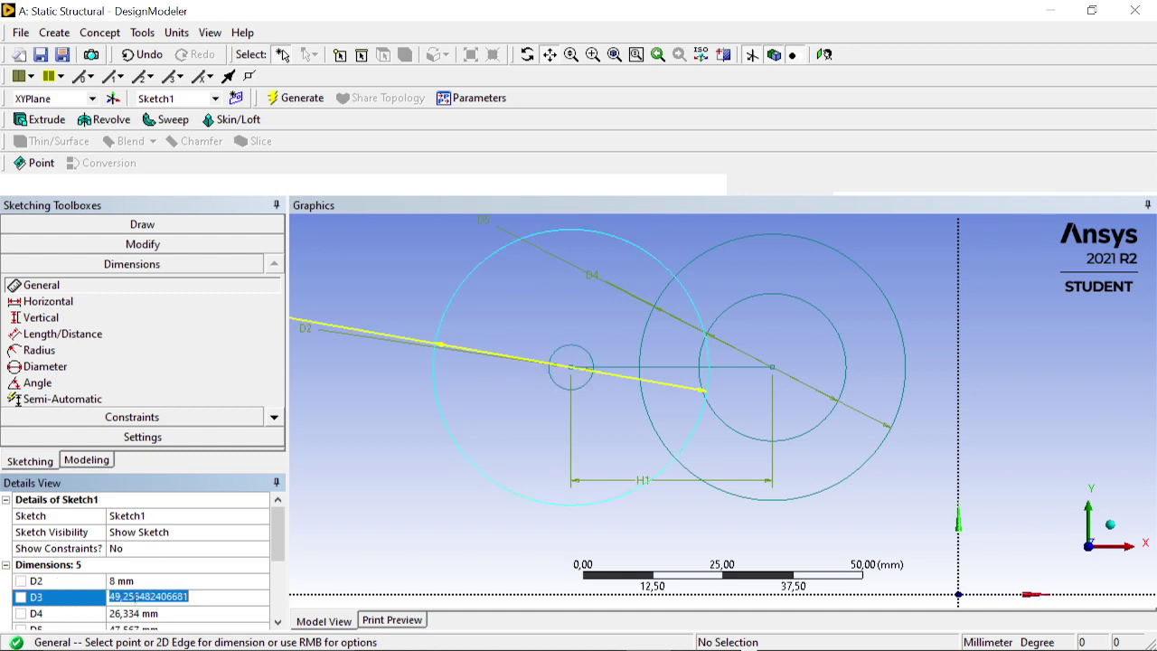
pyautogui.write('1')
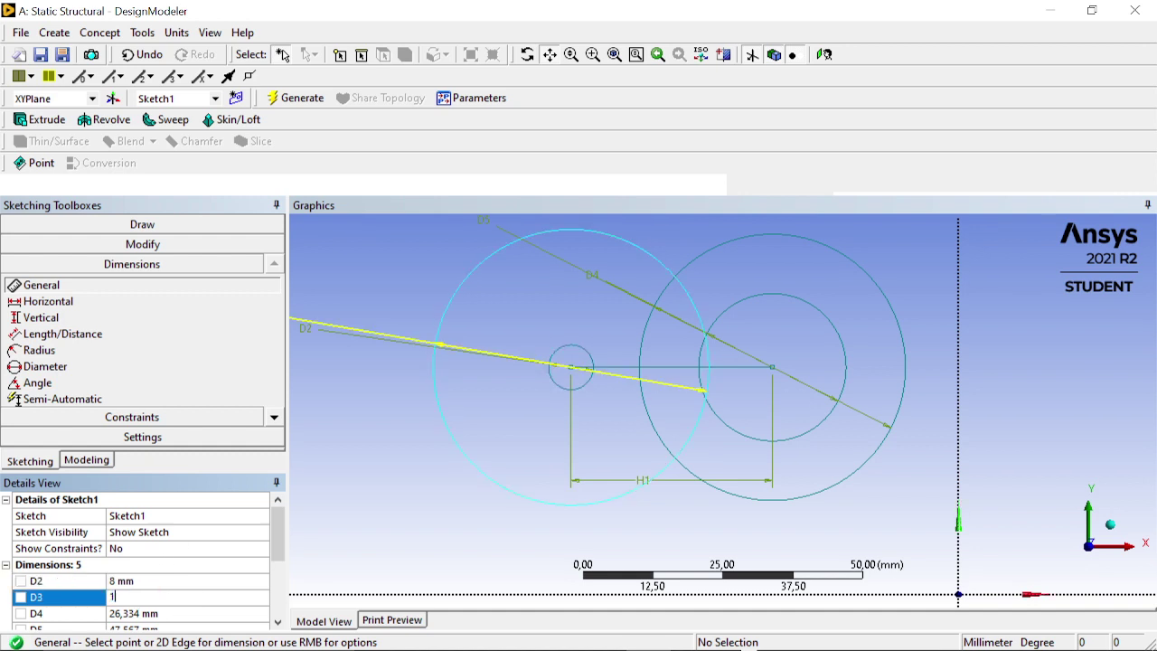
pyautogui.write('2')
pyautogui.press('Return')
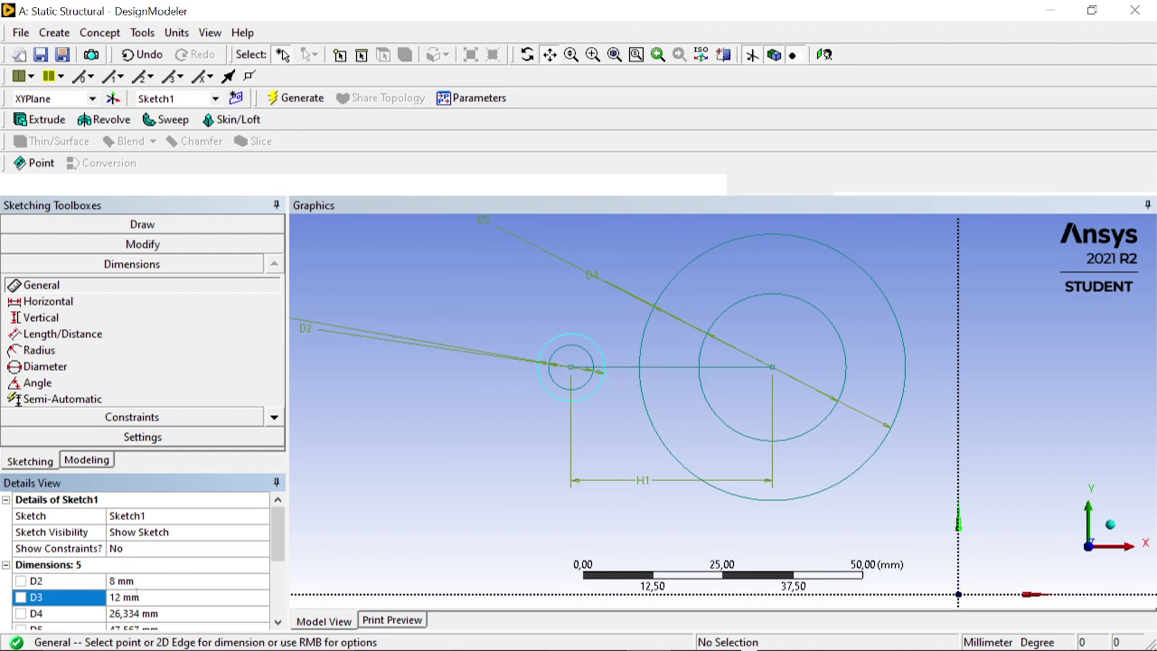
# Set the diameters at the line's right end to 4 mm for the inner circle and 8 mm for the outer circle.
pyautogui.scroll(-2, 175, 599)
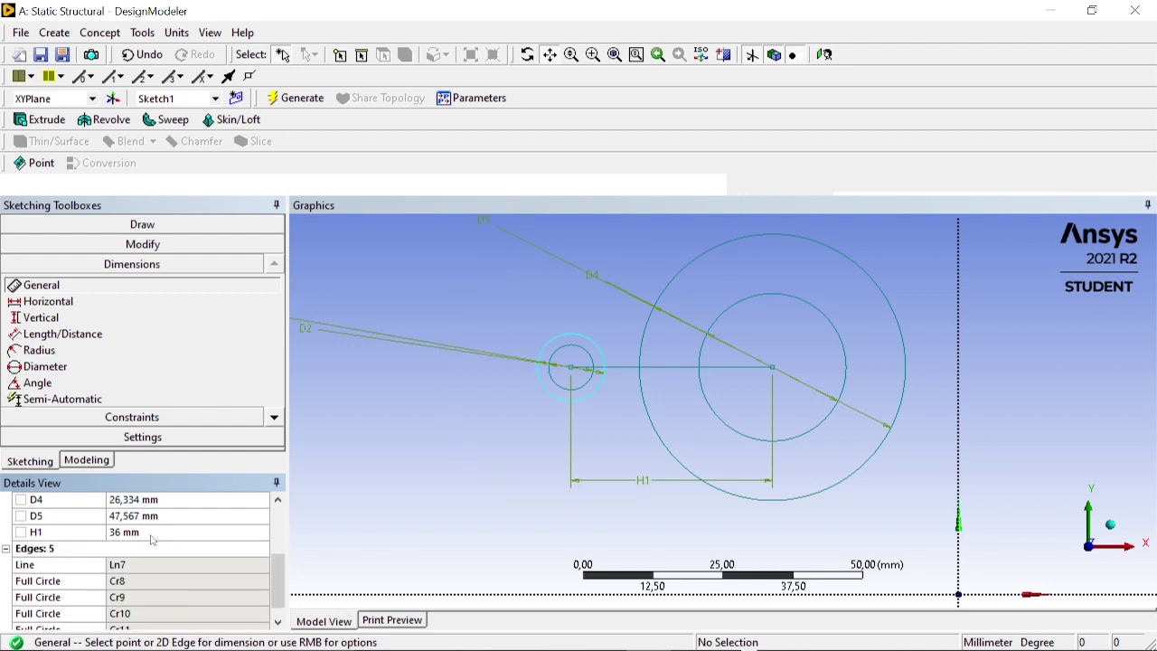
pyautogui.scroll(2, 153, 576)
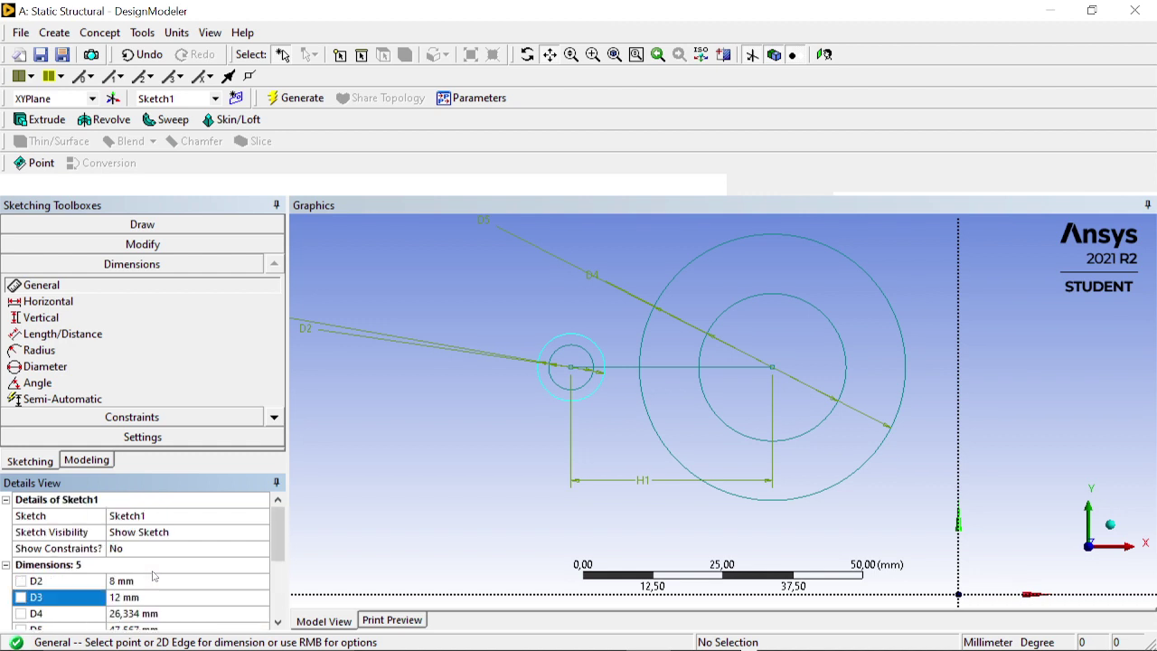
pyautogui.click(128, 614)
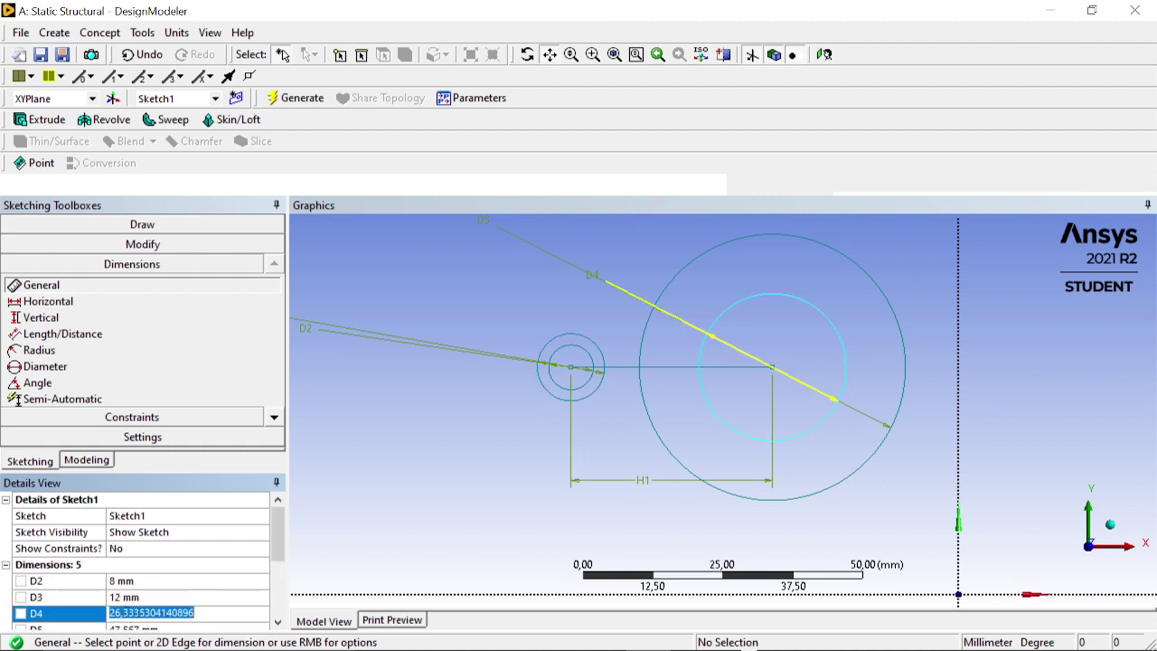
pyautogui.write('4')
pyautogui.press('Return')
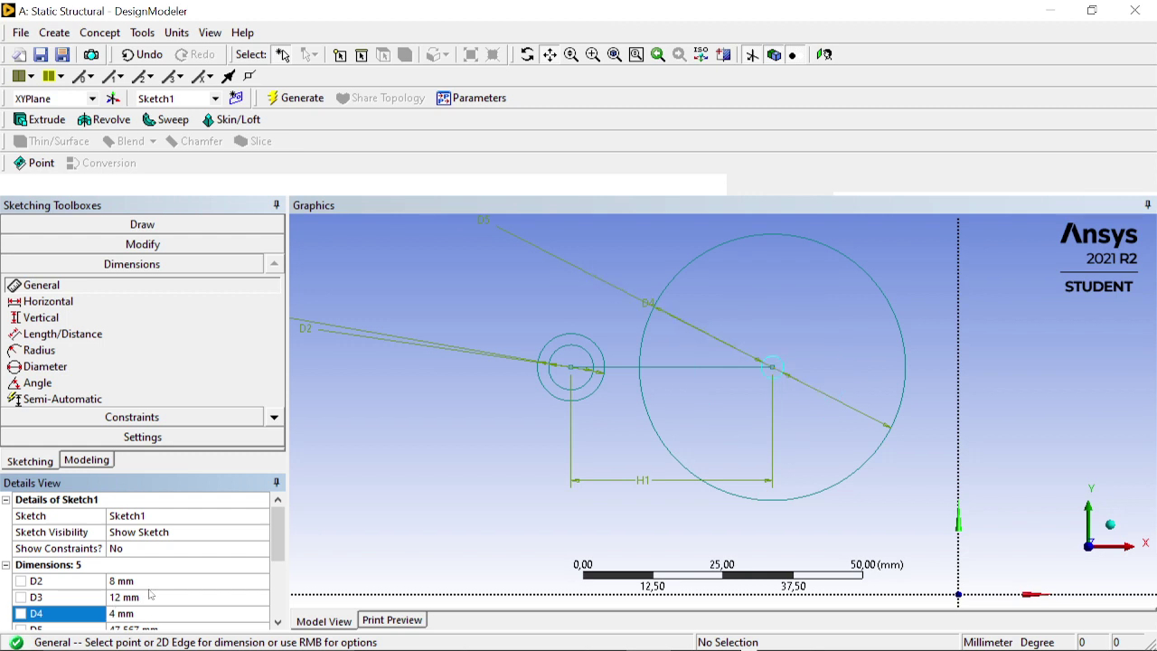
pyautogui.scroll(-2, 142, 612)
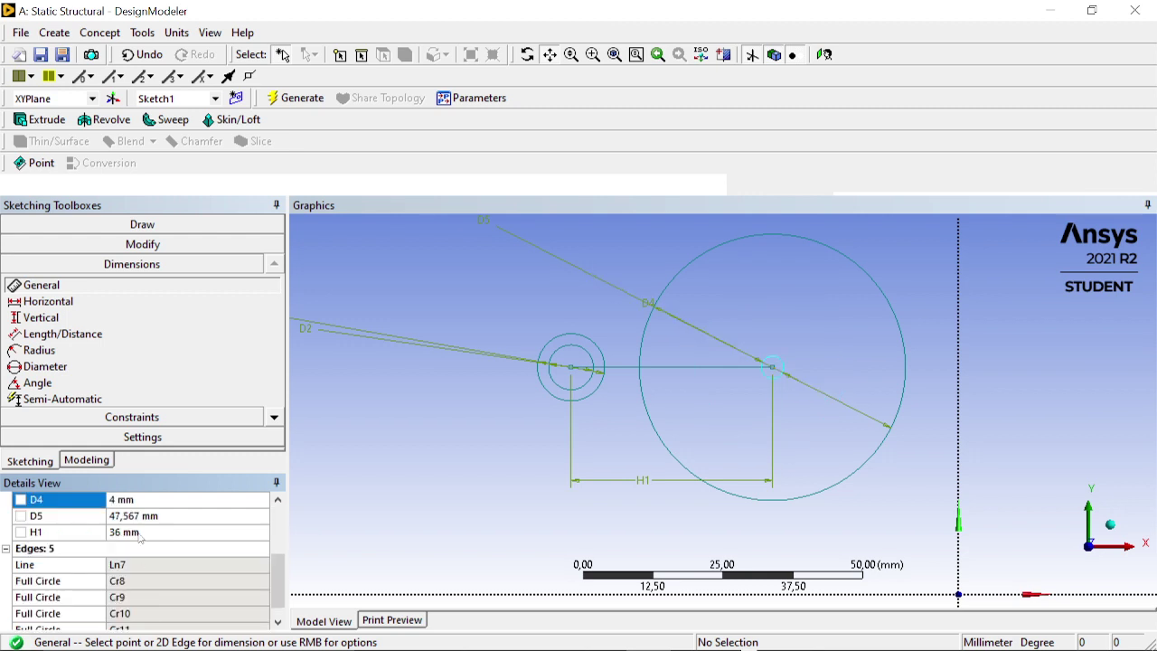
pyautogui.click(133, 516)
pyautogui.write('8')
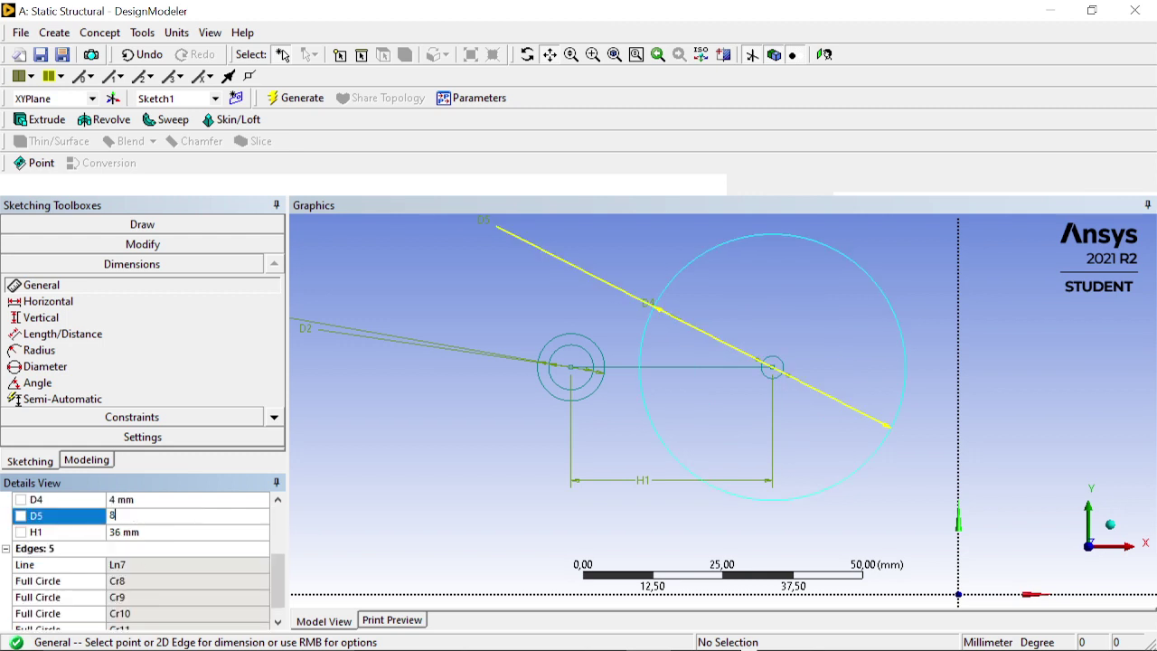
pyautogui.press('Return')
# Sketch two separate lines spanning both circle pairs, a slightly sloped one above the circles and a horizontal one below them.
pyautogui.scroll(3, 715, 361)
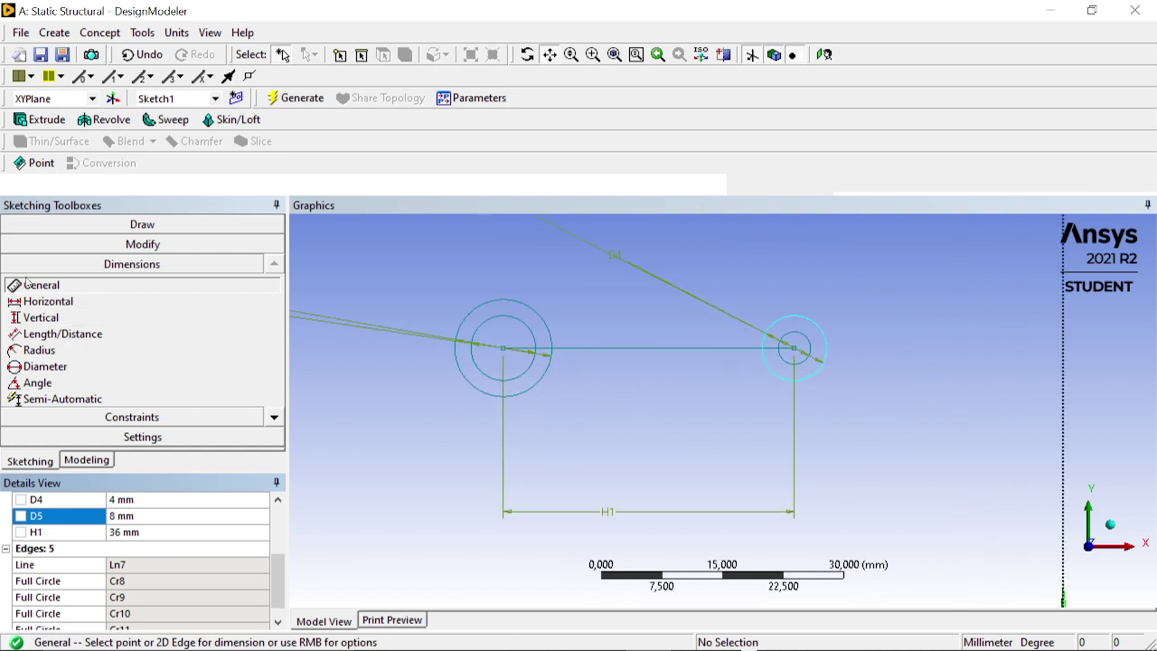
pyautogui.click(127, 224)
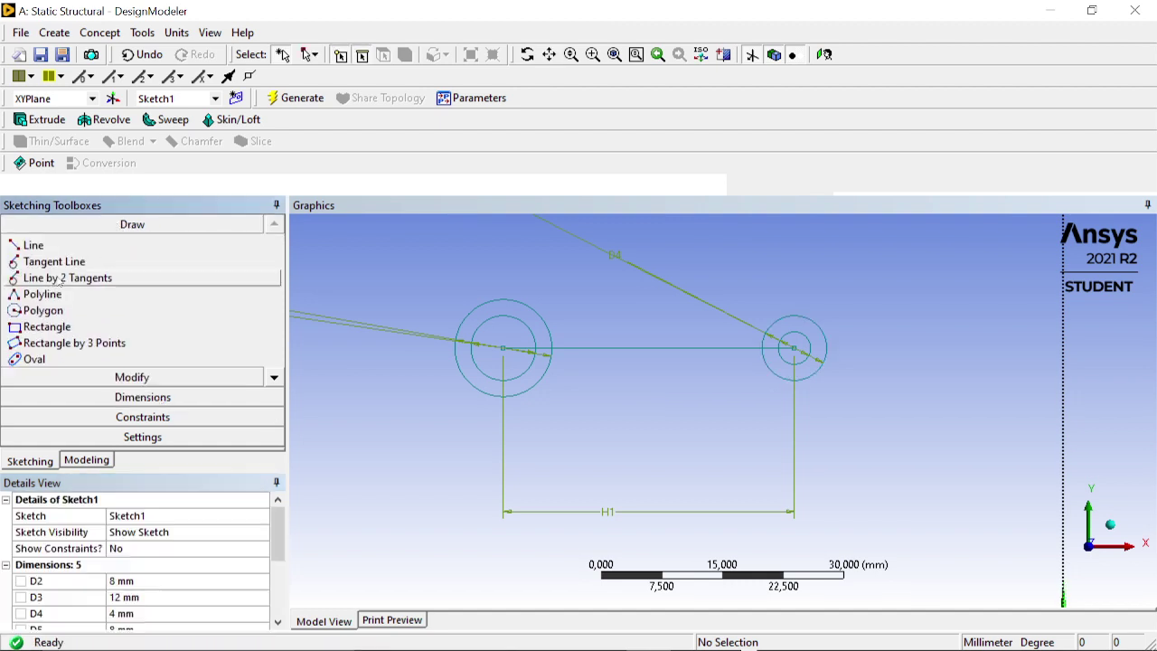
pyautogui.click(30, 246)
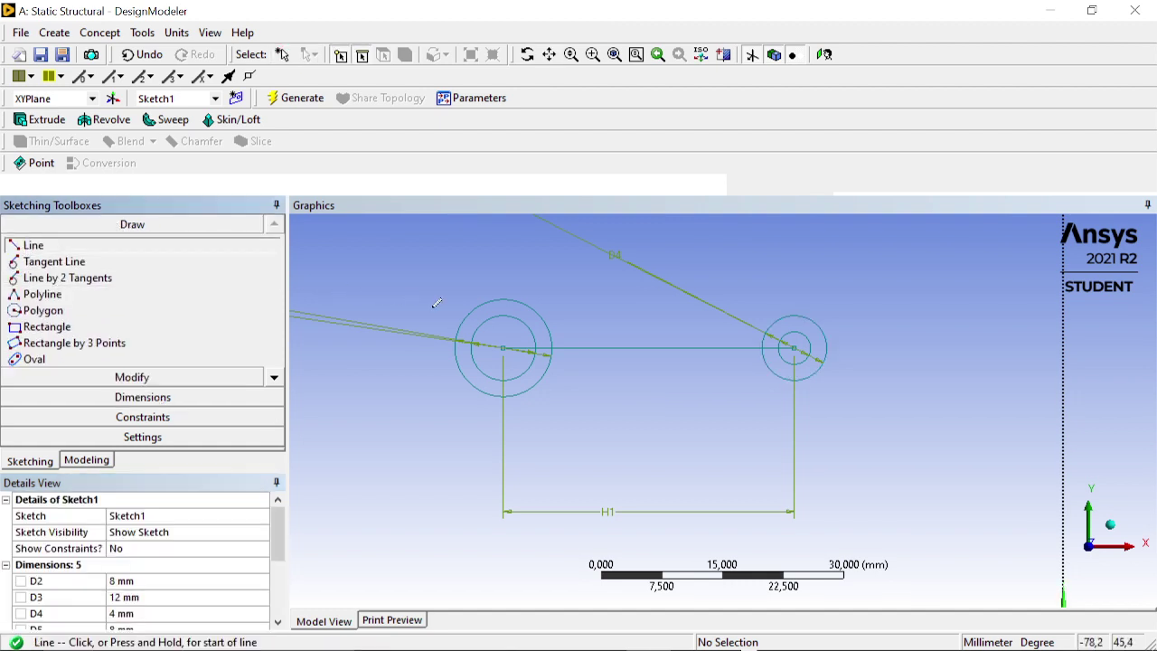
pyautogui.click(852, 280)
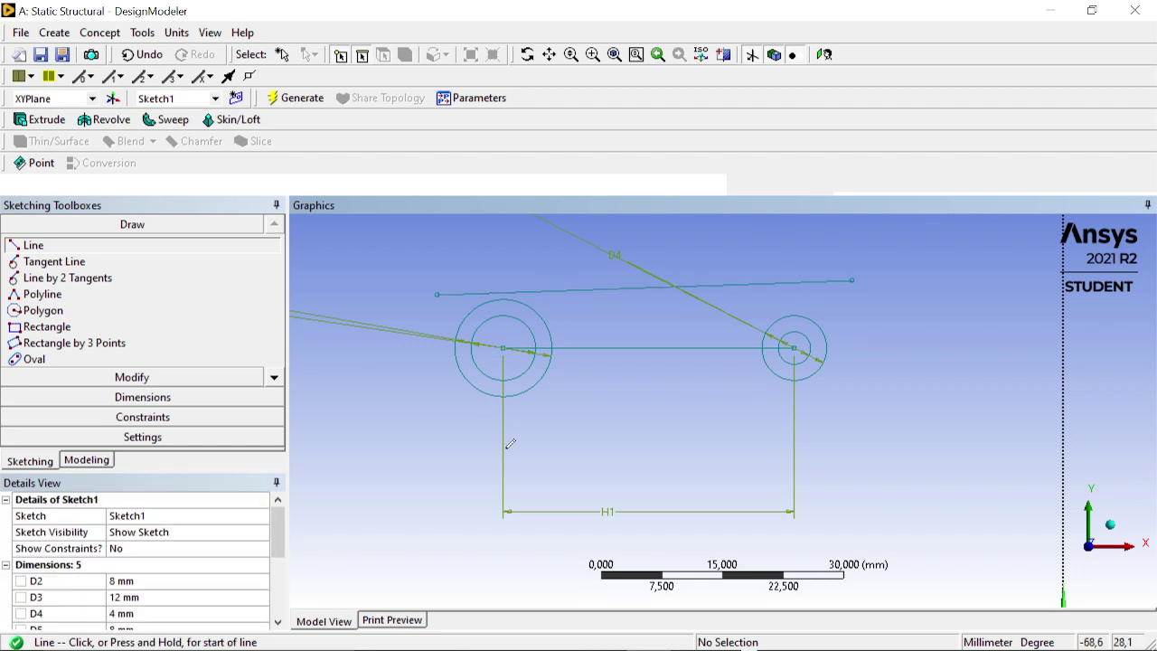
pyautogui.click(454, 434)
pyautogui.click(844, 435)
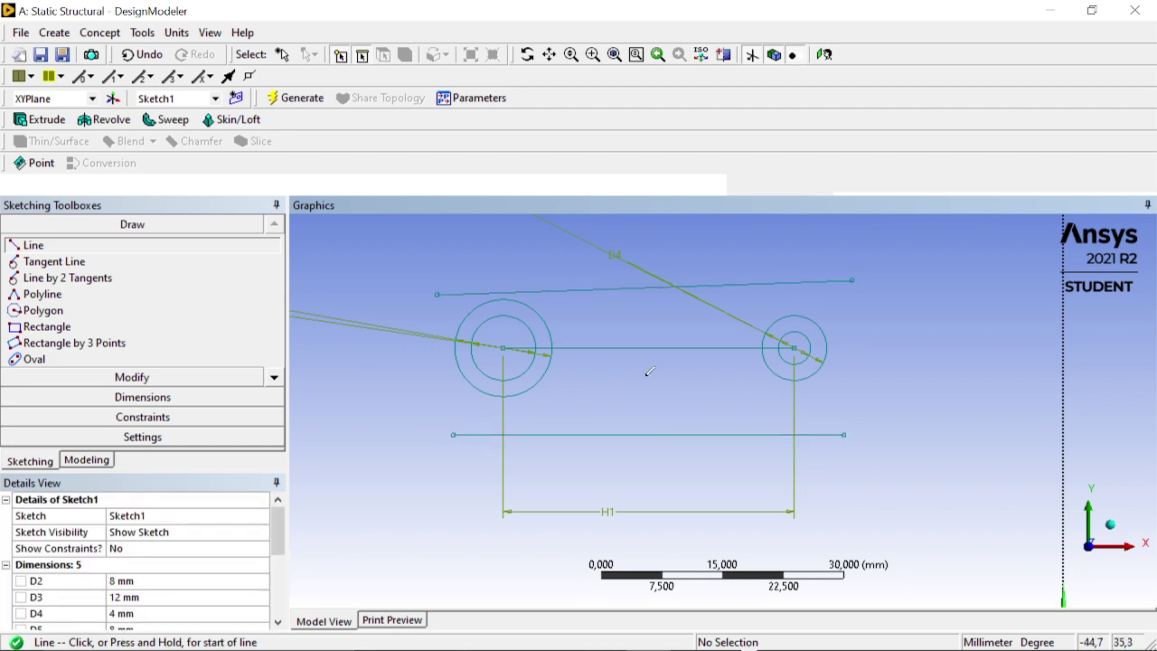
# Make the lower line and the upper line tangent to the outer circle at the left end.
pyautogui.click(138, 418)
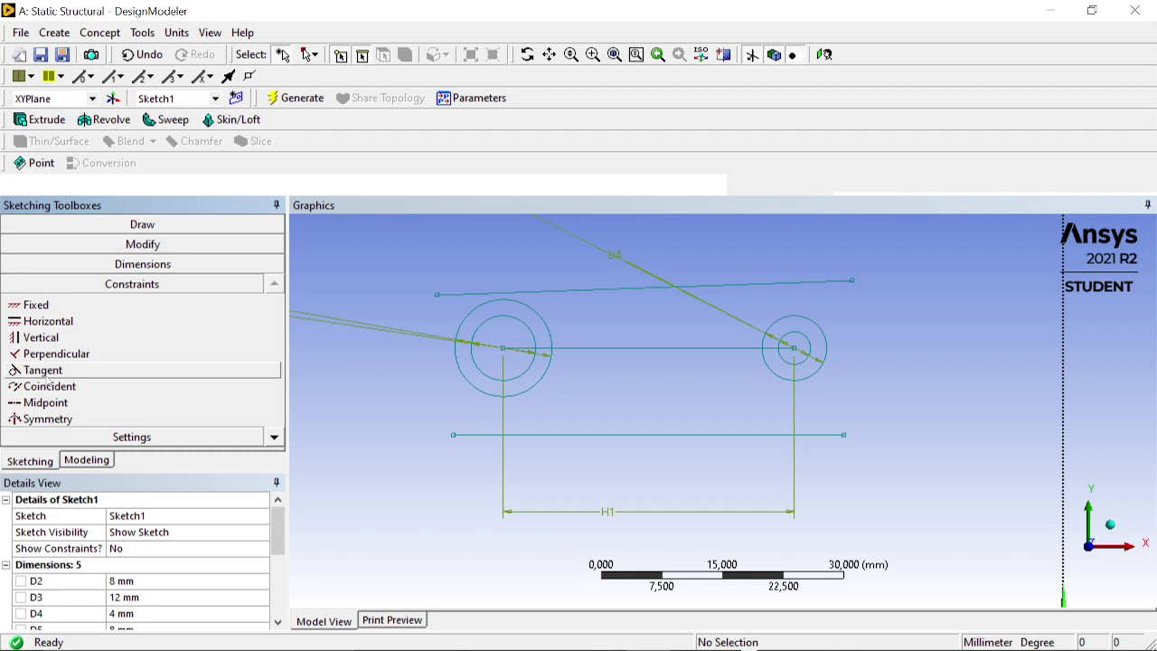
pyautogui.click(43, 389)
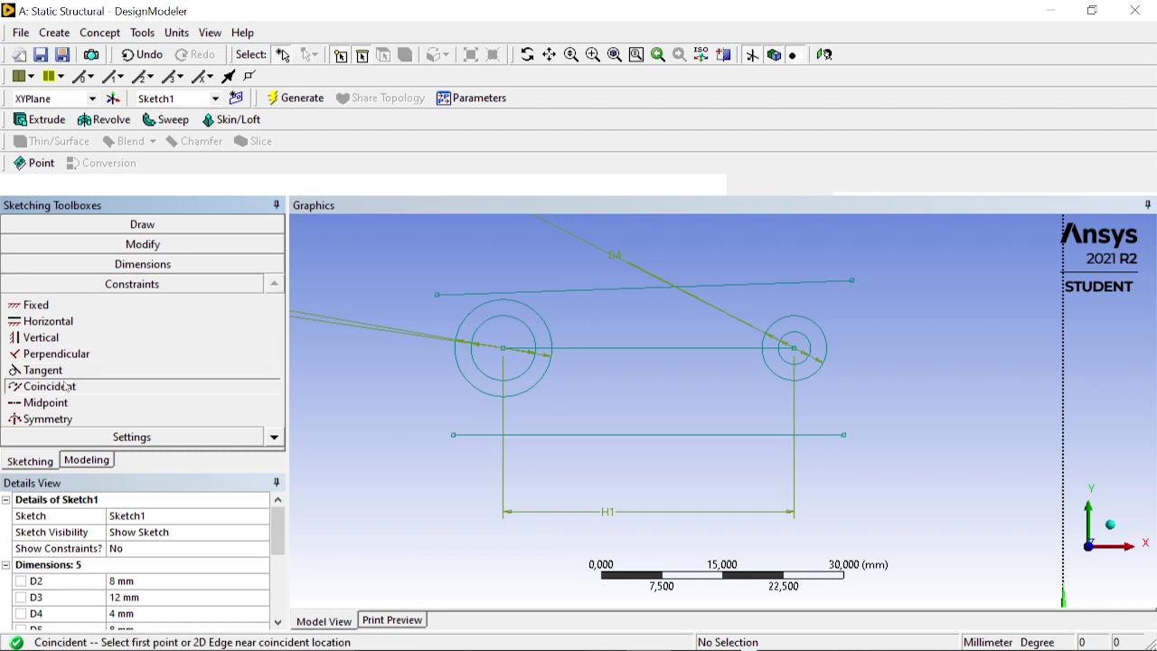
pyautogui.click(49, 372)
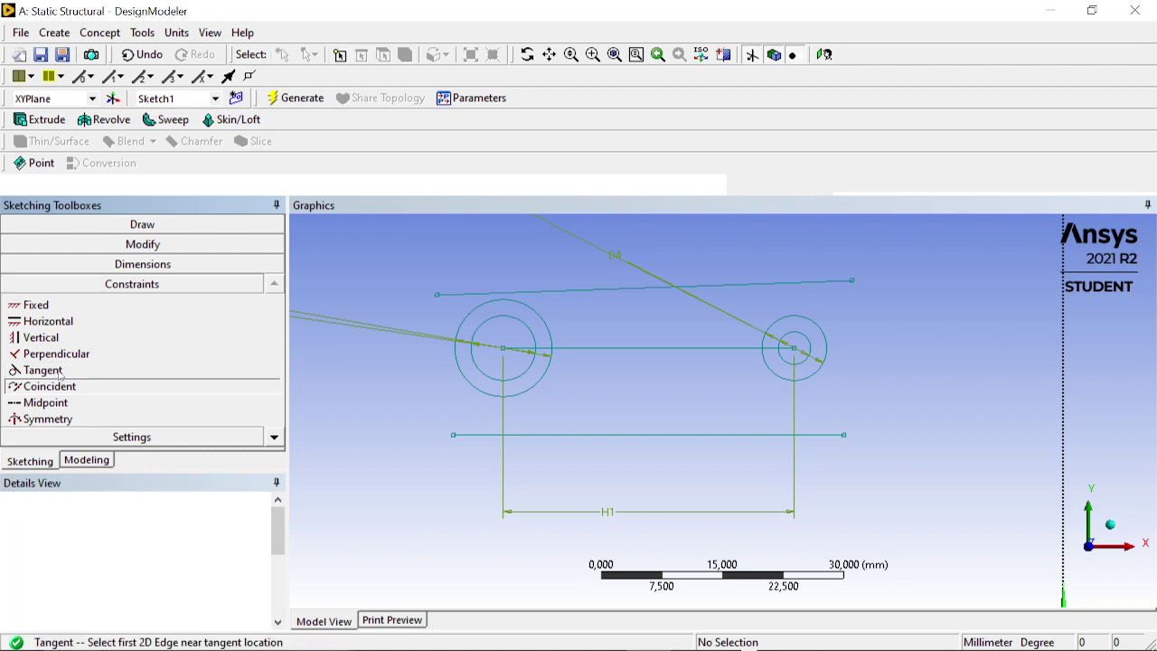
pyautogui.click(480, 435)
pyautogui.click(489, 397)
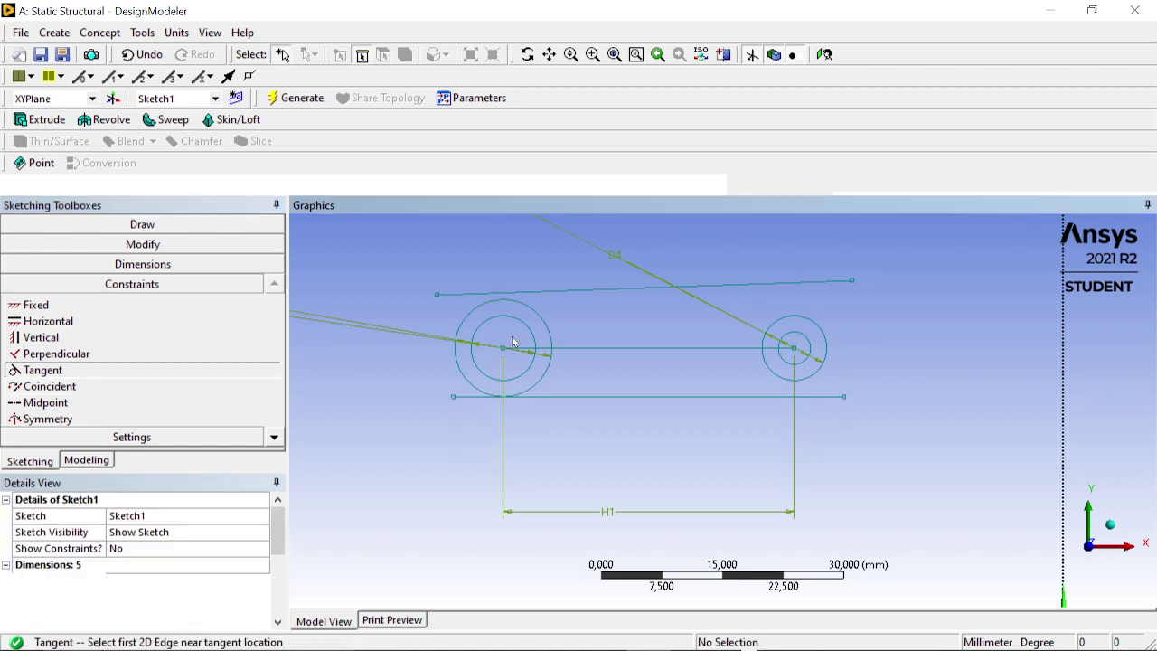
pyautogui.click(503, 304)
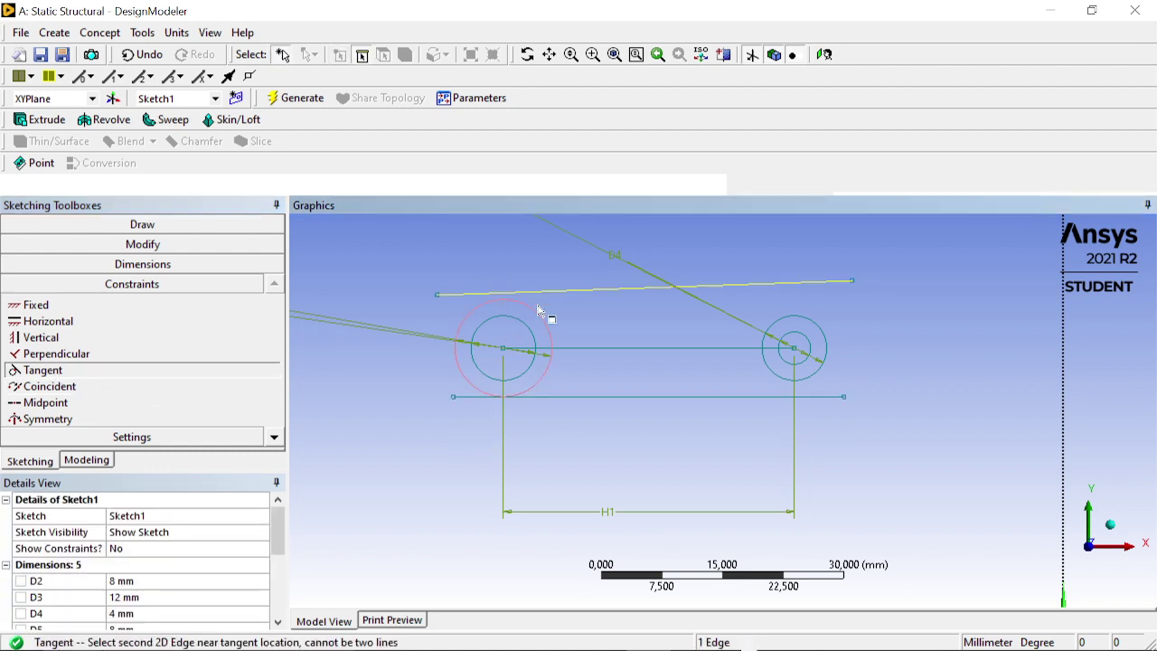
pyautogui.click(542, 314)
# Make the upper line tangent to the right end's outer circle and try the same with the horizontal lower line.
pyautogui.click(819, 303)
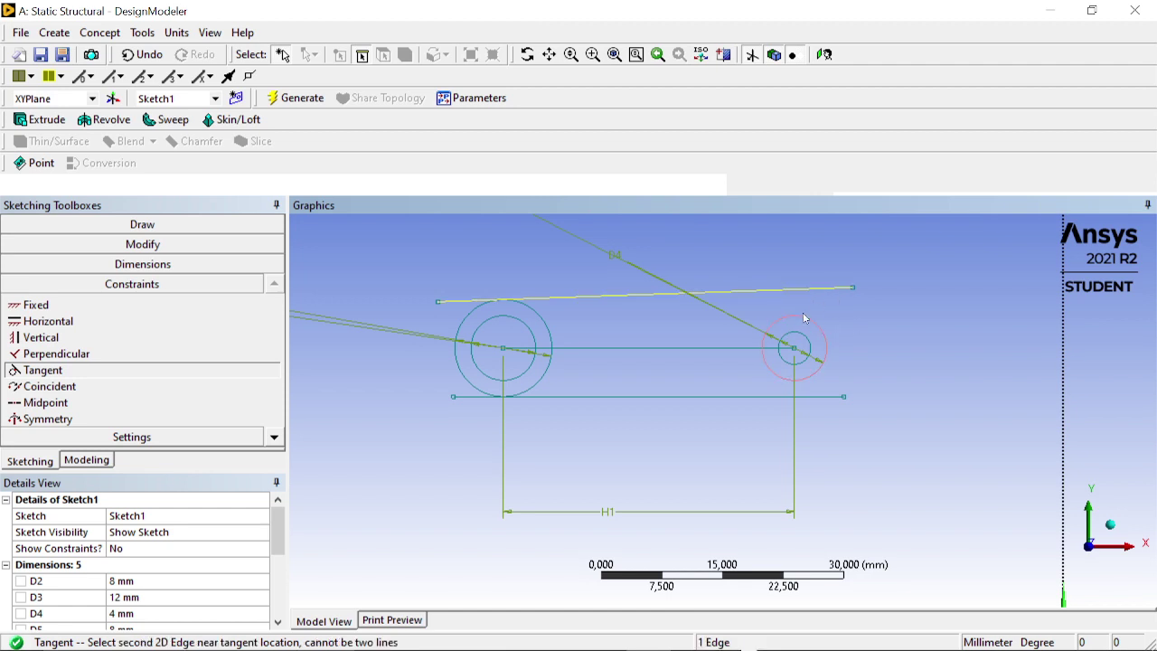
pyautogui.click(819, 361)
pyautogui.click(818, 387)
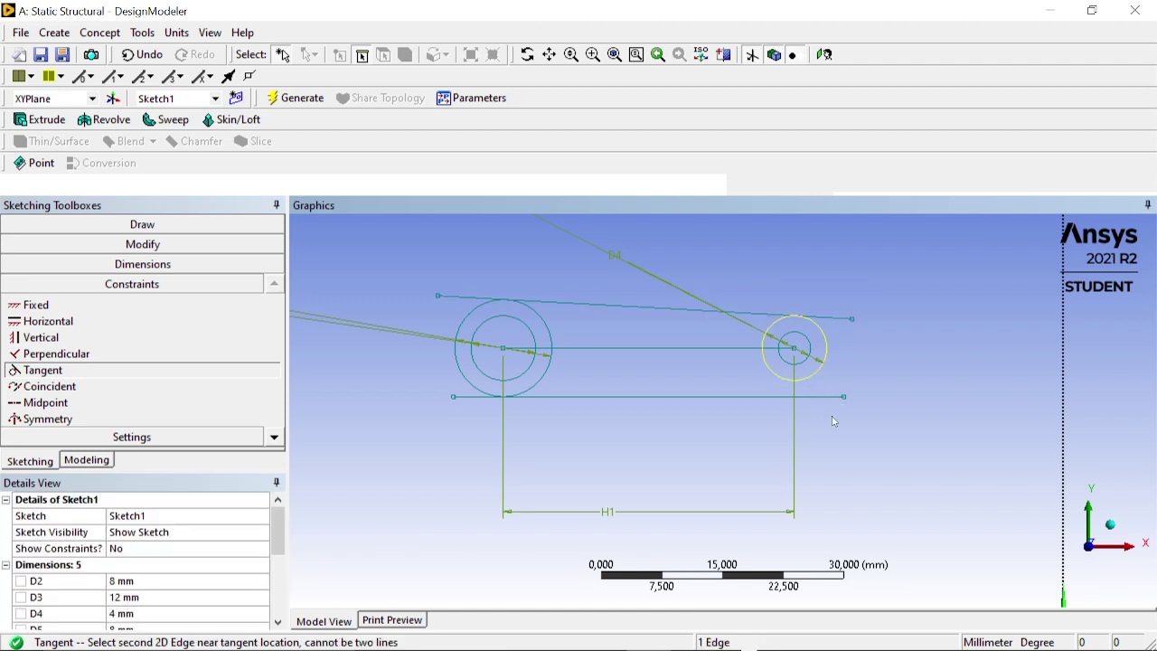
pyautogui.click(818, 397)
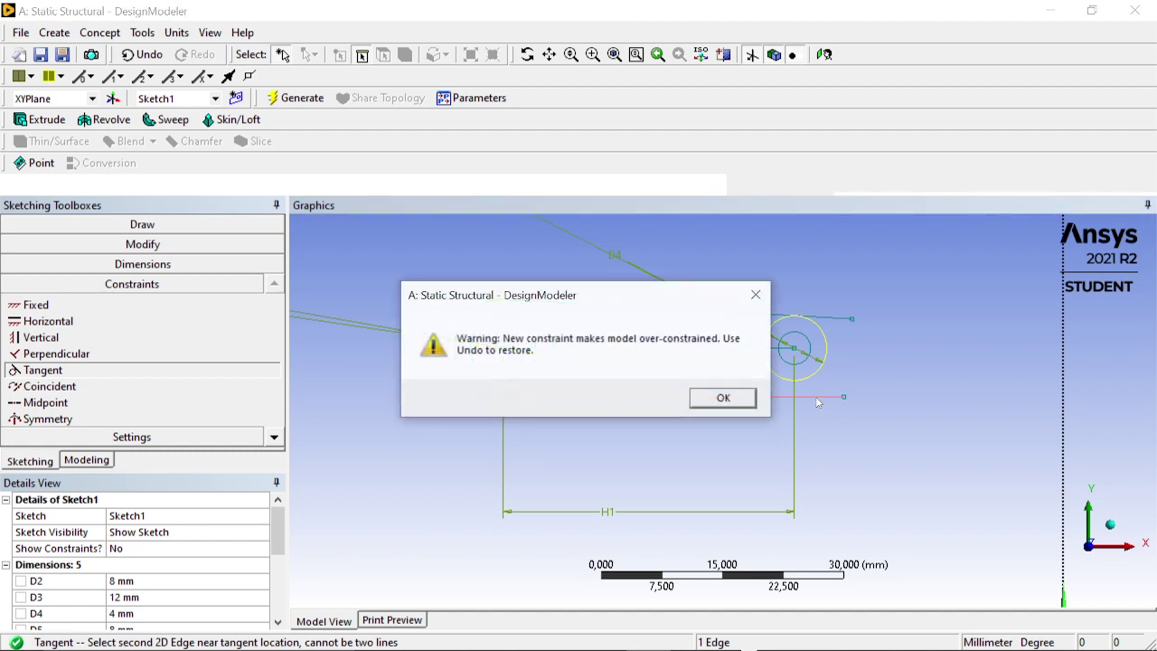
pyautogui.click(728, 400)
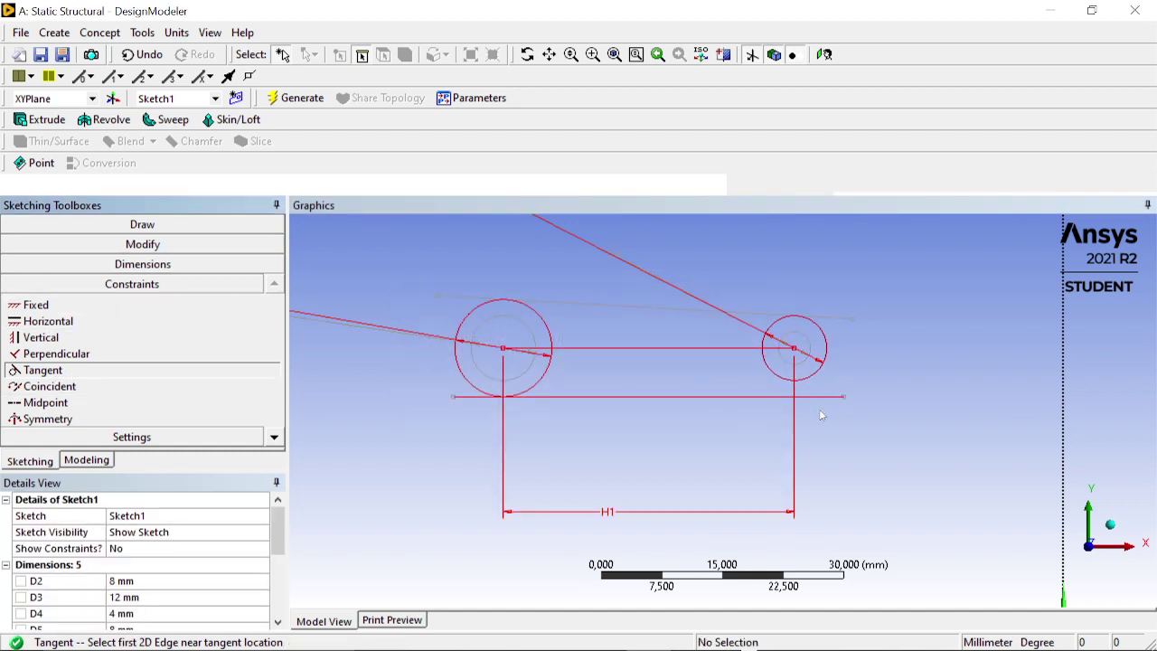
# Retry the tangent constraint between the horizontal lower line and the outer circle at the link's right end.
pyautogui.click(801, 376)
pyautogui.click(822, 397)
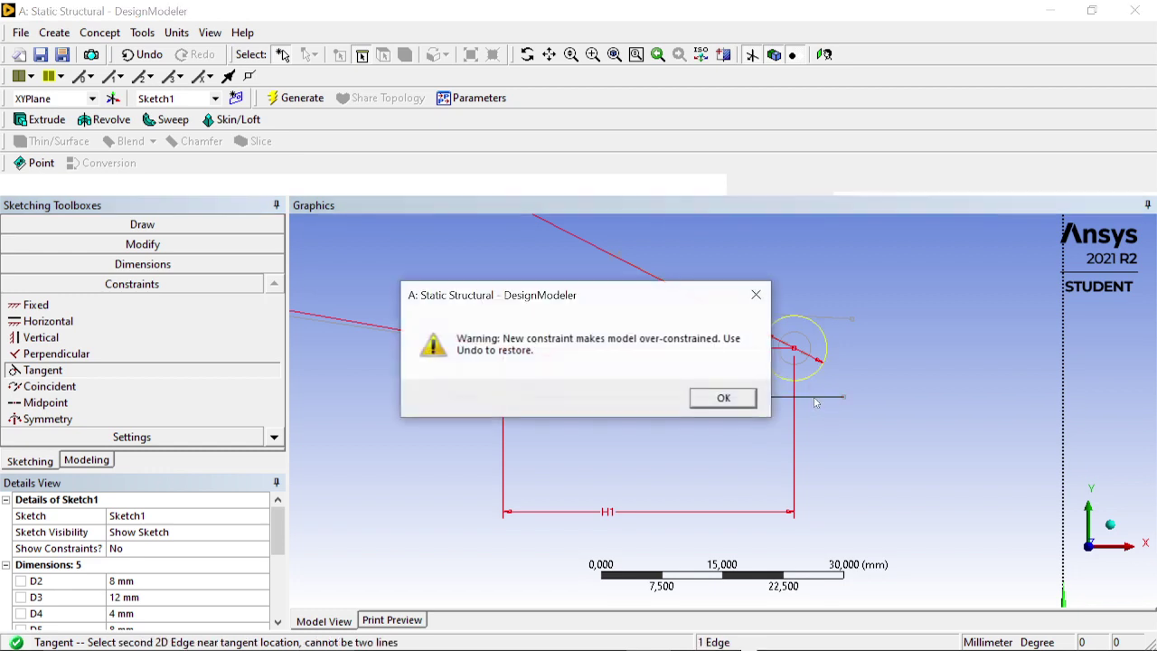
pyautogui.click(727, 404)
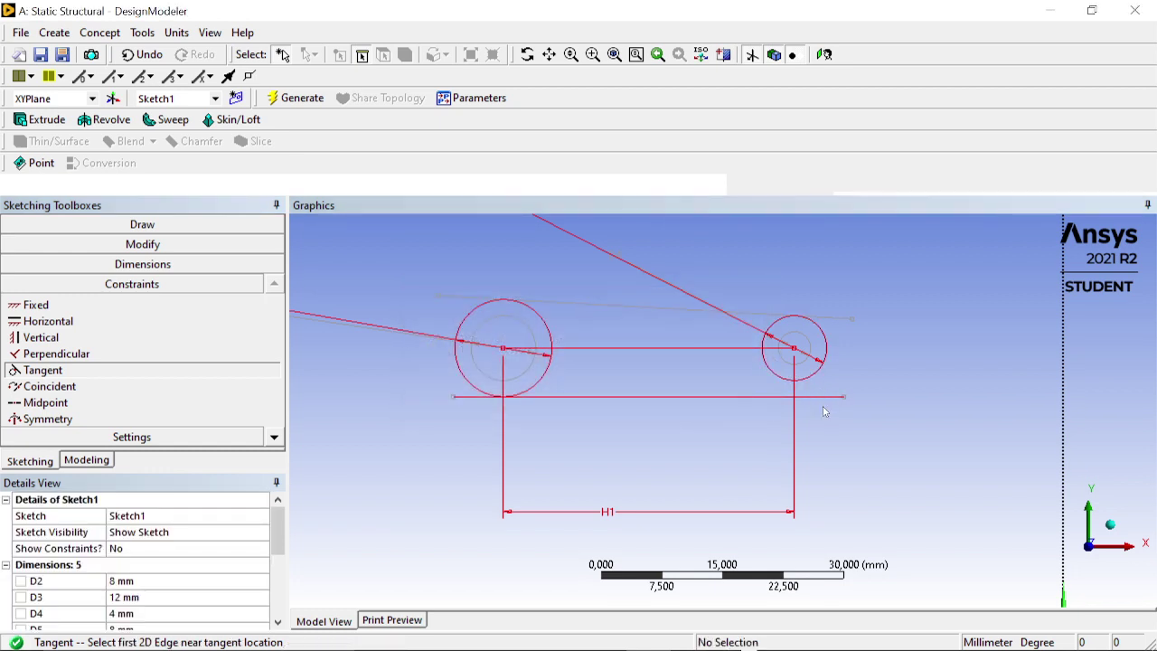
pyautogui.click(820, 397)
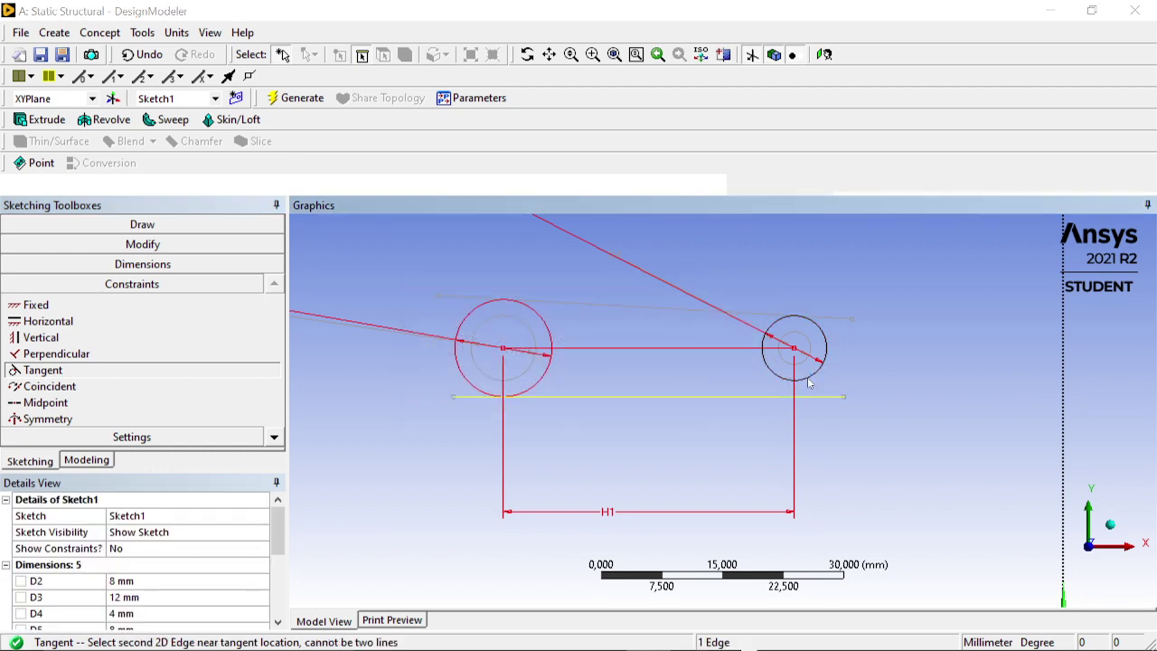
pyautogui.click(809, 383)
pyautogui.click(728, 396)
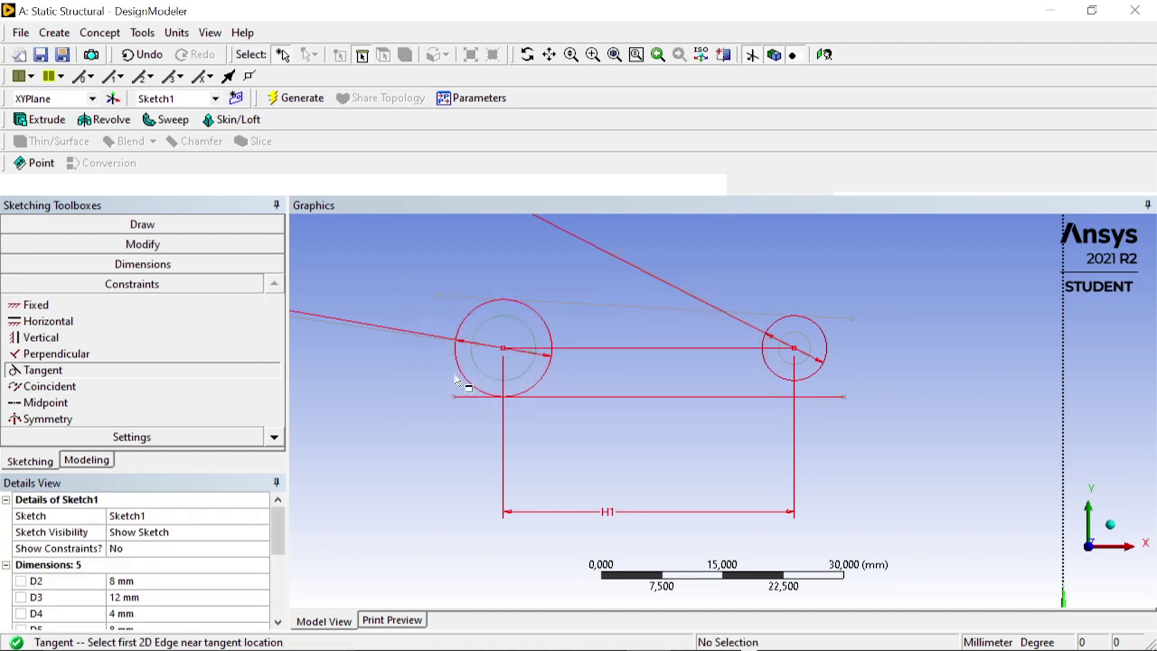
pyautogui.click(819, 396)
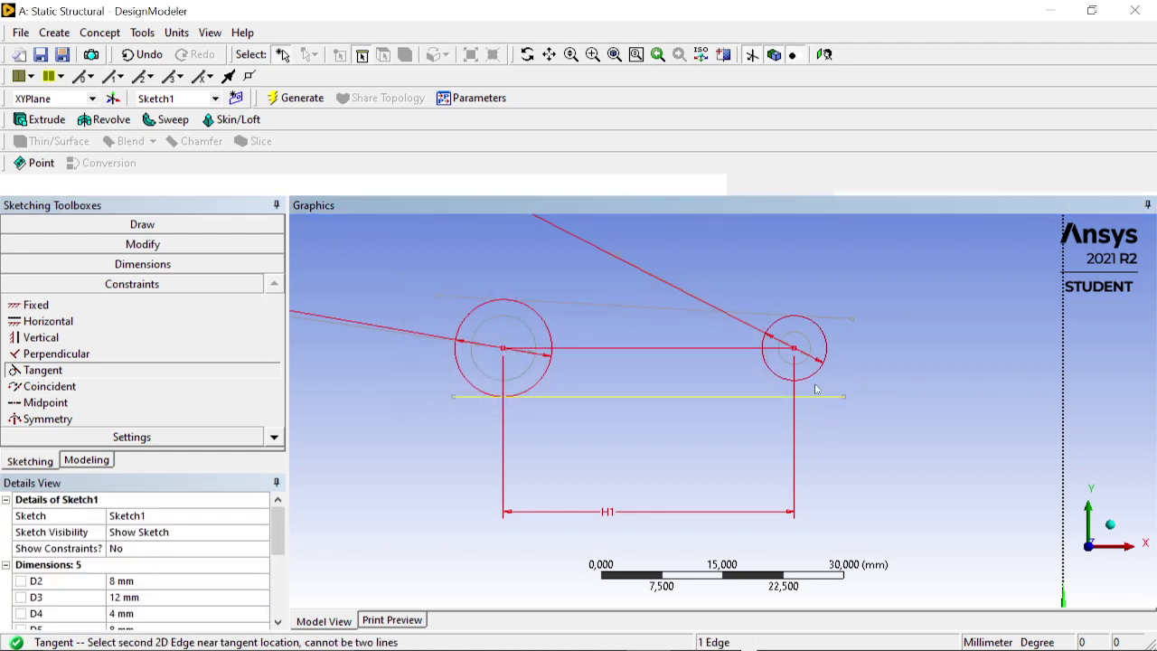
pyautogui.click(822, 385)
pyautogui.click(728, 398)
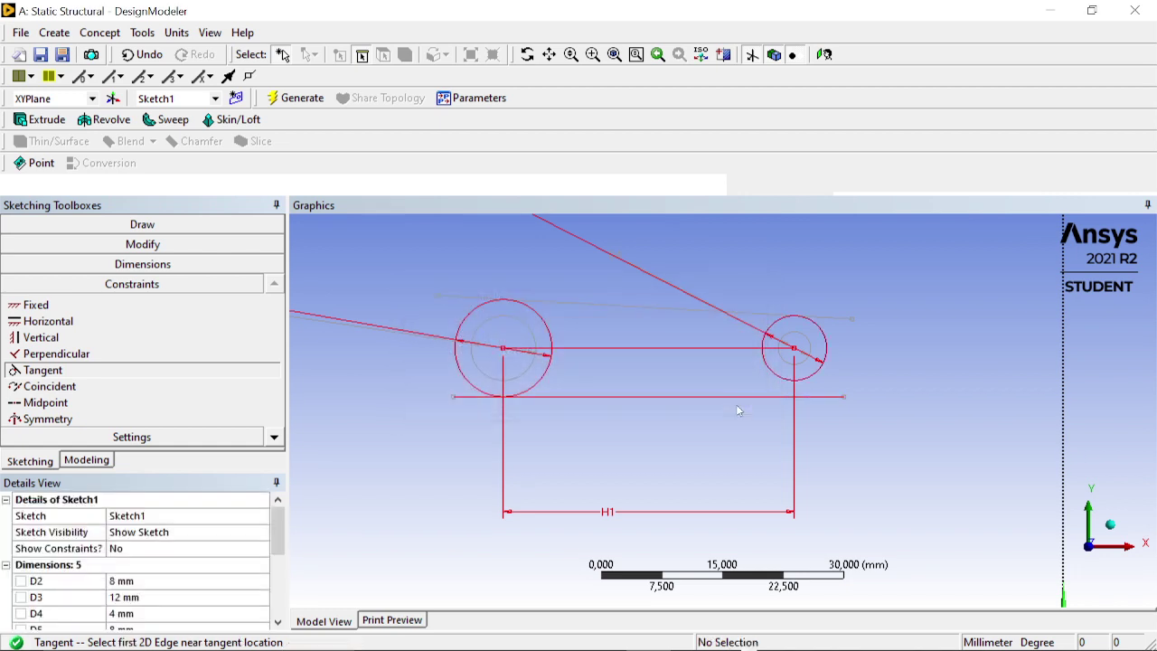
# Undo the tangent constraints applied to the outer circle at the right end.
pyautogui.rightClick(656, 406)
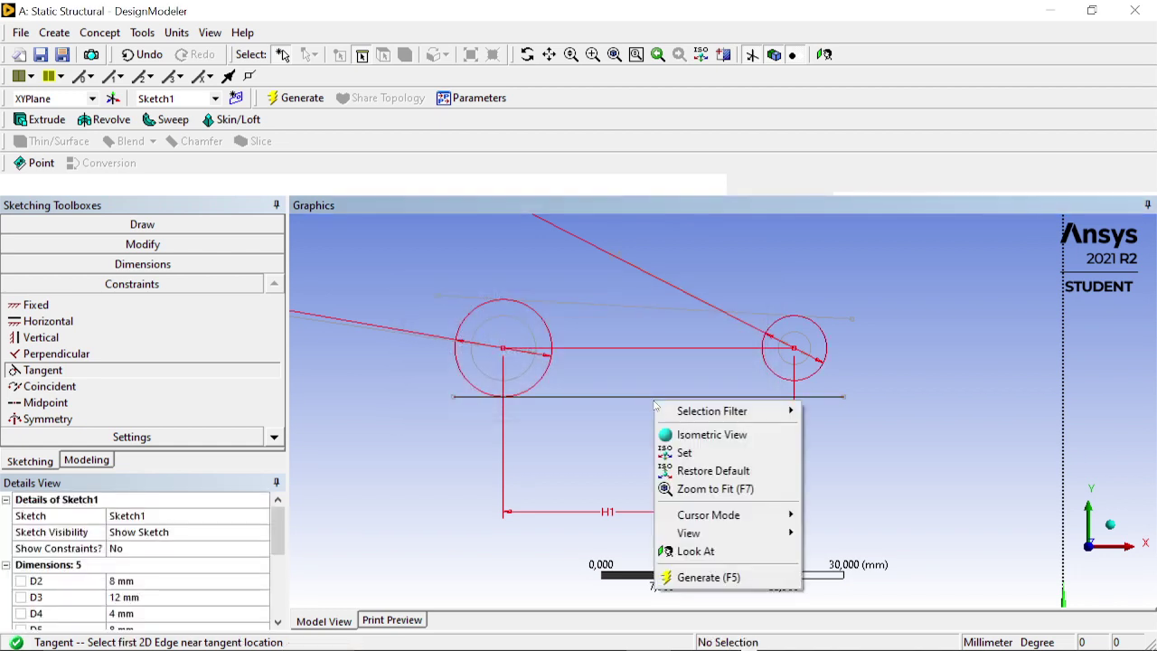
pyautogui.click(588, 416)
pyautogui.hotkey('ctrl', 'z')
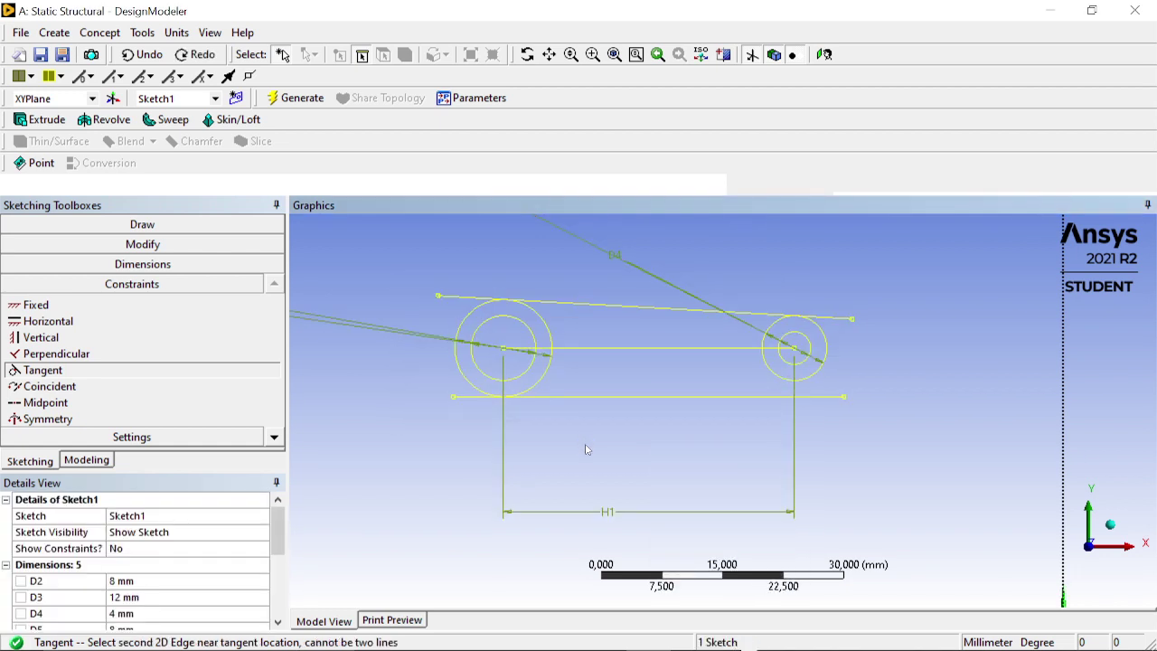
pyautogui.hotkey('ctrl', 'z')
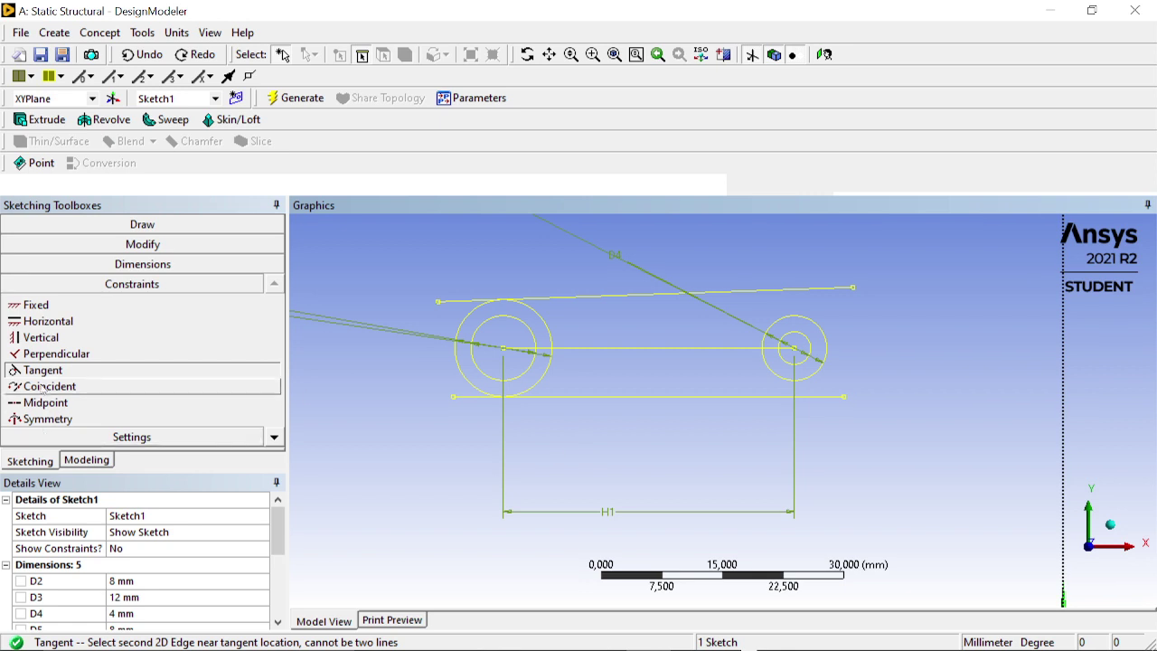
# Try once more to constrain the horizontal lower line tangent to the right outer circle after the undo.
pyautogui.click(788, 378)
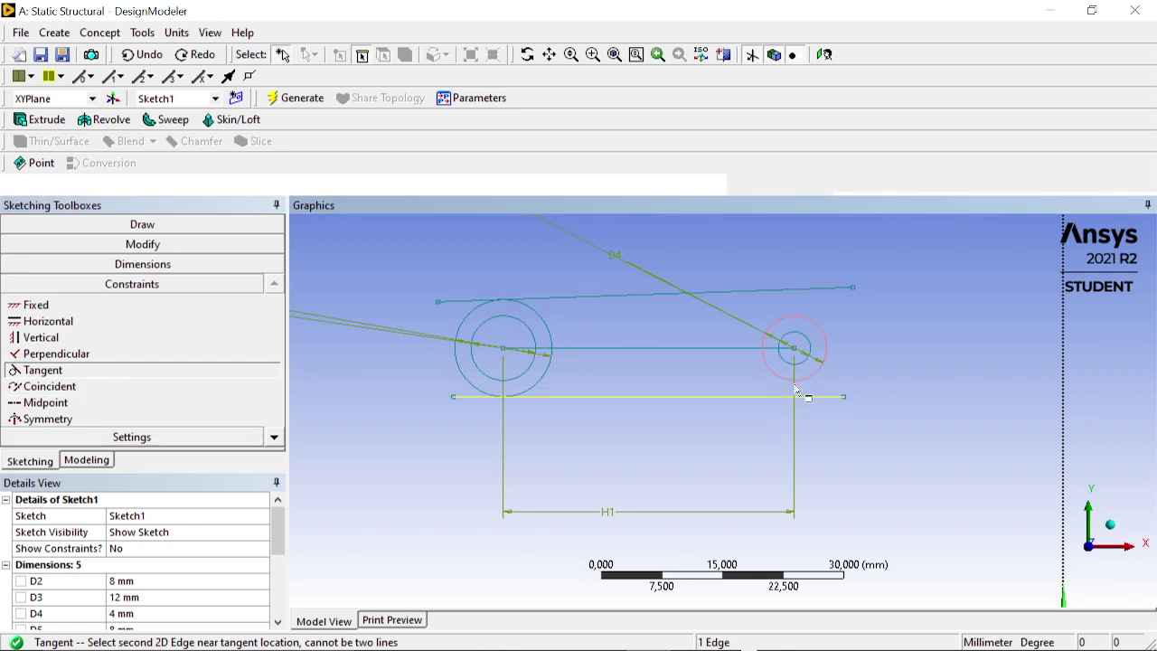
pyautogui.click(795, 391)
pyautogui.click(736, 402)
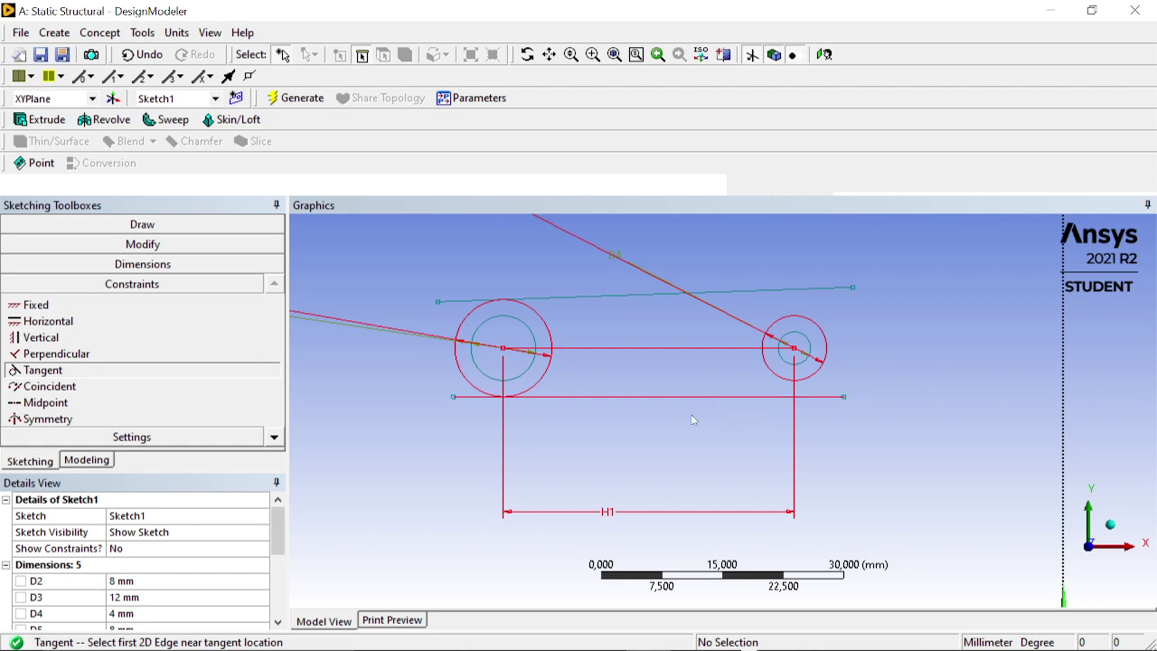
# Undo the attempted right-end tangency, both left-end tangencies and the creation of the horizontal lower line.
pyautogui.click(622, 436)
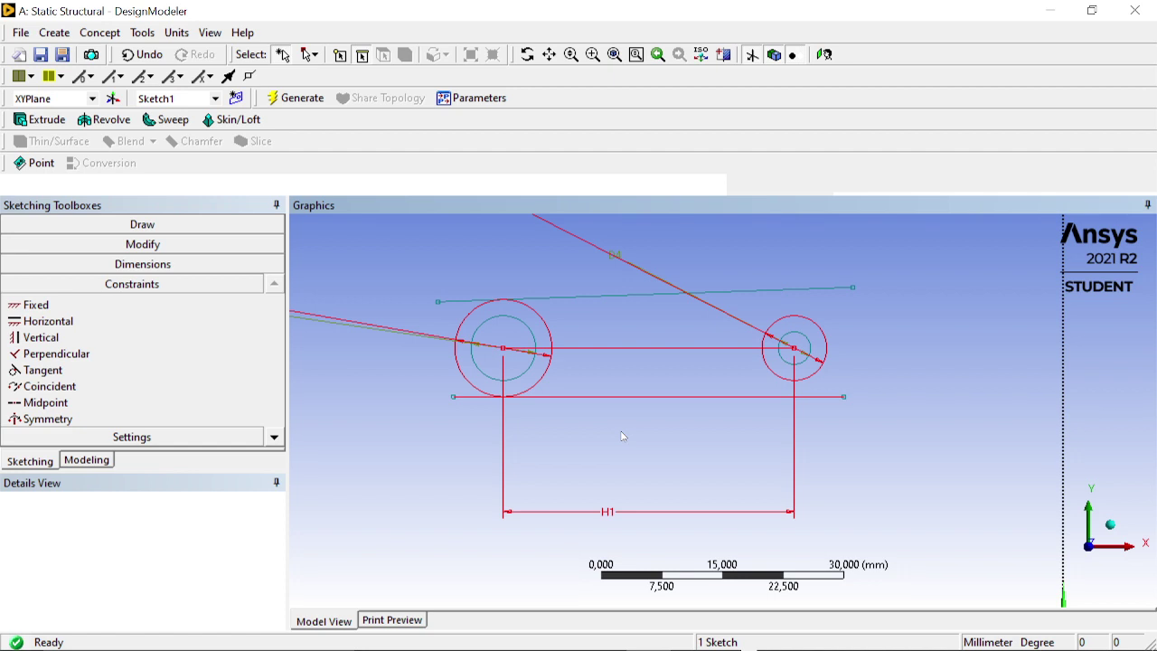
pyautogui.click(419, 447)
pyautogui.hotkey('ctrl', 'z')
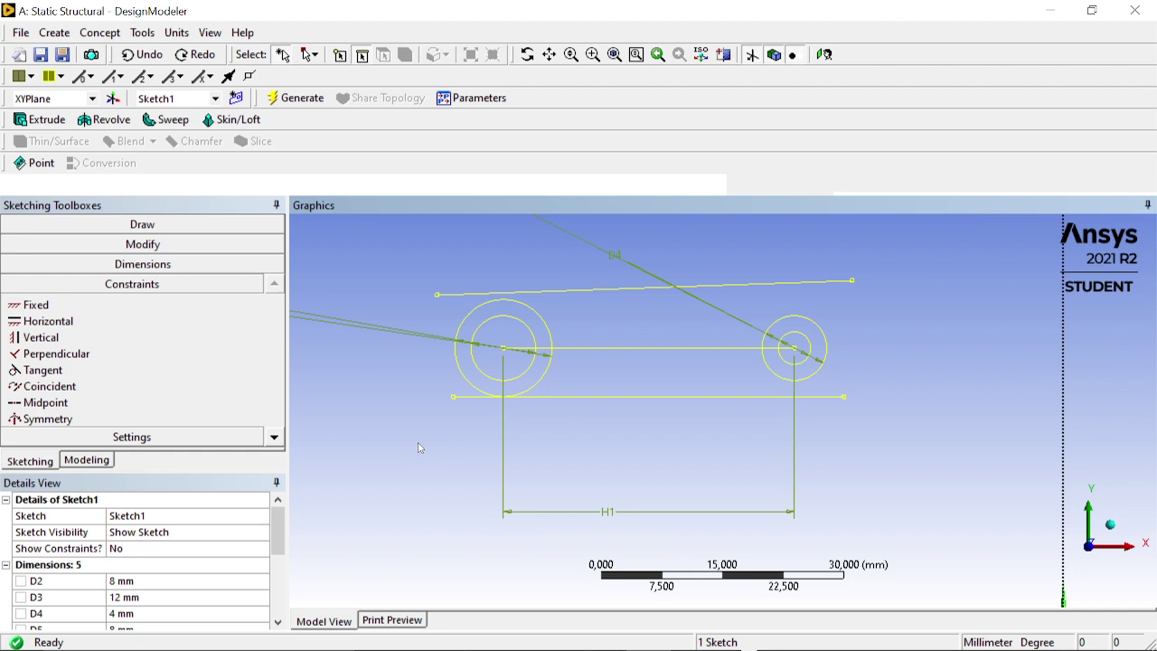
pyautogui.click(420, 447)
pyautogui.click(418, 448)
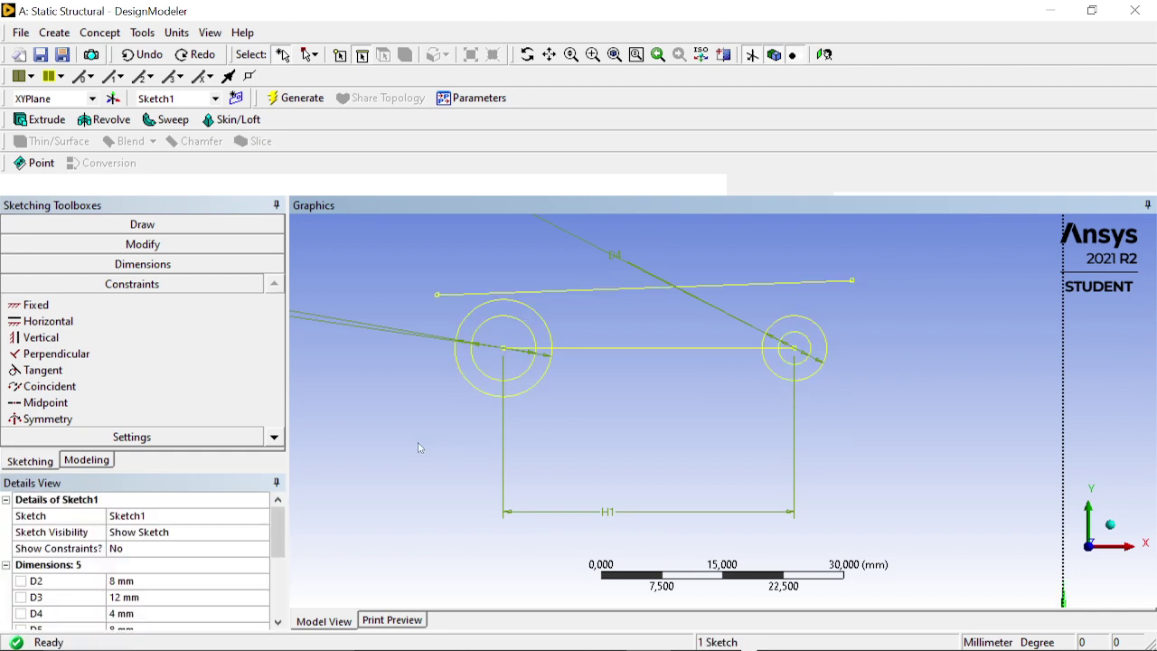
# Sketch a line below both circle pairs that slopes down to the right and extends past both ends.
pyautogui.click(142, 224)
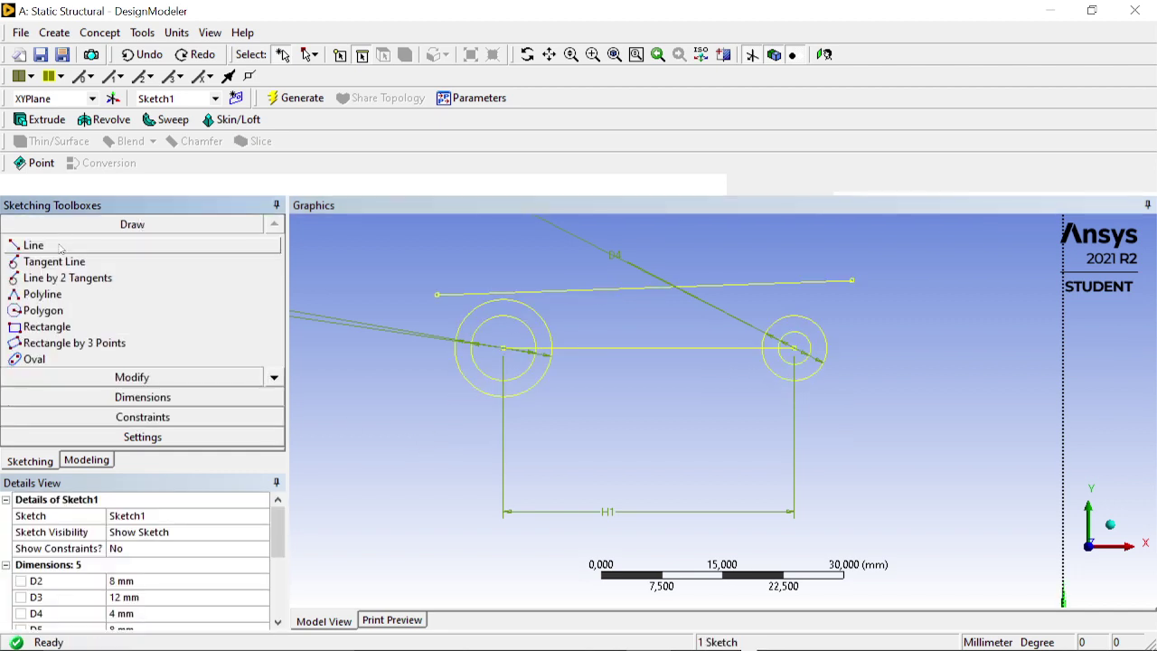
pyautogui.click(33, 245)
pyautogui.click(436, 413)
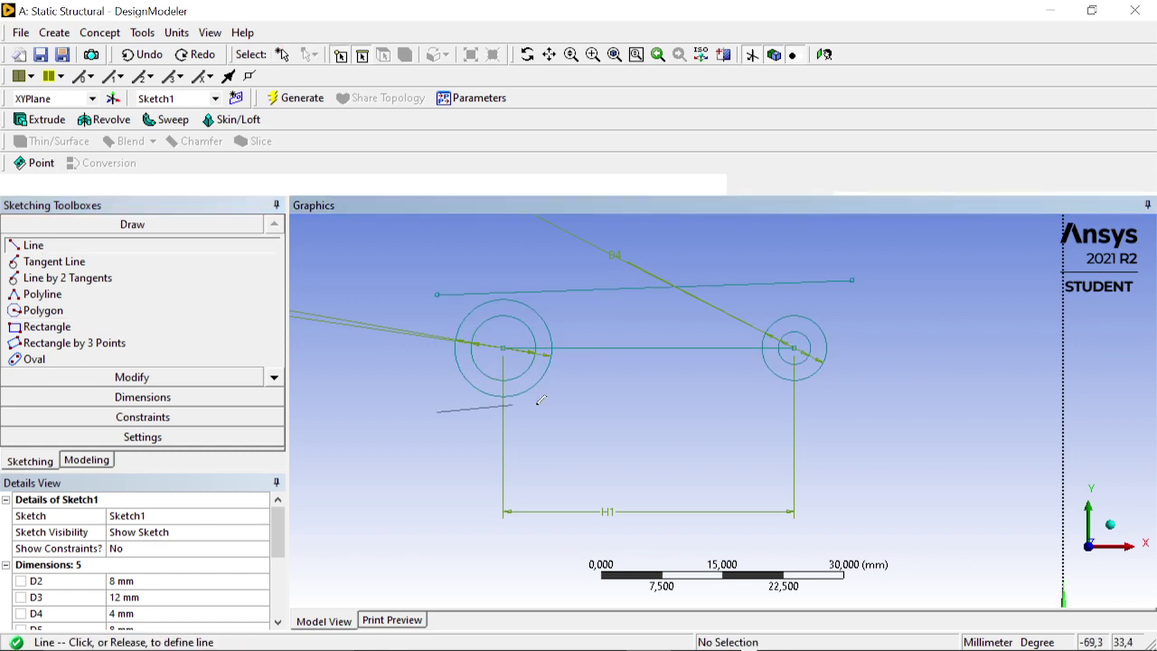
pyautogui.click(887, 460)
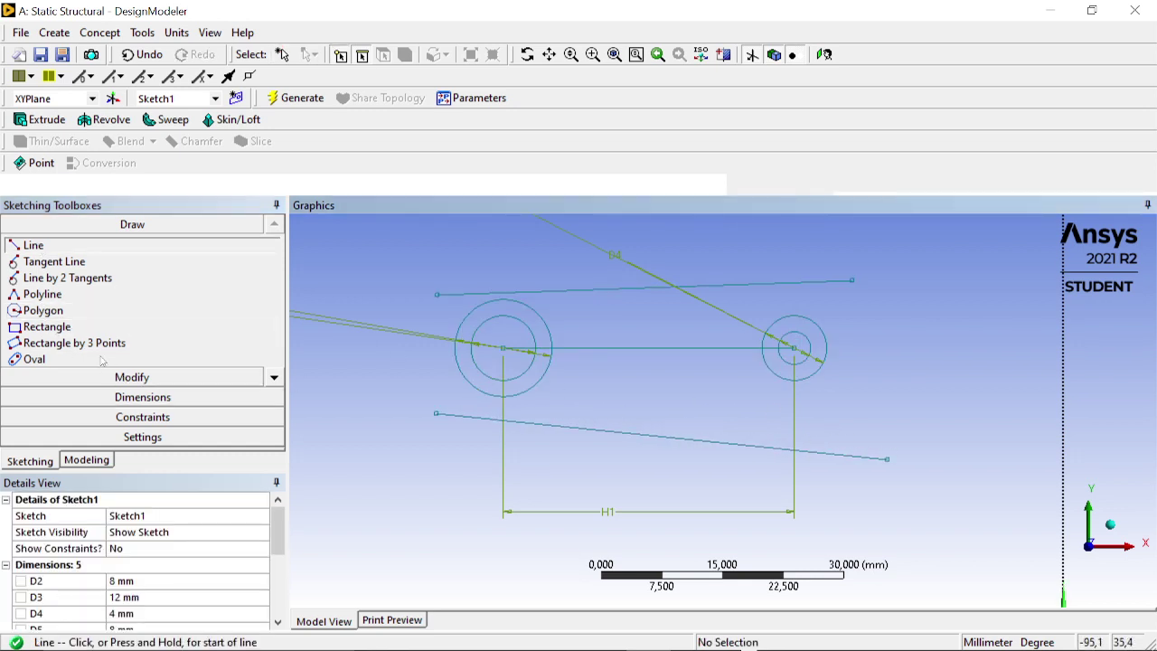
# Make the sloped lower line tangent to the outer circles at the left and right ends.
pyautogui.click(142, 417)
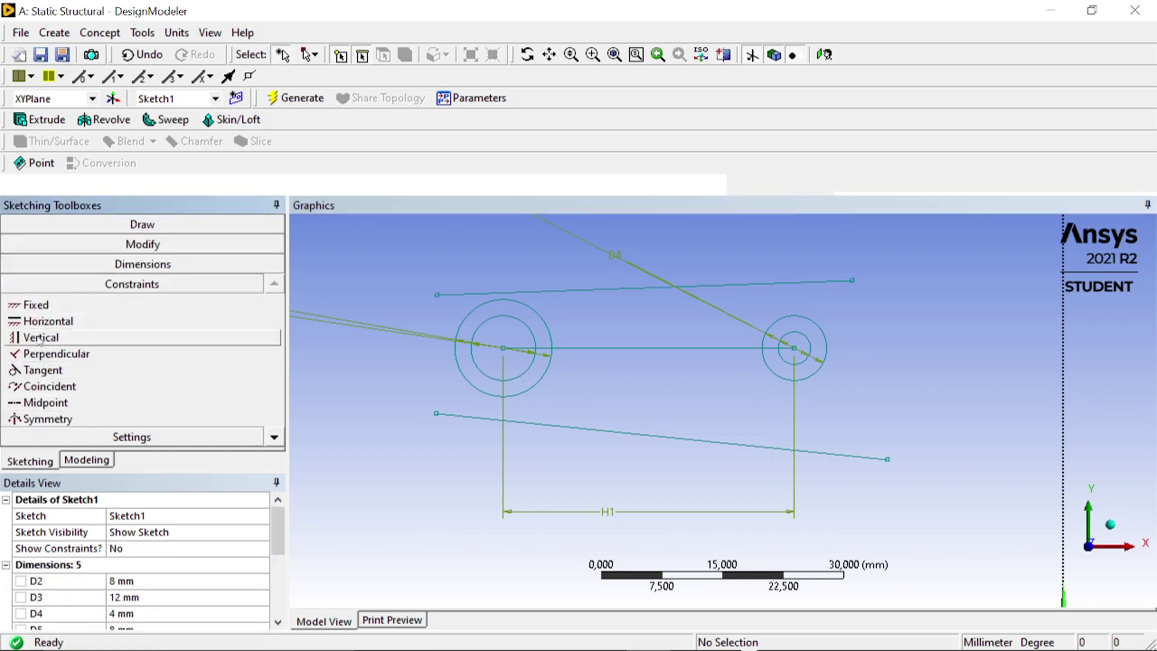
pyautogui.click(42, 370)
pyautogui.click(481, 421)
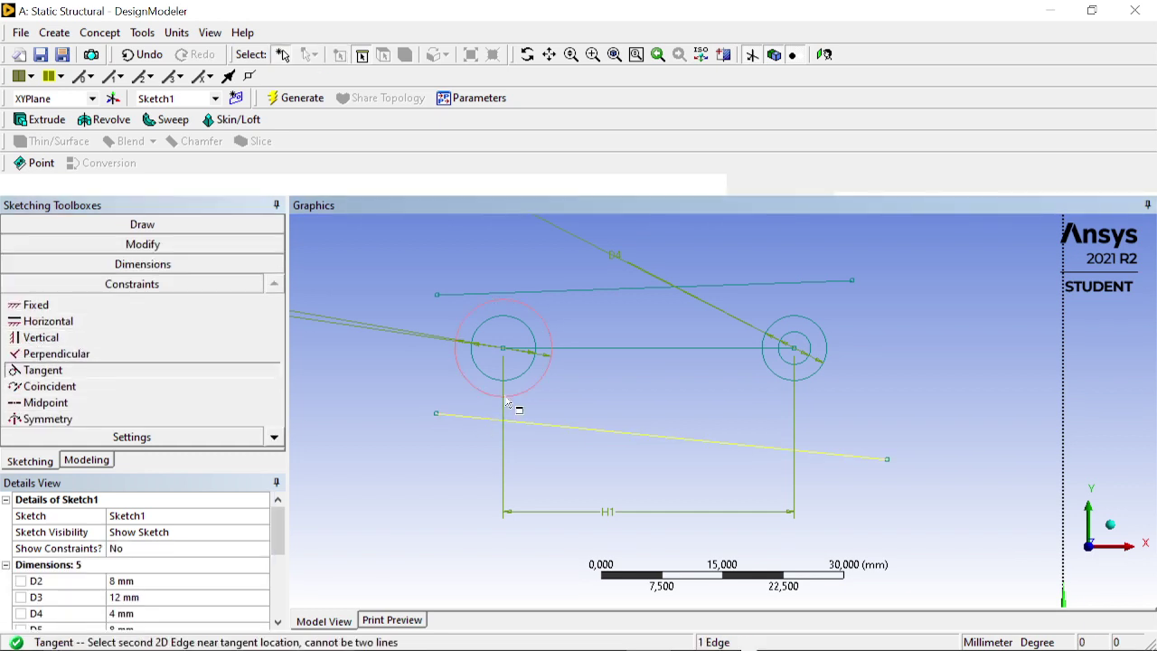
pyautogui.click(523, 399)
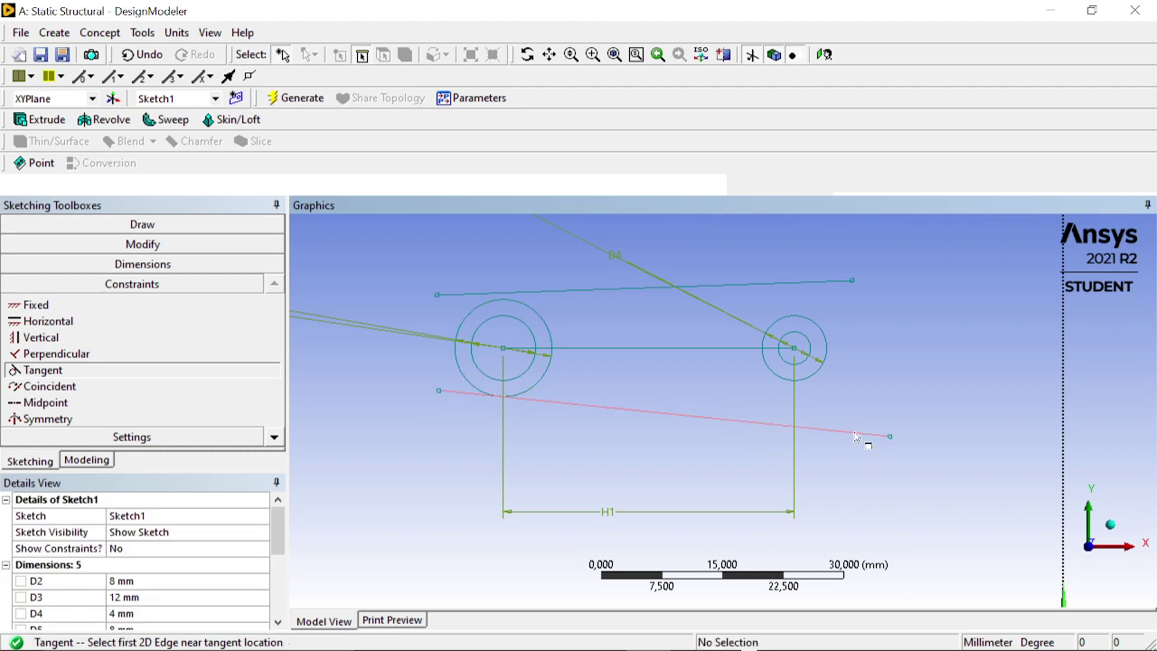
pyautogui.click(867, 440)
pyautogui.click(817, 375)
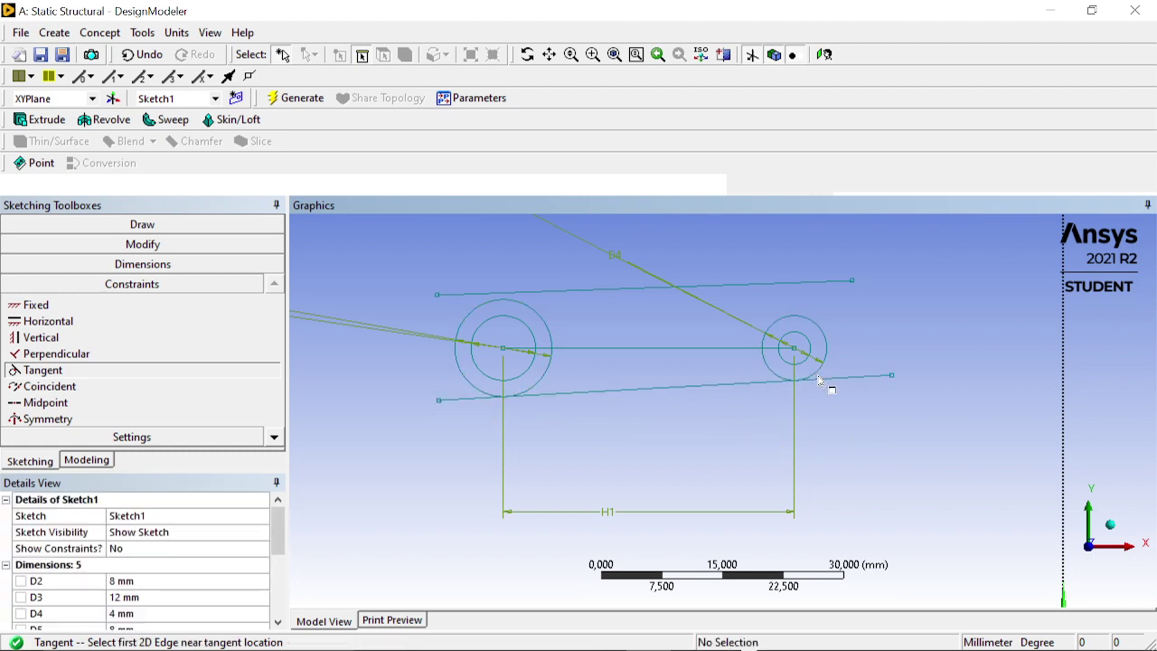
# Make the upper line tangent to the outer circles at the right and left ends.
pyautogui.click(821, 283)
pyautogui.click(822, 330)
pyautogui.click(507, 325)
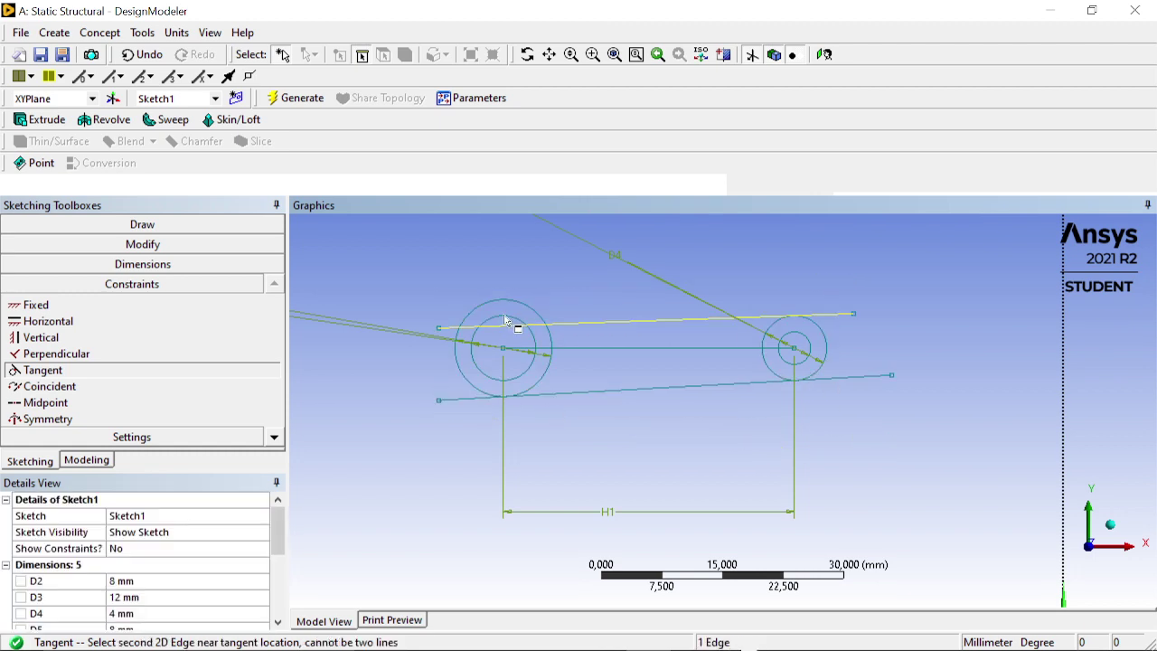
pyautogui.click(503, 309)
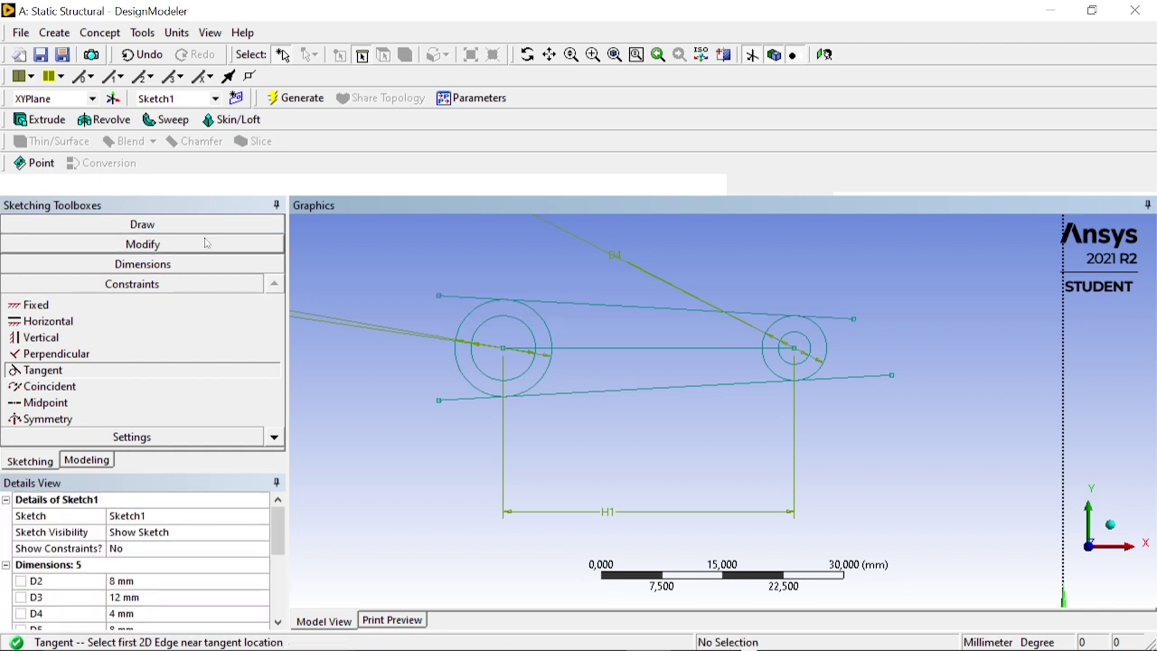
# Trim the four overhanging ends of the upper and lower lines back to their tangent points on the outer circles.
pyautogui.click(106, 246)
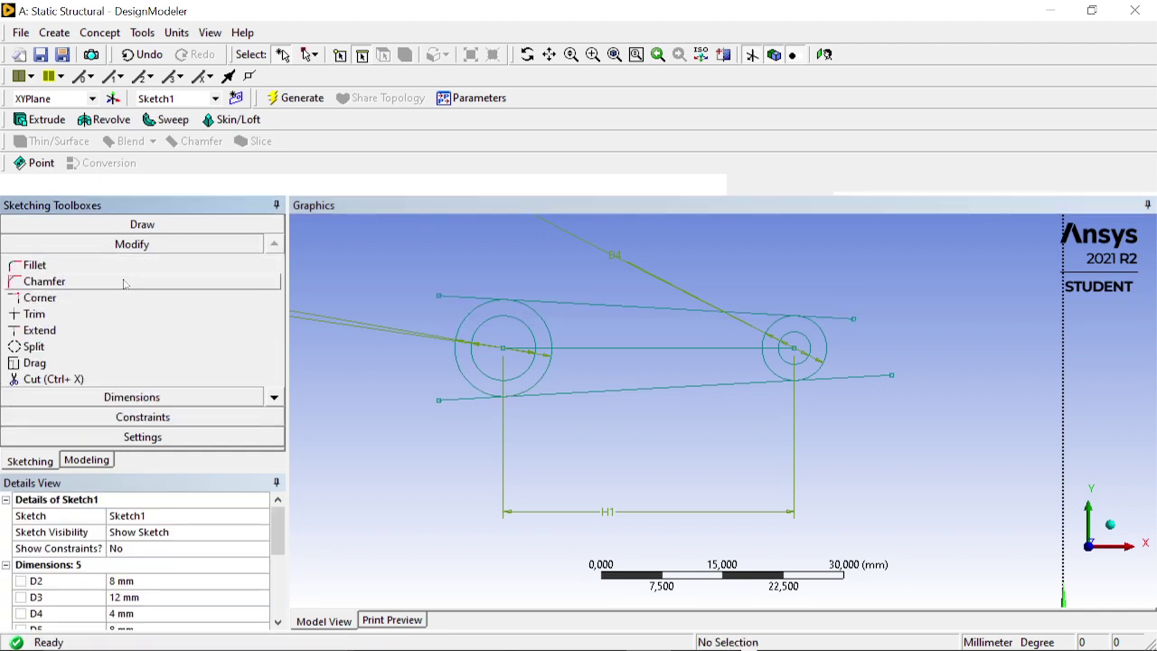
pyautogui.click(60, 313)
pyautogui.click(470, 298)
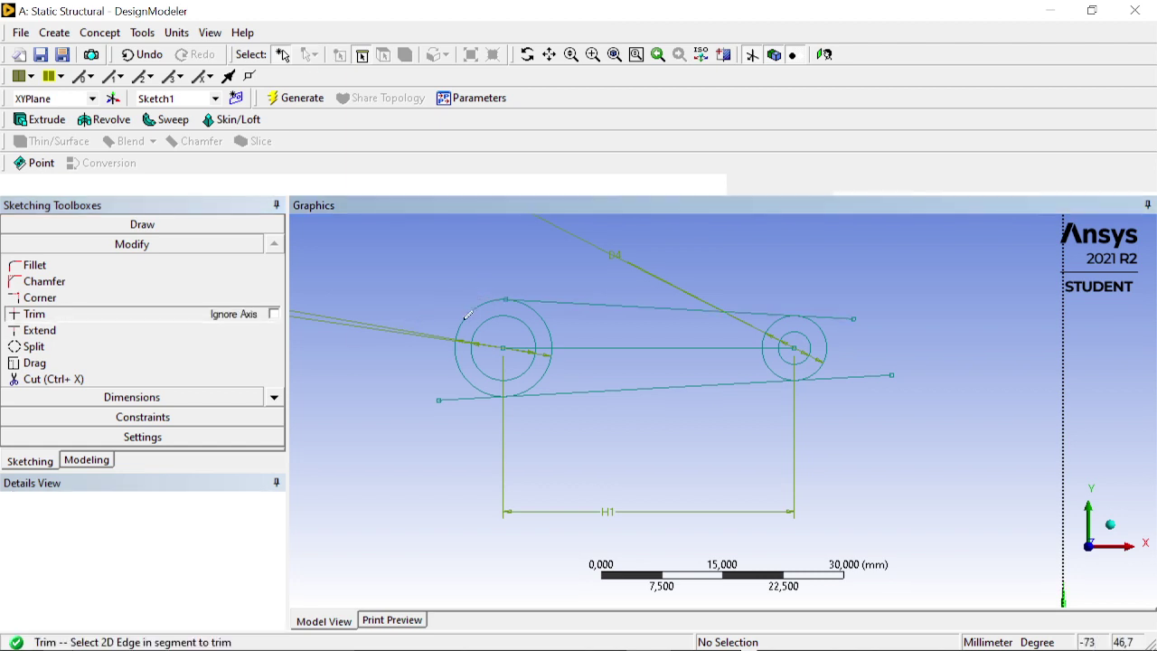
pyautogui.click(483, 399)
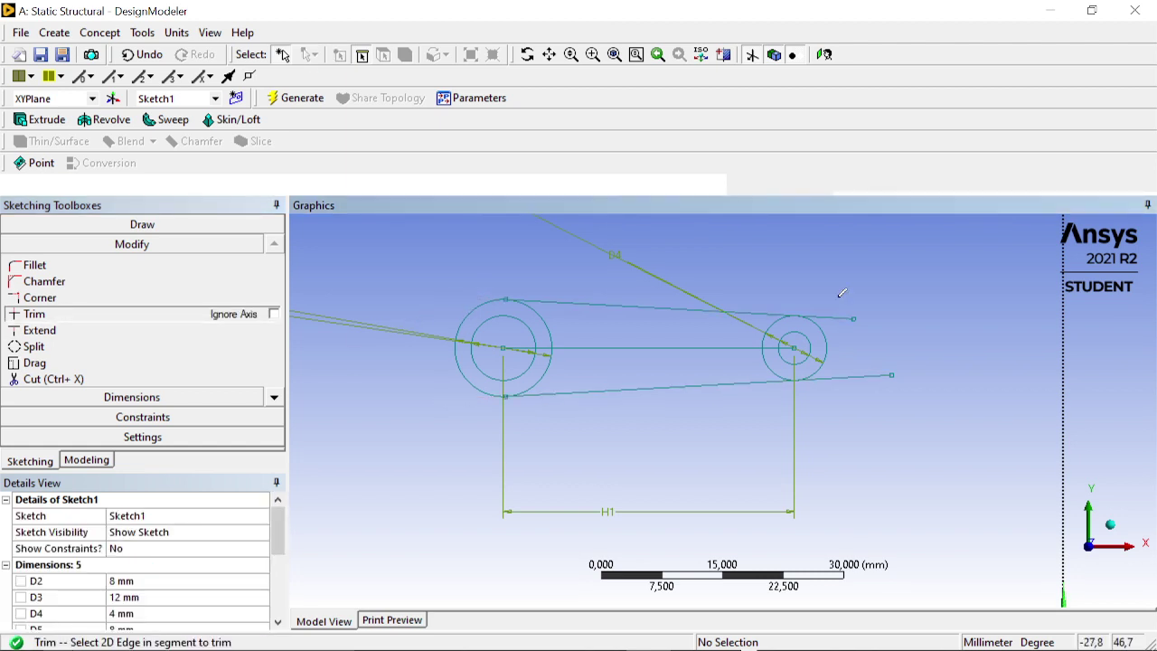
pyautogui.click(843, 316)
pyautogui.click(854, 372)
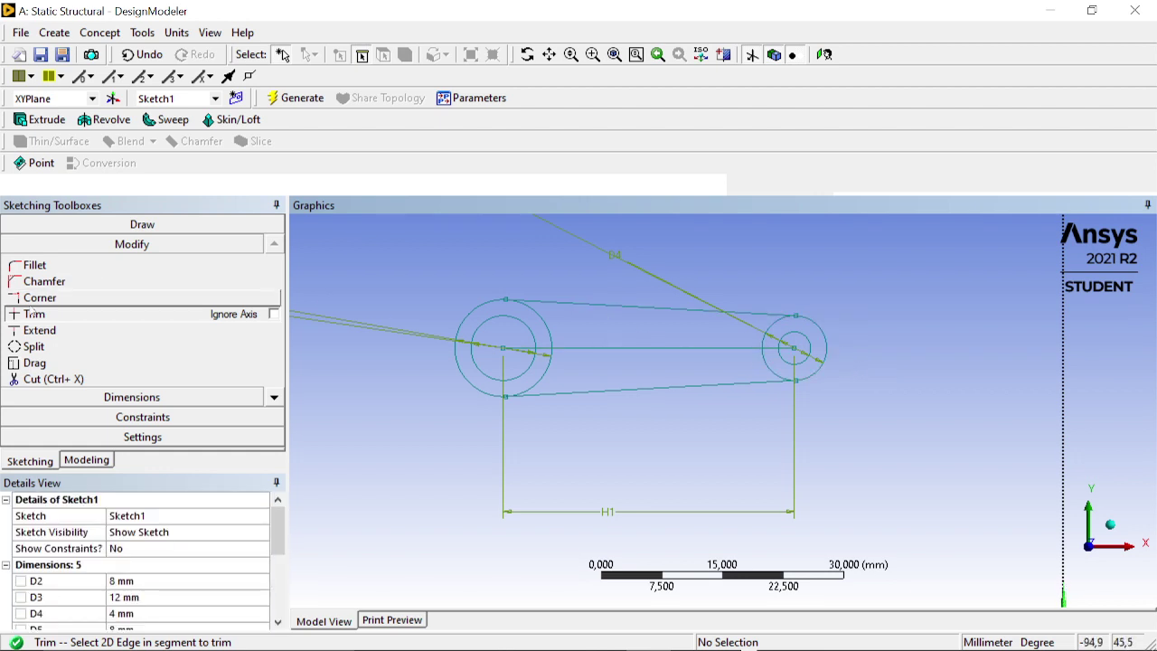
# Sketch a narrow horizontal rectangle straddling the centre line between the two circle pairs, without auto-fillet.
pyautogui.click(159, 227)
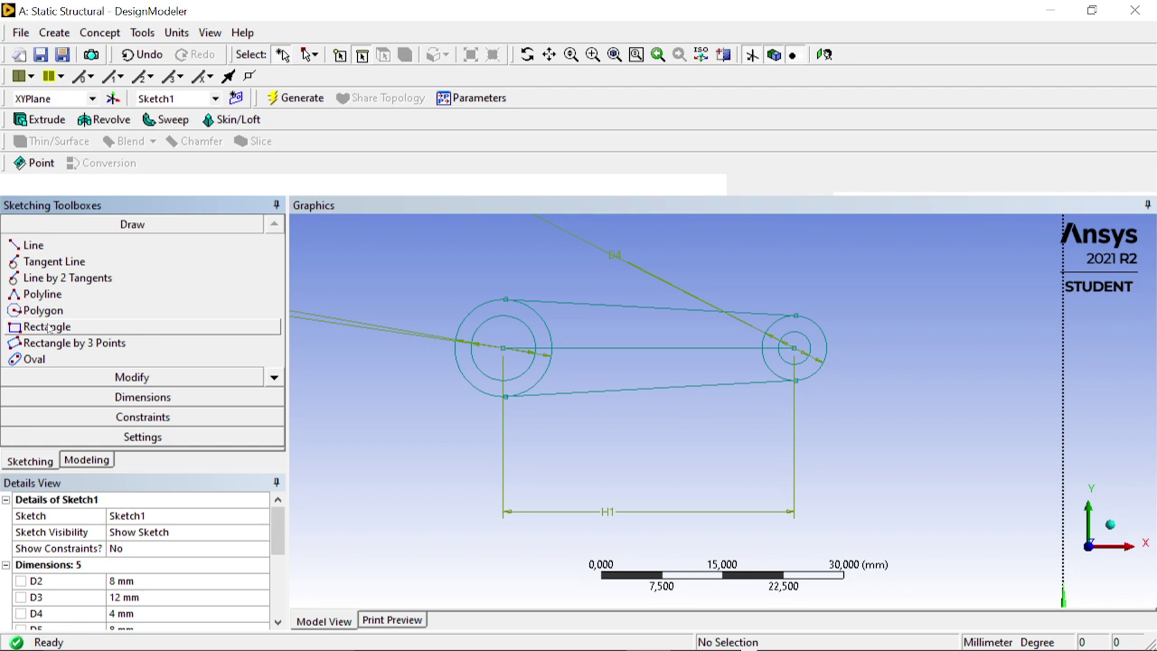
pyautogui.click(51, 329)
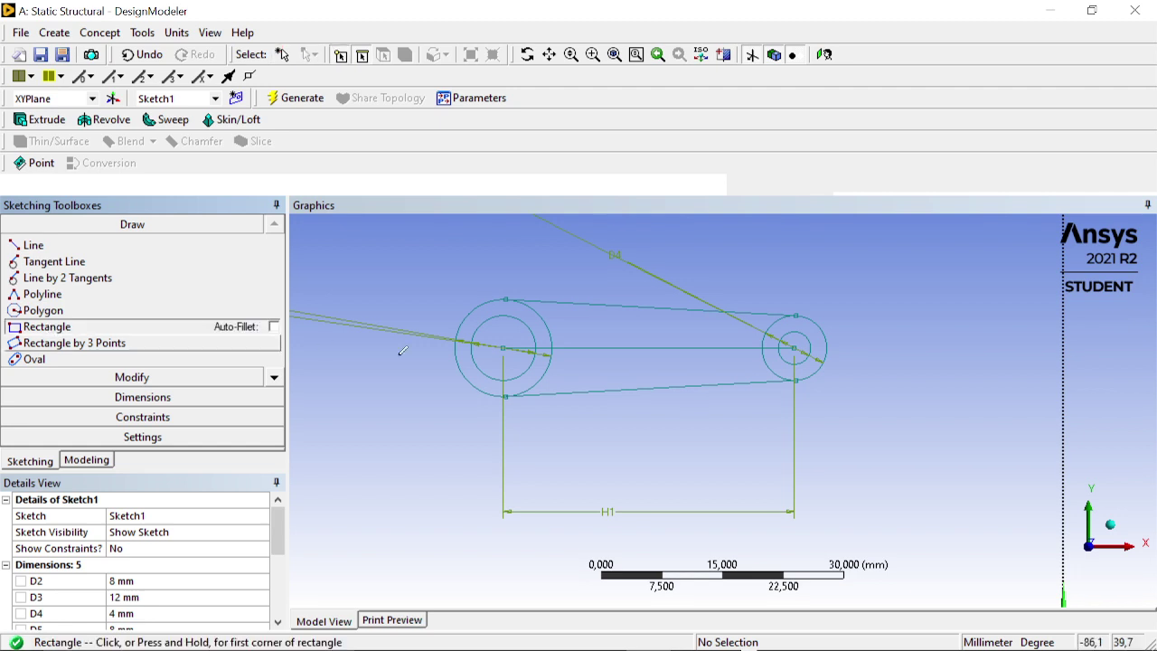
pyautogui.click(600, 333)
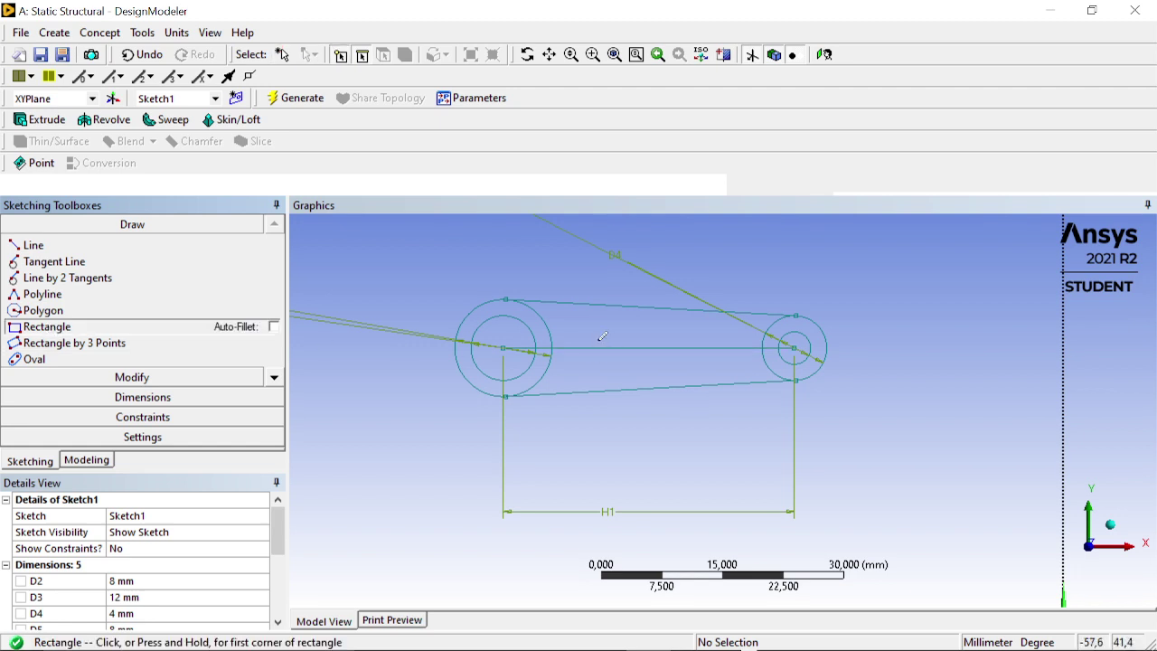
pyautogui.click(731, 356)
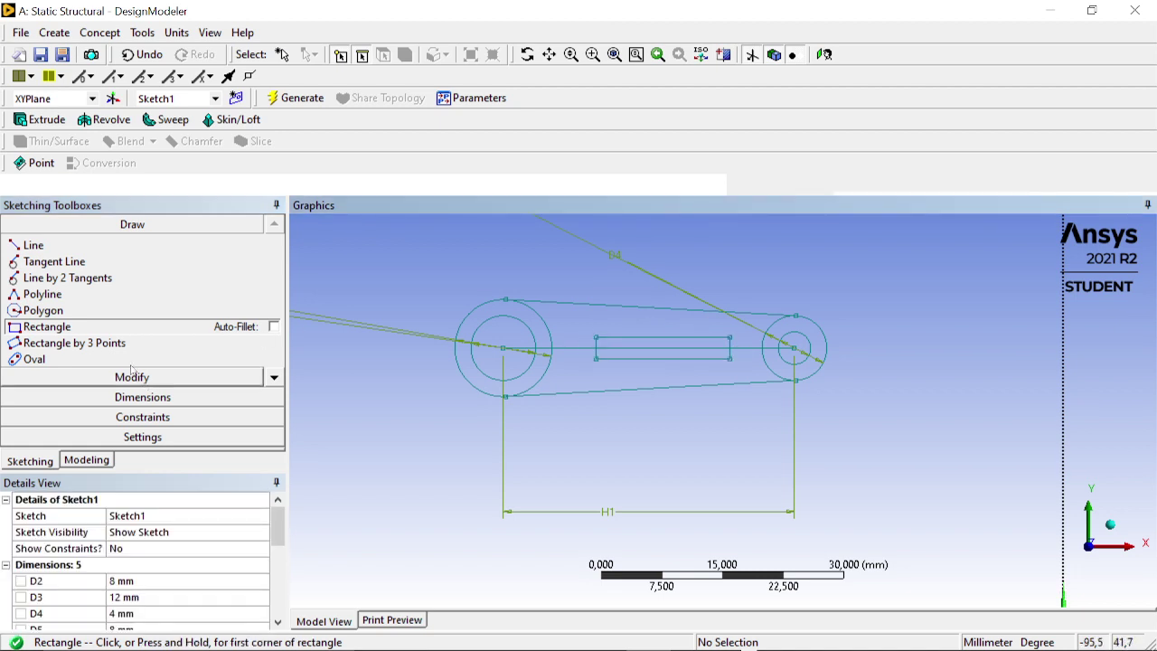
# Add horizontal dimensions between each end of the central rectangle and the neighbouring outer circle.
pyautogui.click(142, 397)
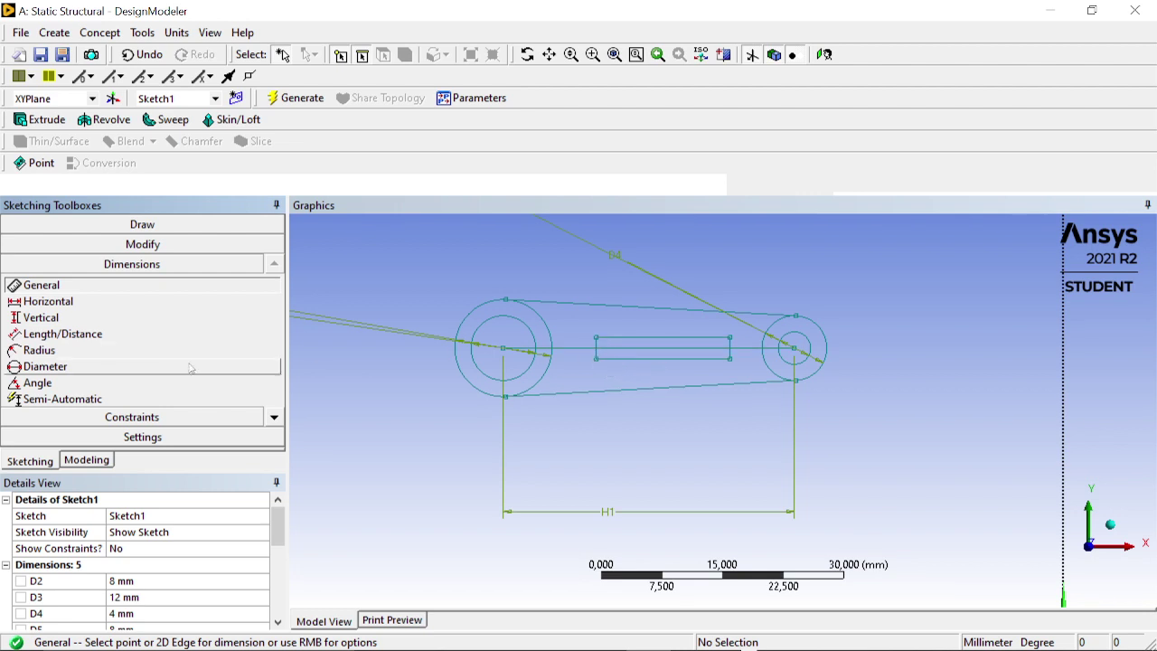
pyautogui.click(51, 334)
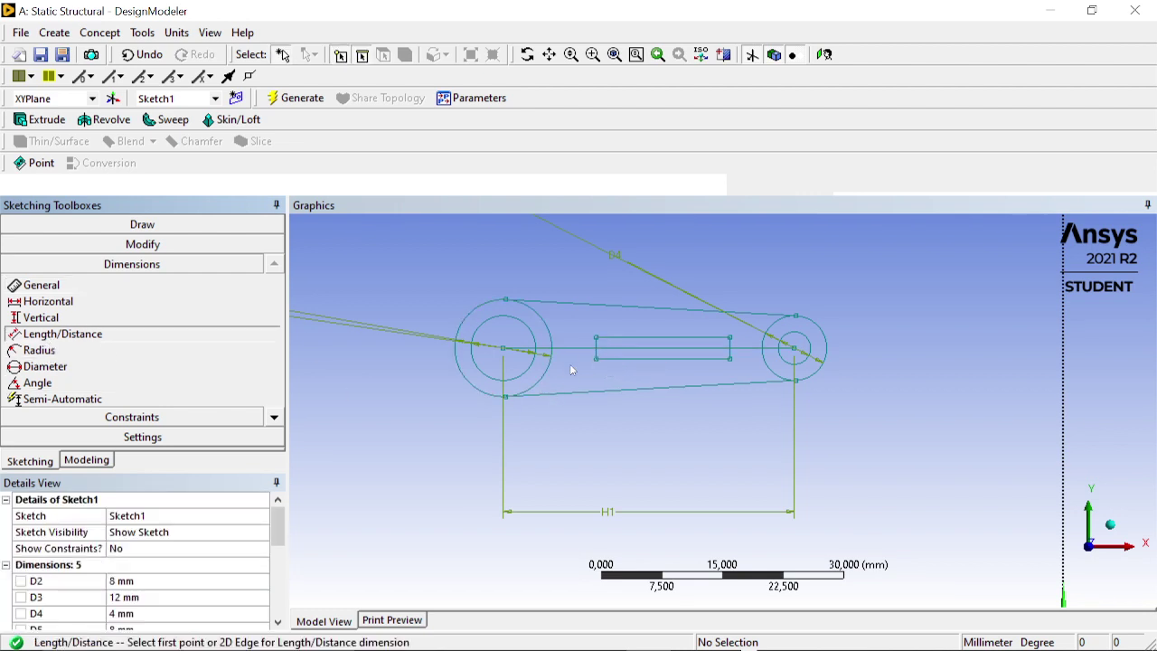
pyautogui.click(90, 301)
pyautogui.scroll(4, 599, 358)
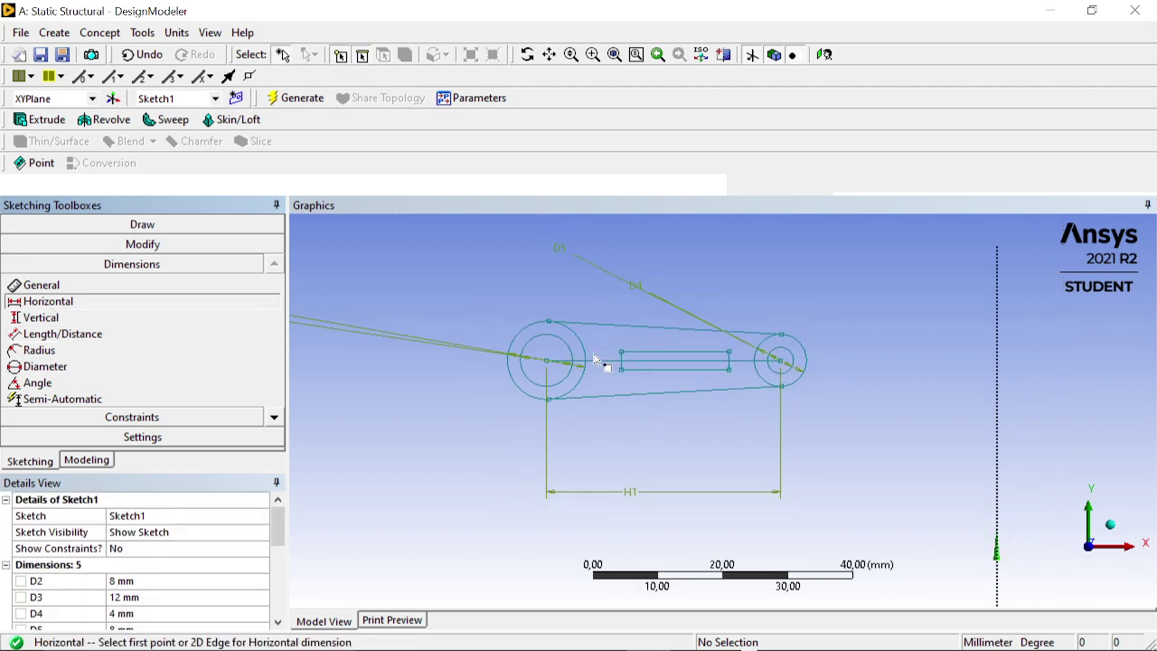
pyautogui.click(512, 315)
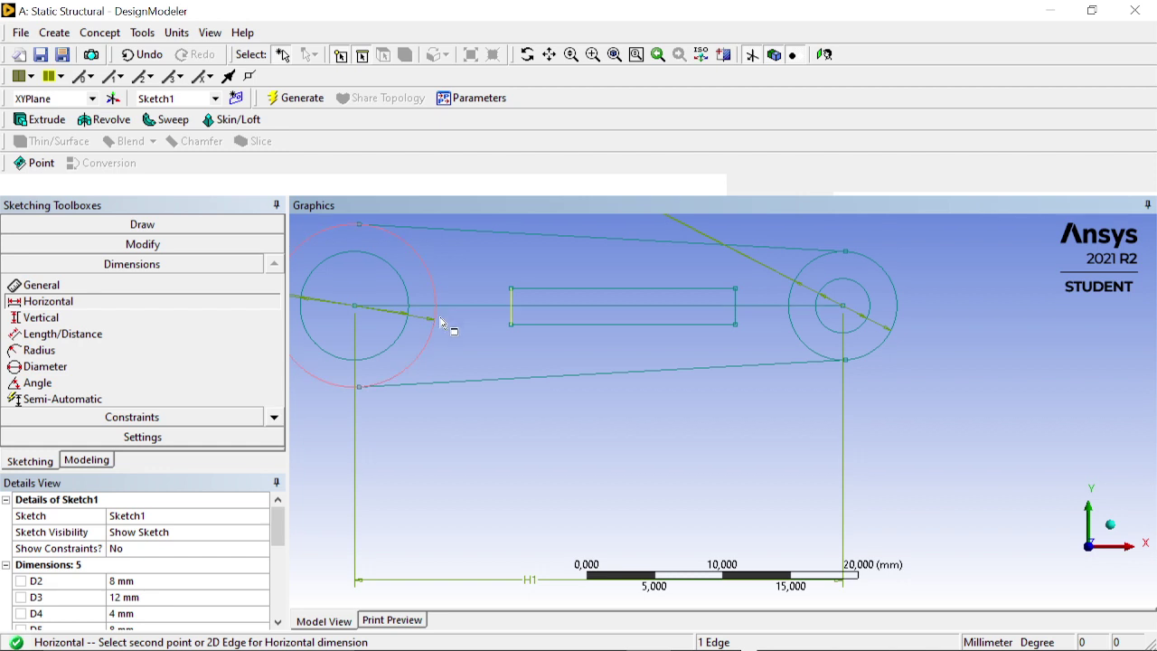
pyautogui.click(441, 322)
pyautogui.click(466, 357)
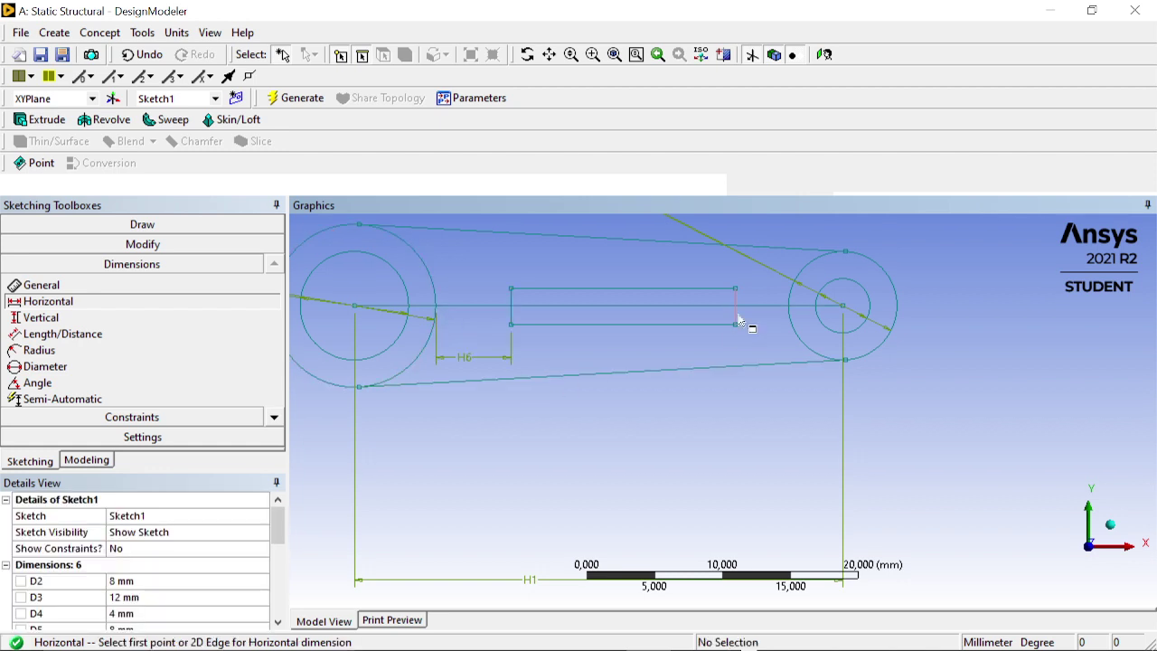
pyautogui.click(788, 330)
pyautogui.click(762, 410)
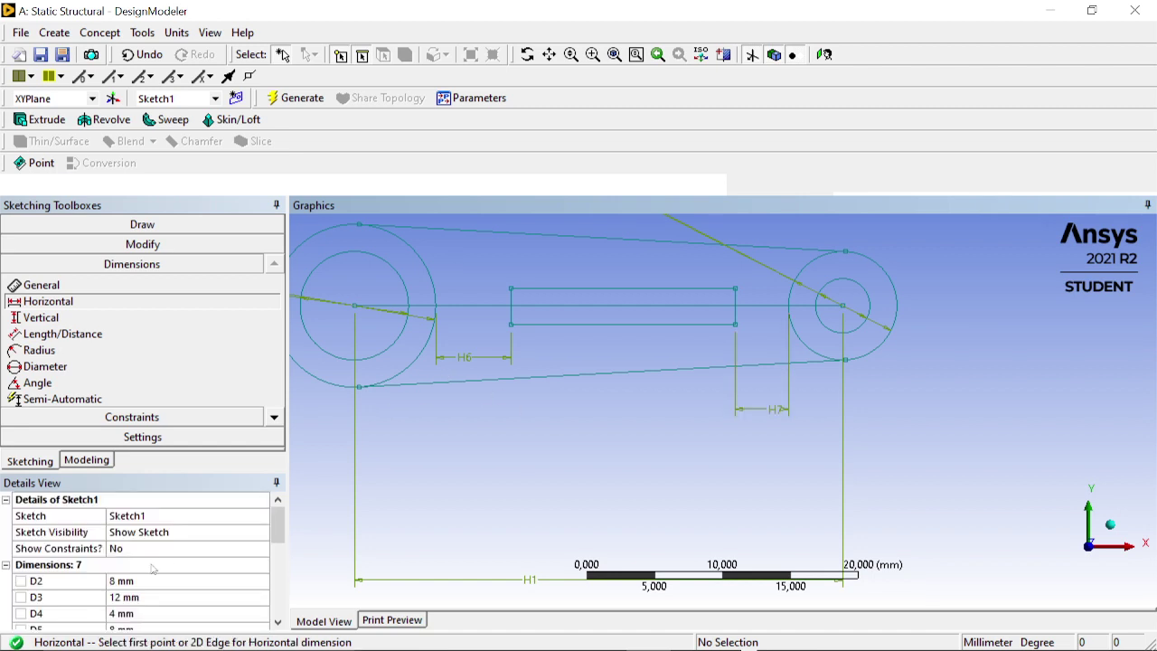
# Set both horizontal gaps between the rectangle's ends and the outer circles to 4 mm.
pyautogui.scroll(-2, 127, 589)
pyautogui.click(144, 547)
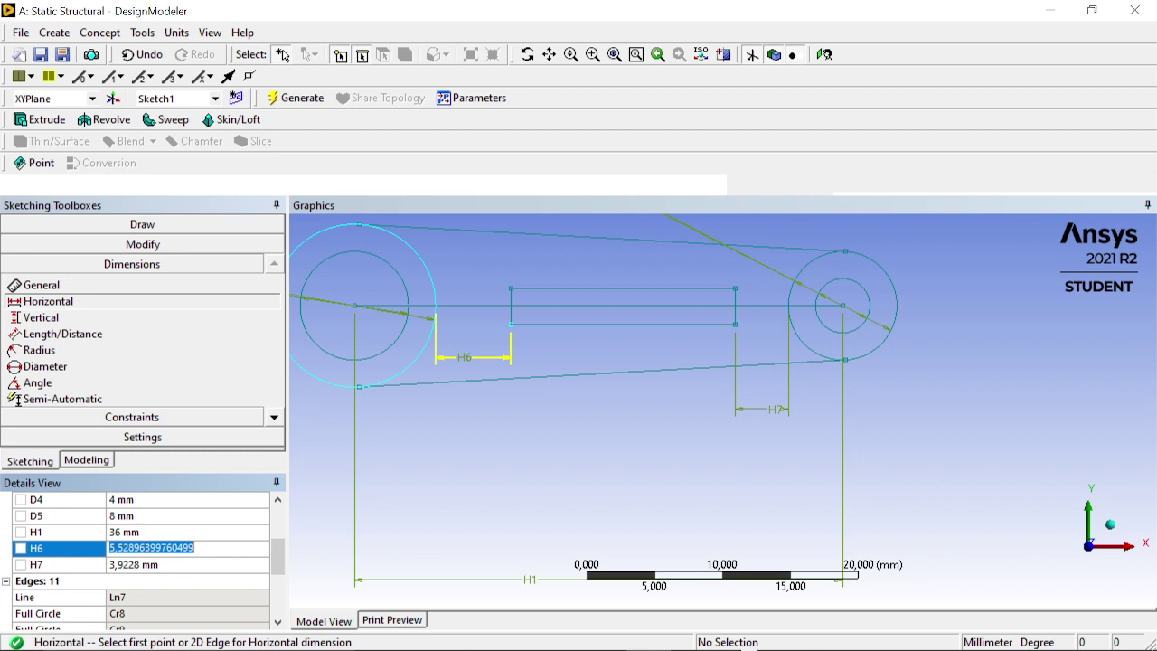
pyautogui.write('4')
pyautogui.press('Return')
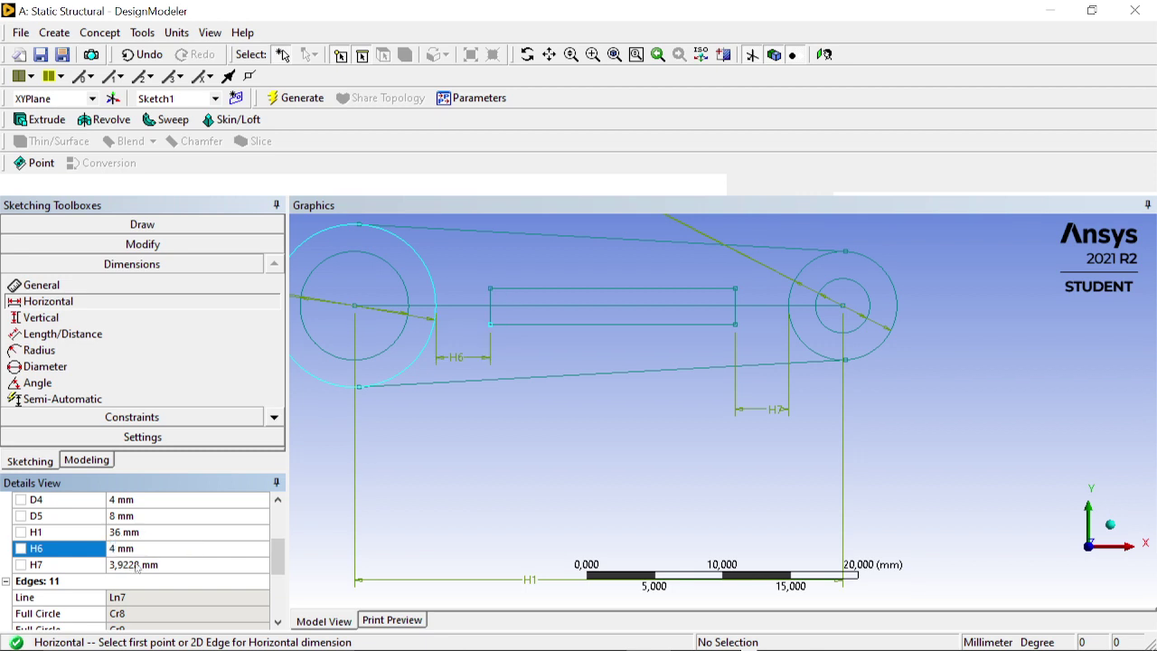
pyautogui.click(138, 564)
pyautogui.write('4')
pyautogui.press('Return')
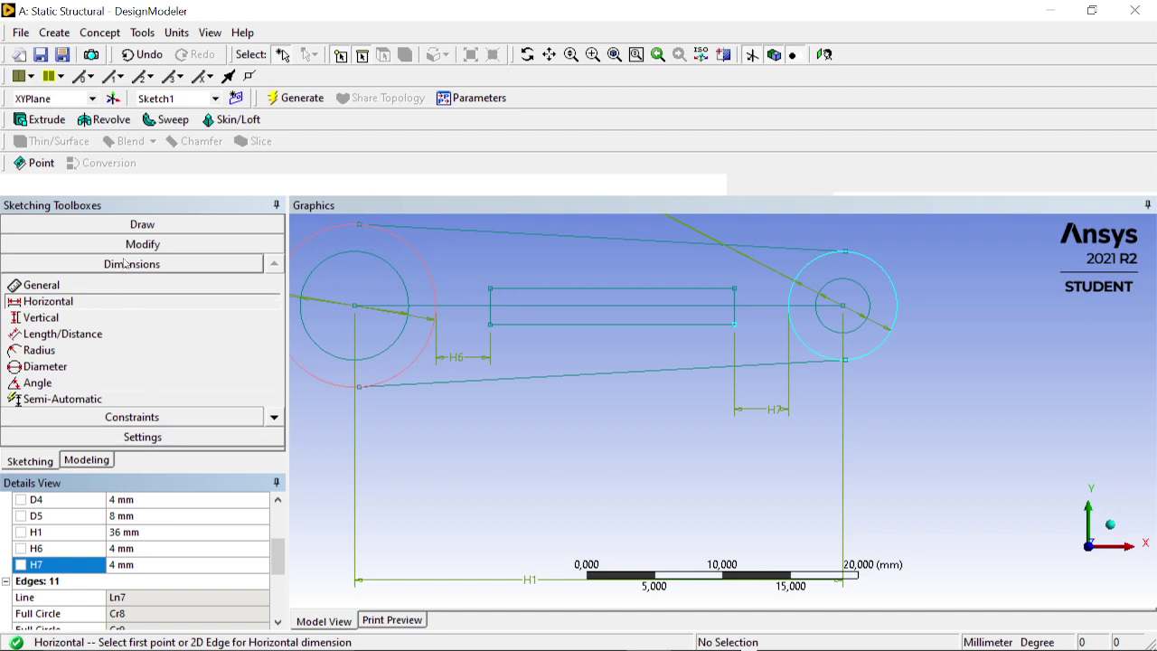
# Add length/distance dimensions from the centre line to the rectangle's upper edge and to its lower edge.
pyautogui.click(54, 333)
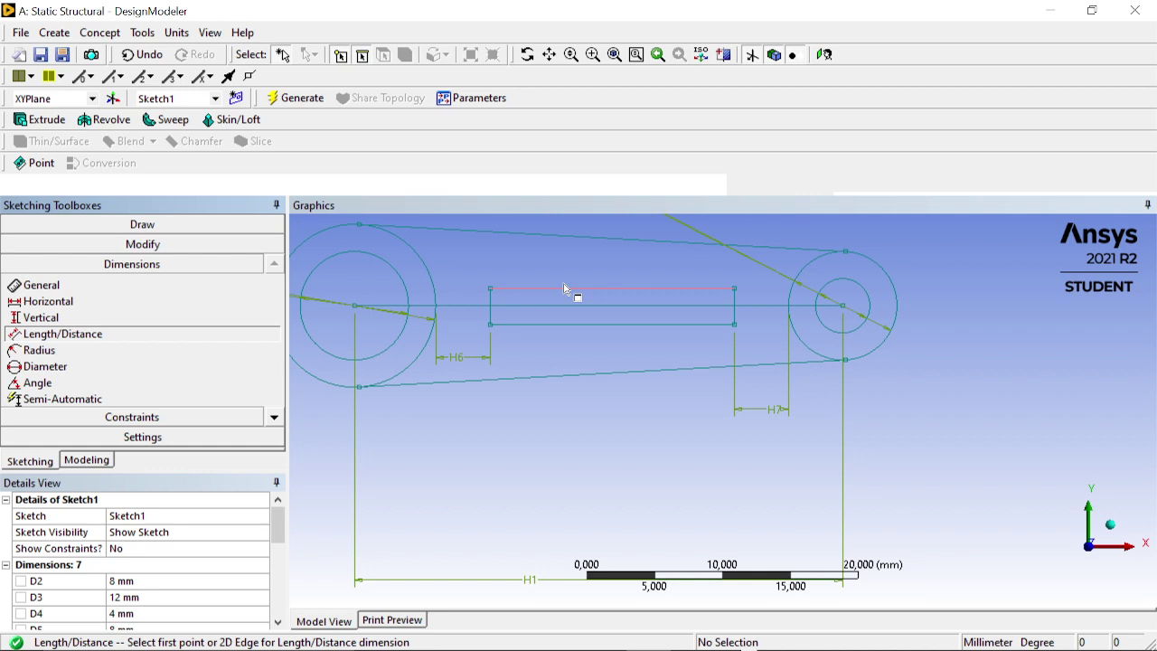
pyautogui.click(565, 289)
pyautogui.click(602, 307)
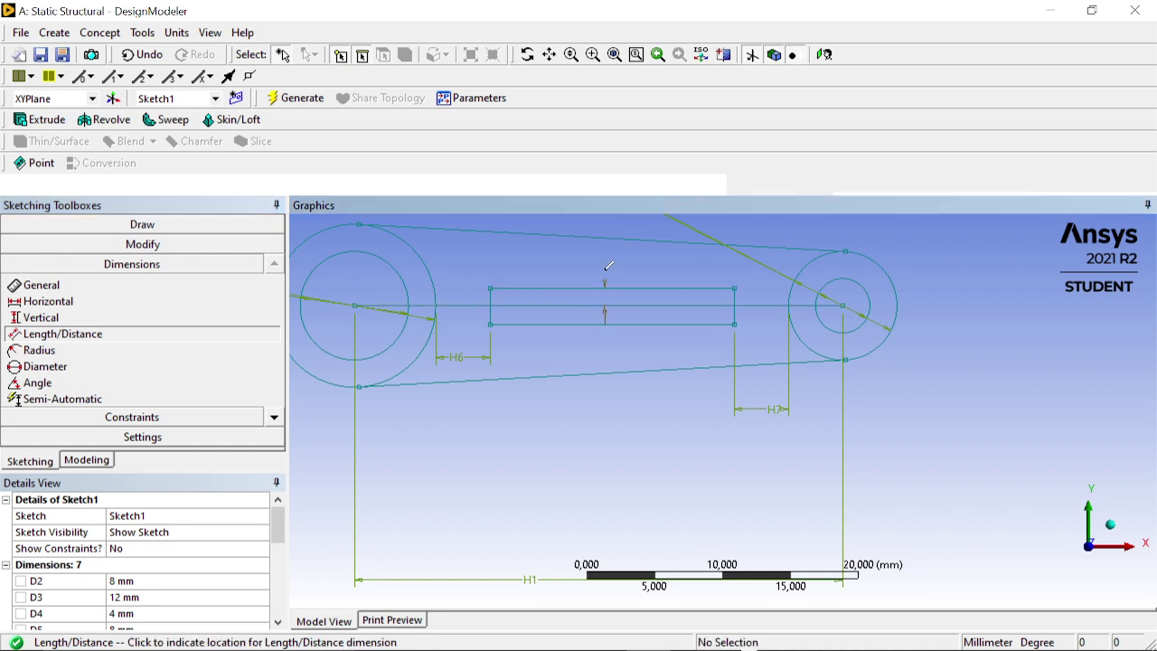
pyautogui.click(611, 267)
pyautogui.click(636, 308)
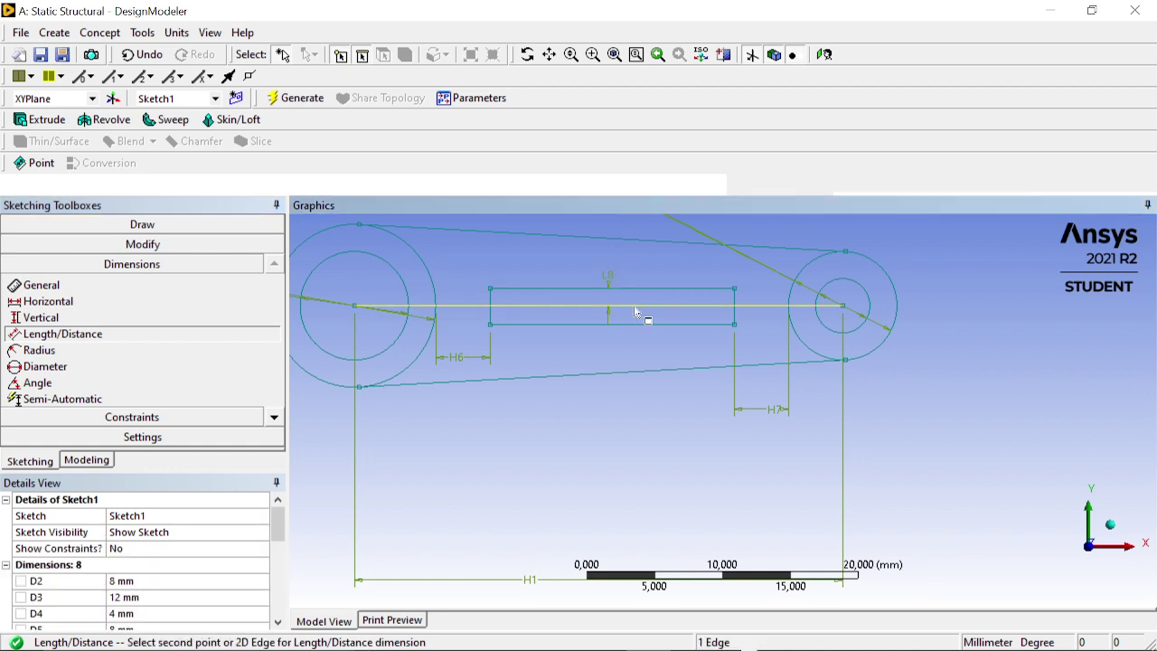
pyautogui.click(645, 324)
pyautogui.click(660, 336)
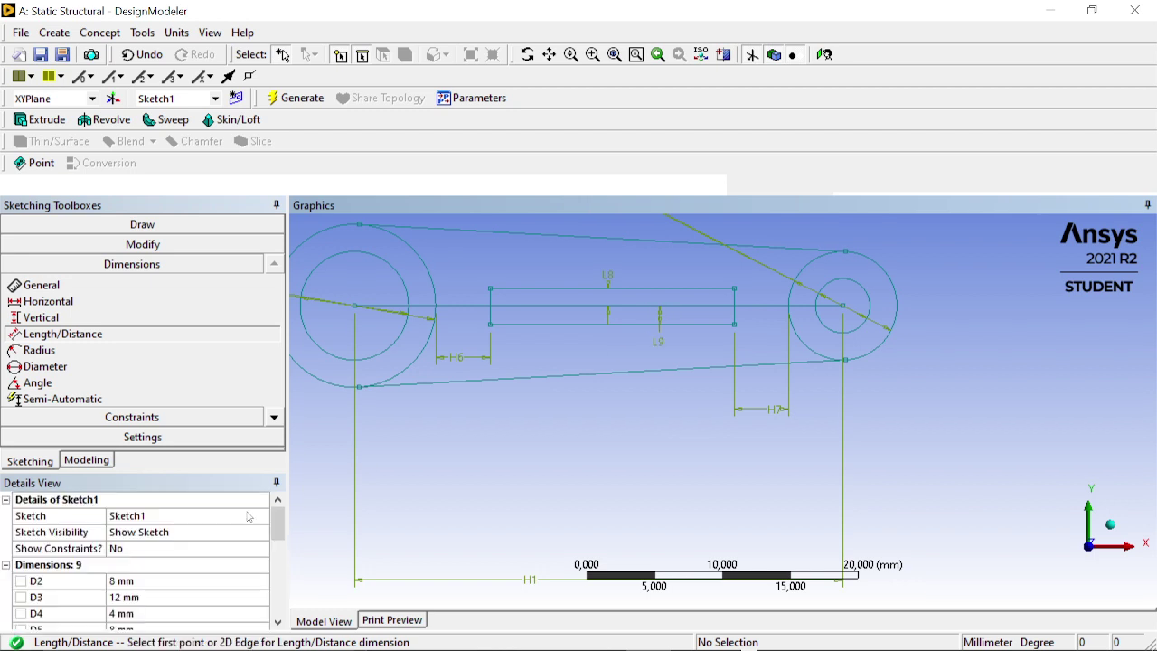
# Try to set the upper edge's distance from the centre line to 1.5 mm, accepting the proposed correction to 15.
pyautogui.scroll(-2, 134, 598)
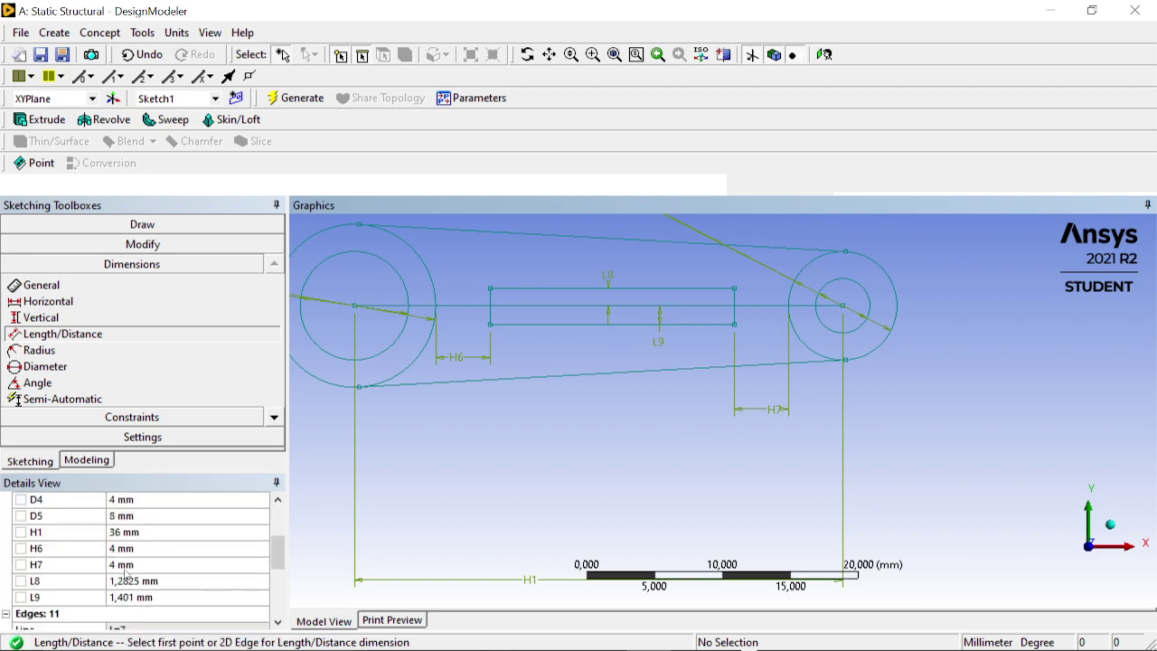
pyautogui.click(127, 580)
pyautogui.write('1')
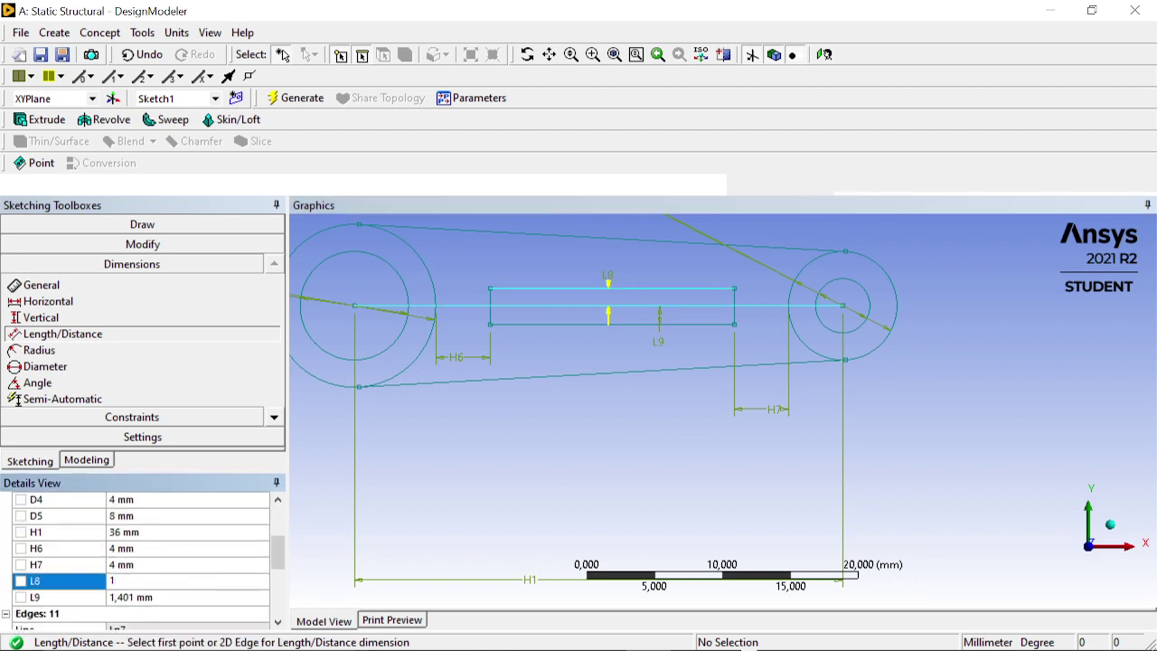
pyautogui.write('.5')
pyautogui.press('Return')
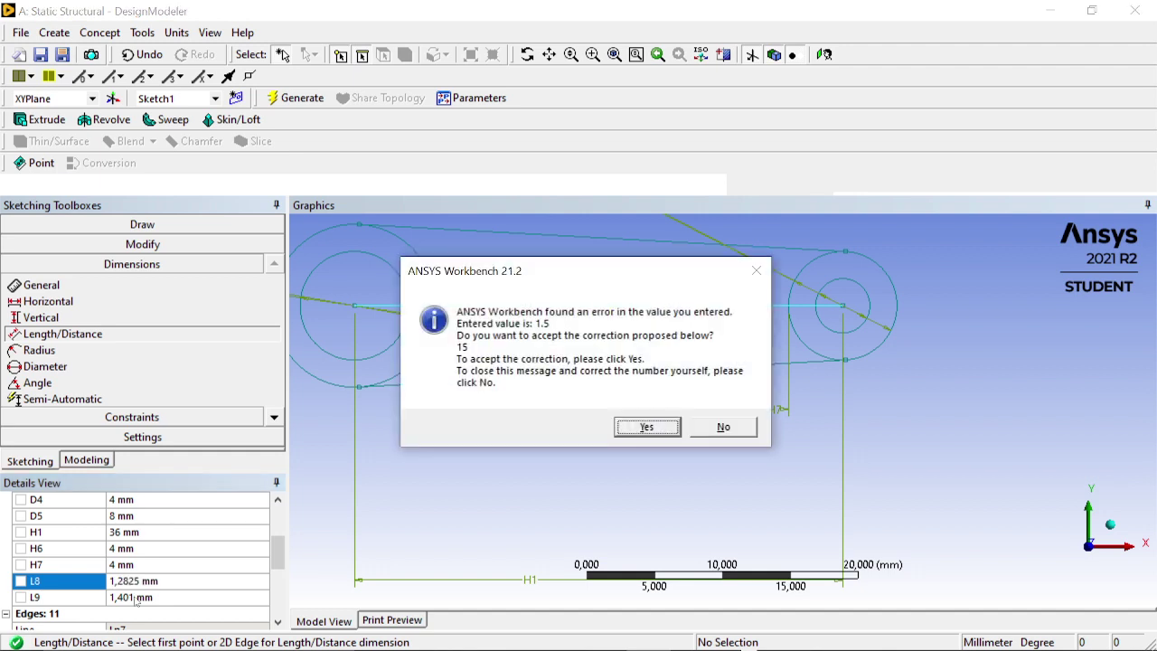
pyautogui.click(646, 427)
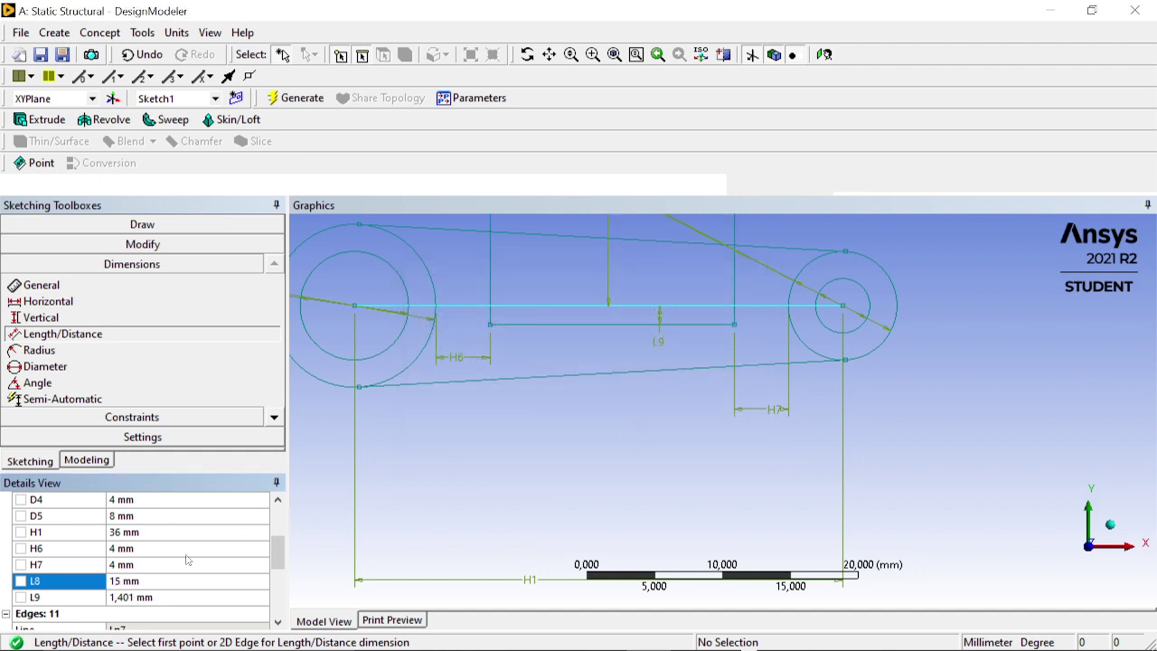
# Set the distances from the centre line to the rectangle's upper and lower edges to 1,5 mm each.
pyautogui.click(122, 580)
pyautogui.write('1,5')
pyautogui.press('Return')
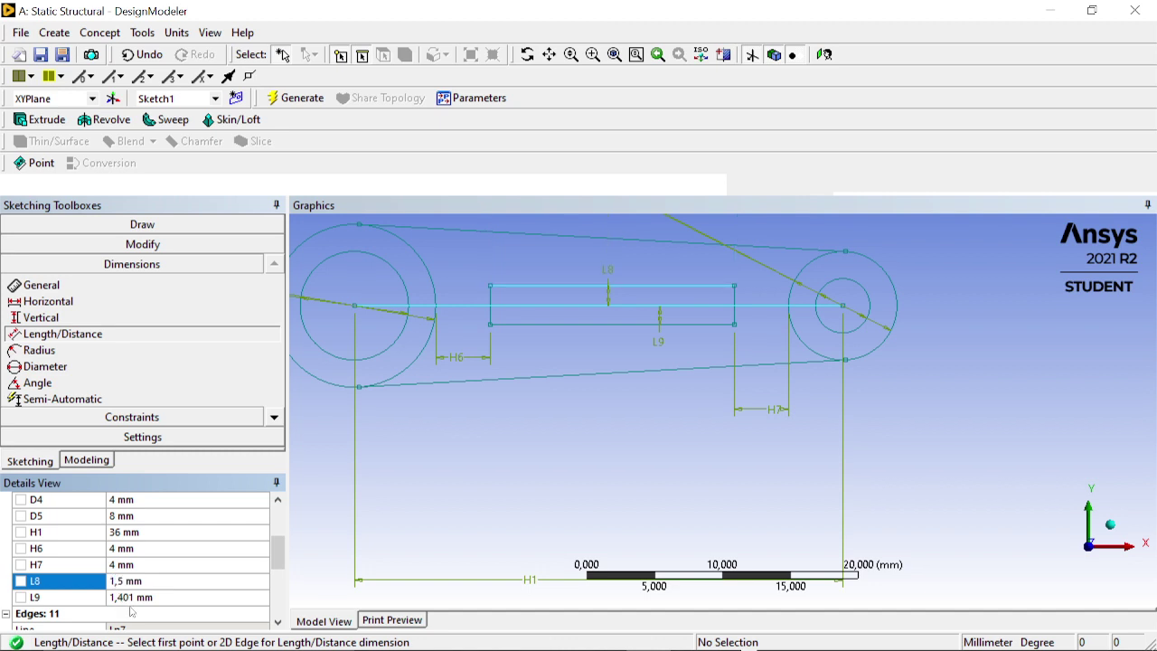
pyautogui.click(131, 598)
pyautogui.write('1,5')
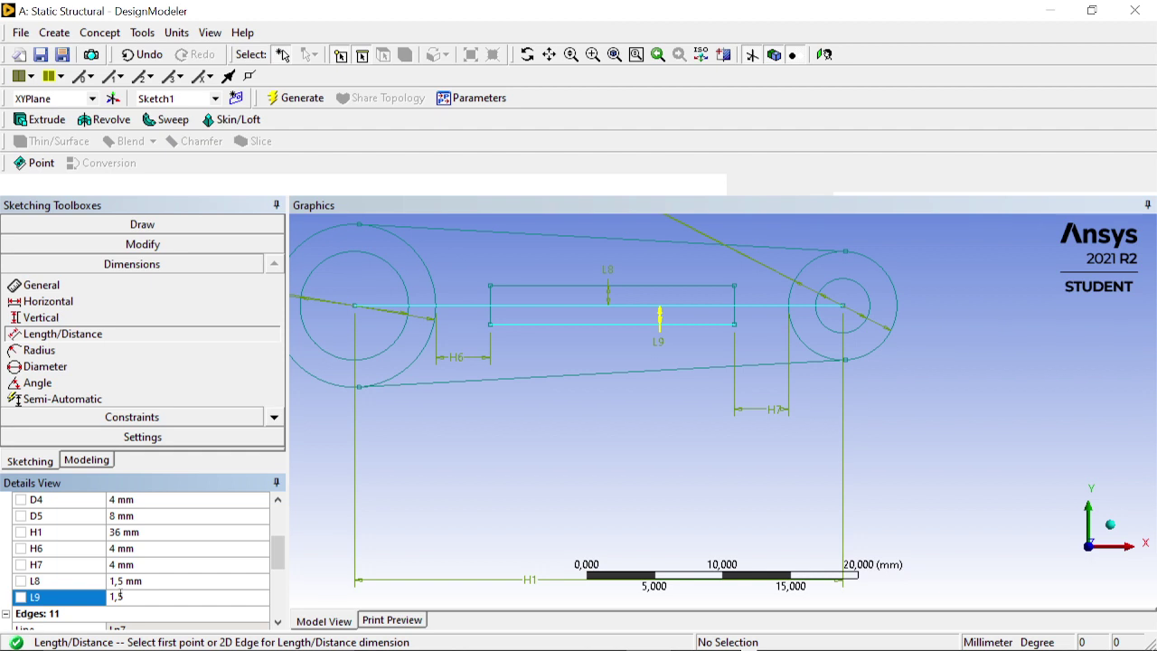
pyautogui.write('5')
pyautogui.press('BackSpace')
pyautogui.press('Return')
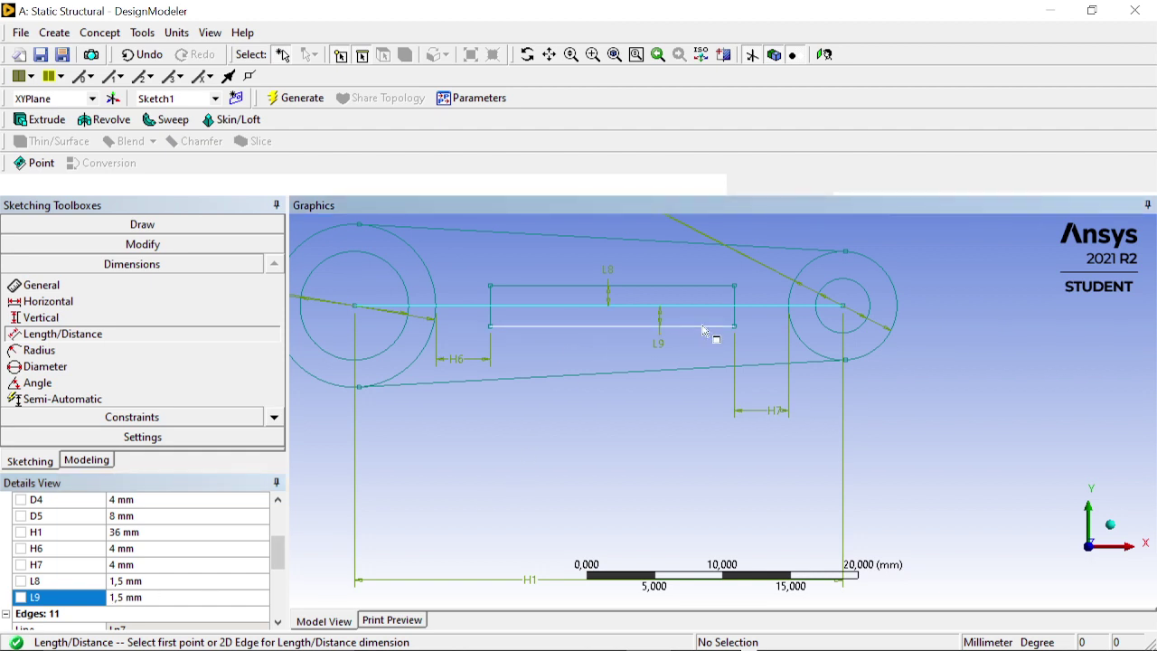
# Draw a circle about 5 mm in diameter below the link, near its larger end.
pyautogui.click(137, 225)
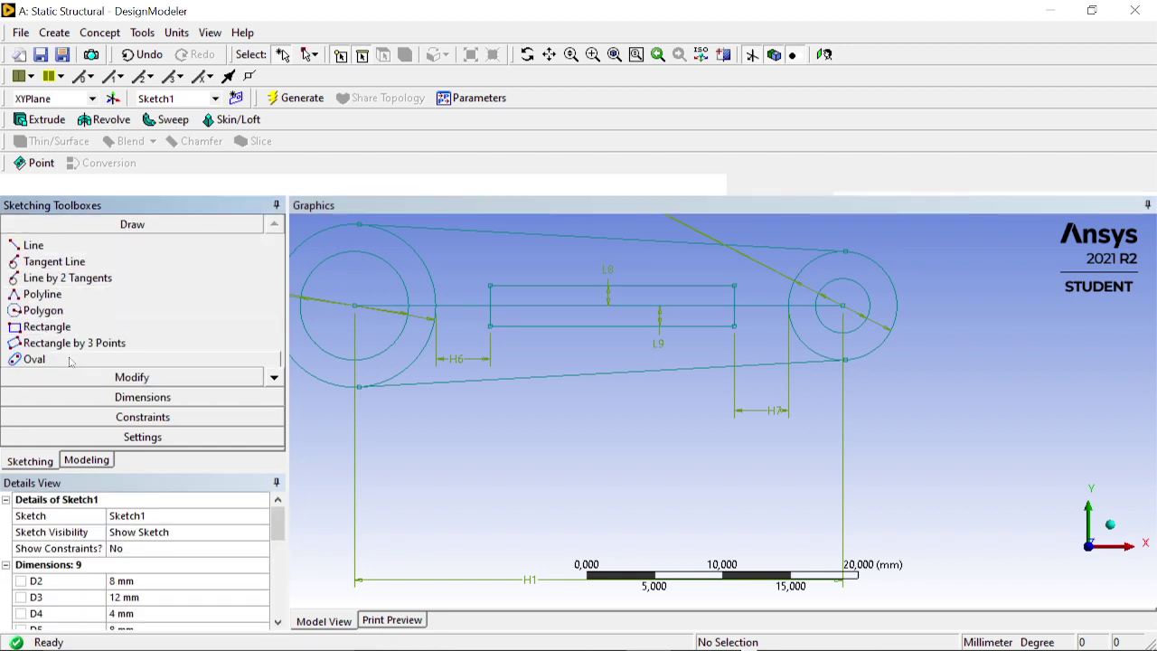
pyautogui.click(274, 377)
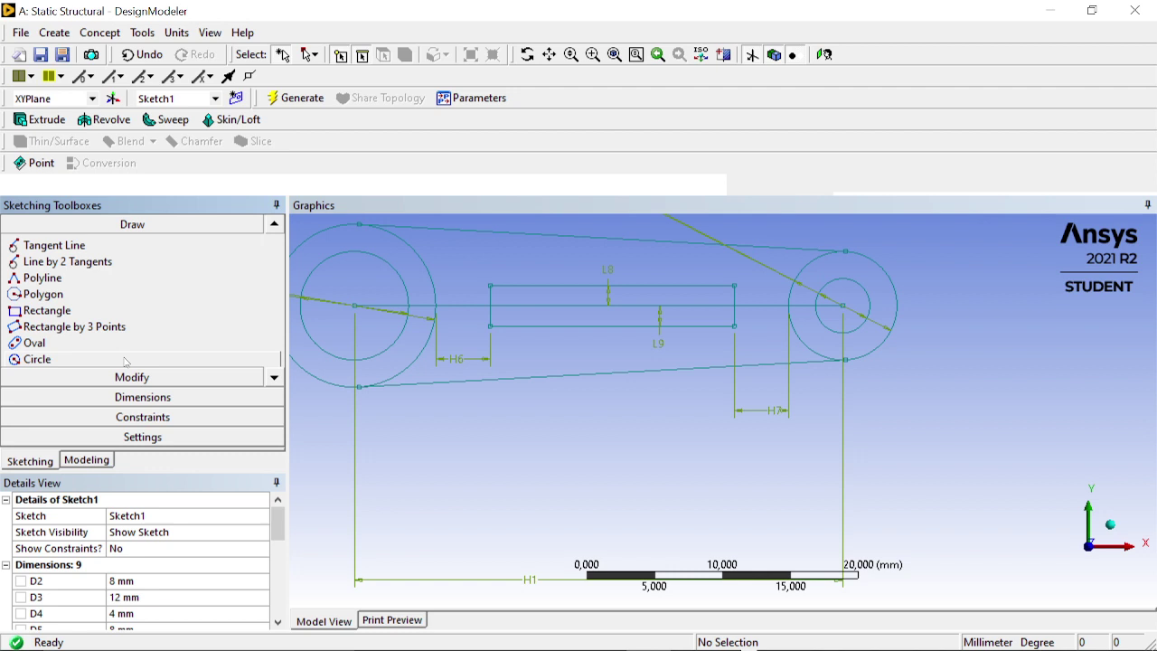
pyautogui.click(63, 359)
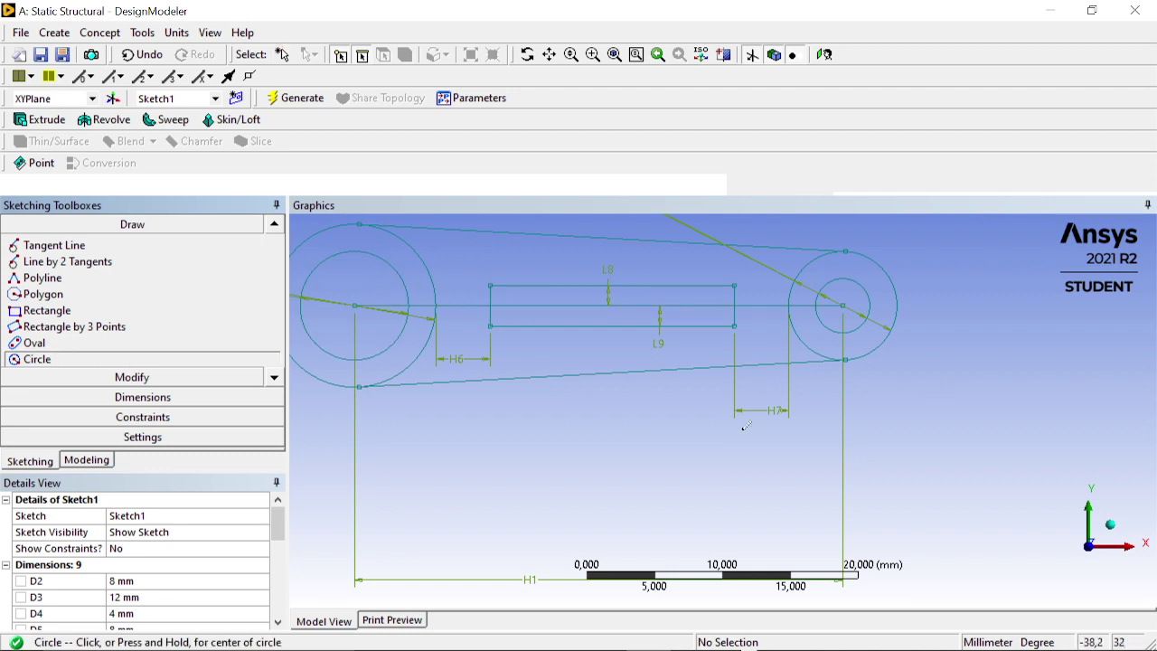
pyautogui.click(453, 440)
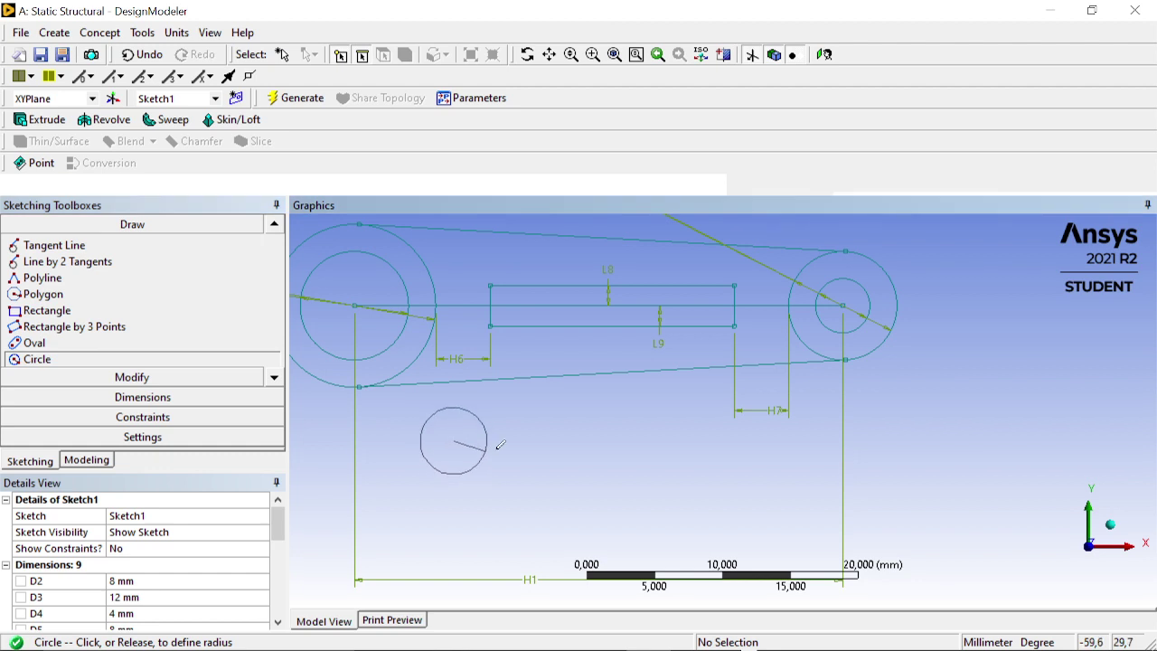
pyautogui.click(488, 447)
pyautogui.click(602, 441)
pyautogui.click(605, 440)
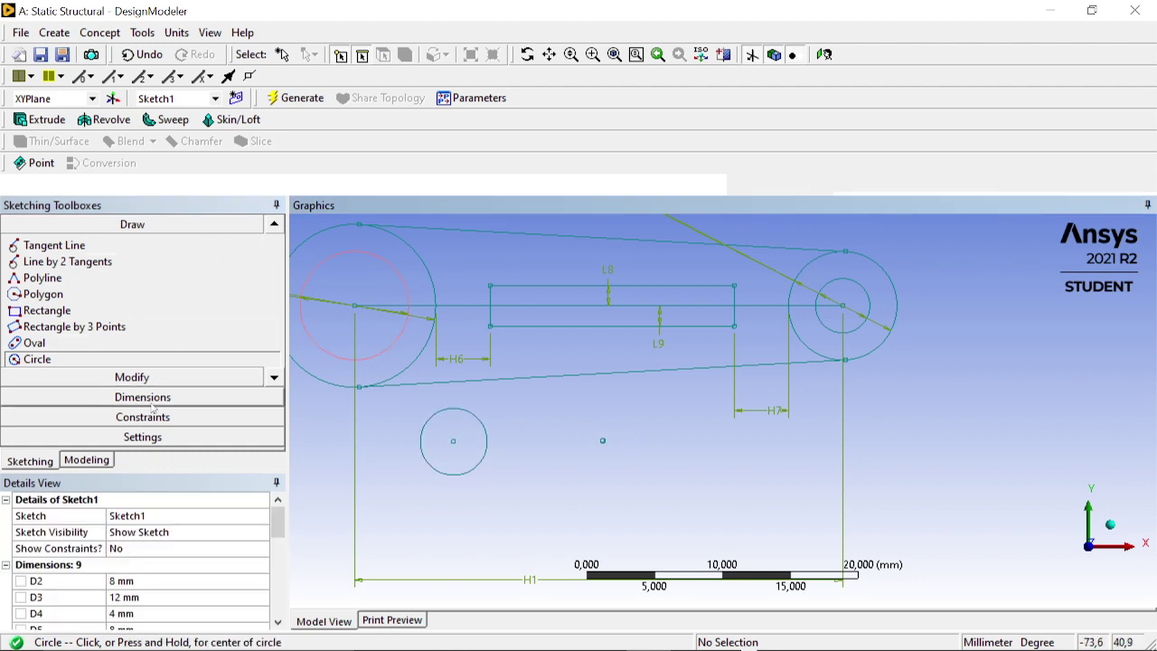
pyautogui.click(149, 399)
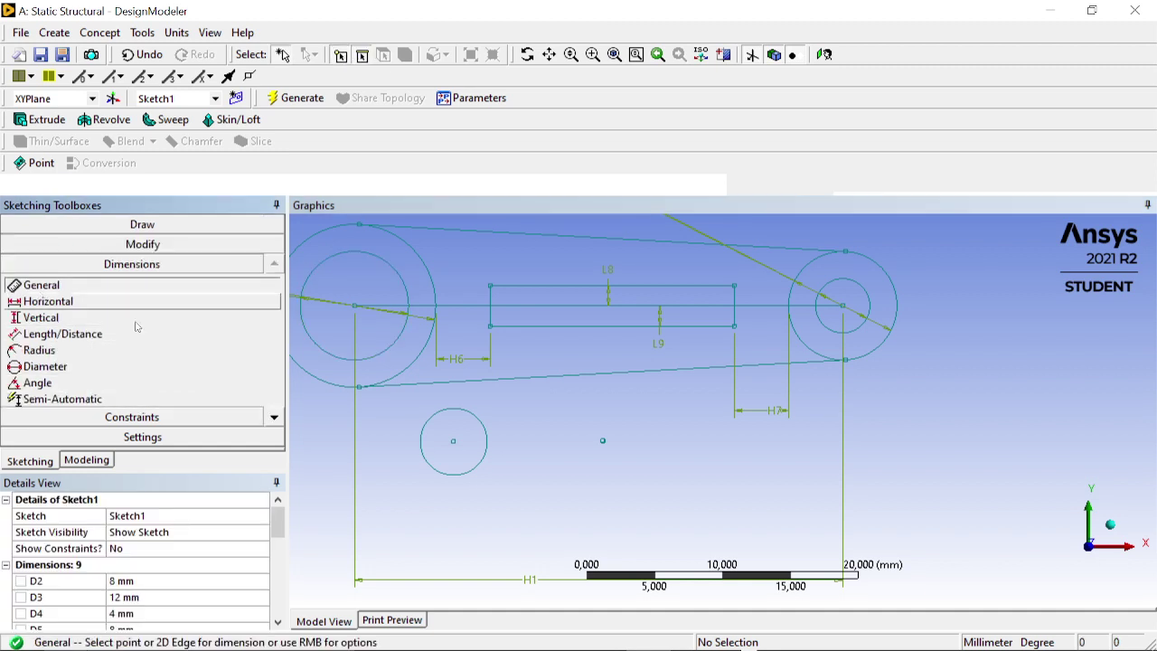
pyautogui.click(604, 441)
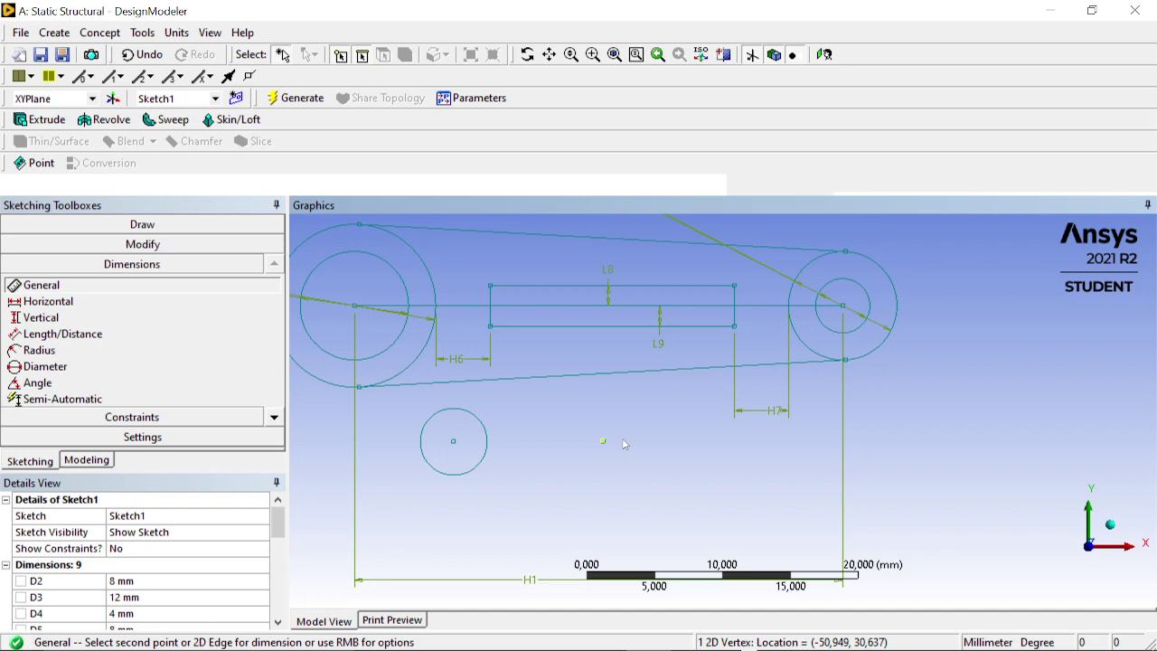
pyautogui.hotkey('ctrl', 'z')
pyautogui.hotkey('ctrl', 'z')
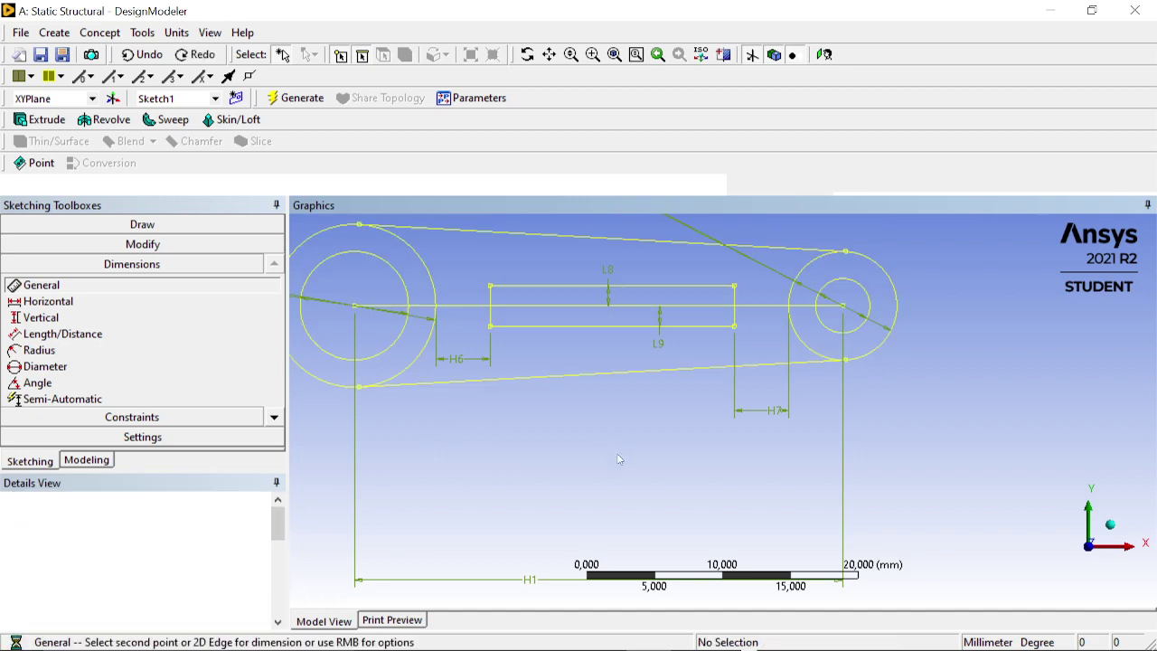
pyautogui.hotkey('ctrl', 'y')
pyautogui.hotkey('ctrl', 'y')
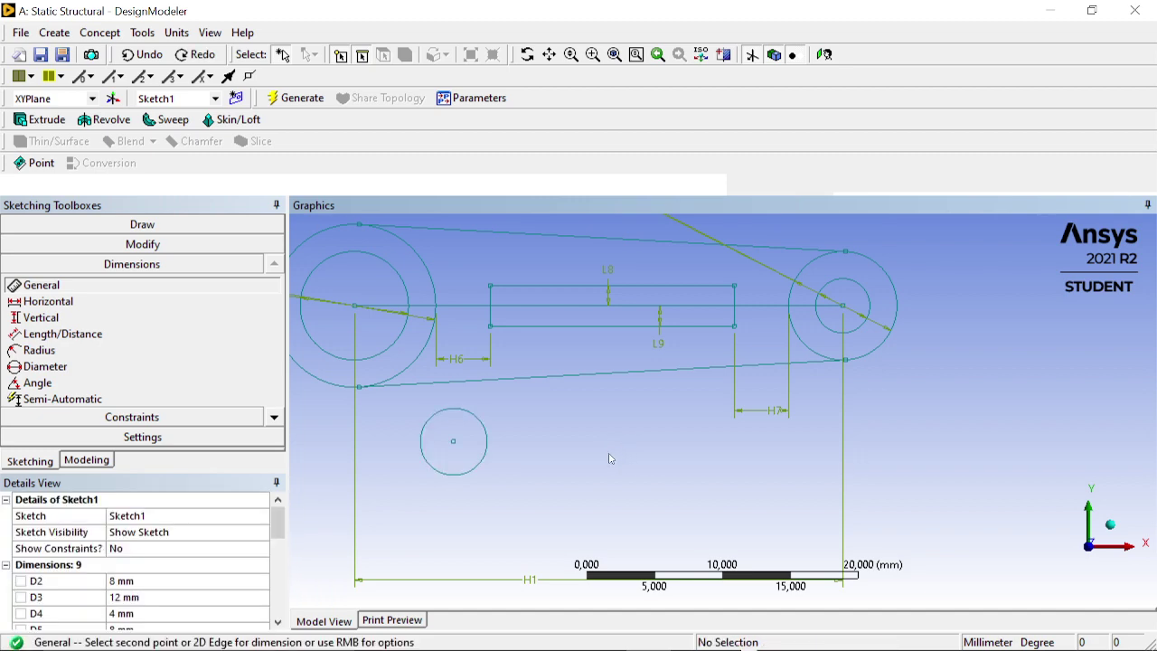
pyautogui.hotkey('ctrl', 'z')
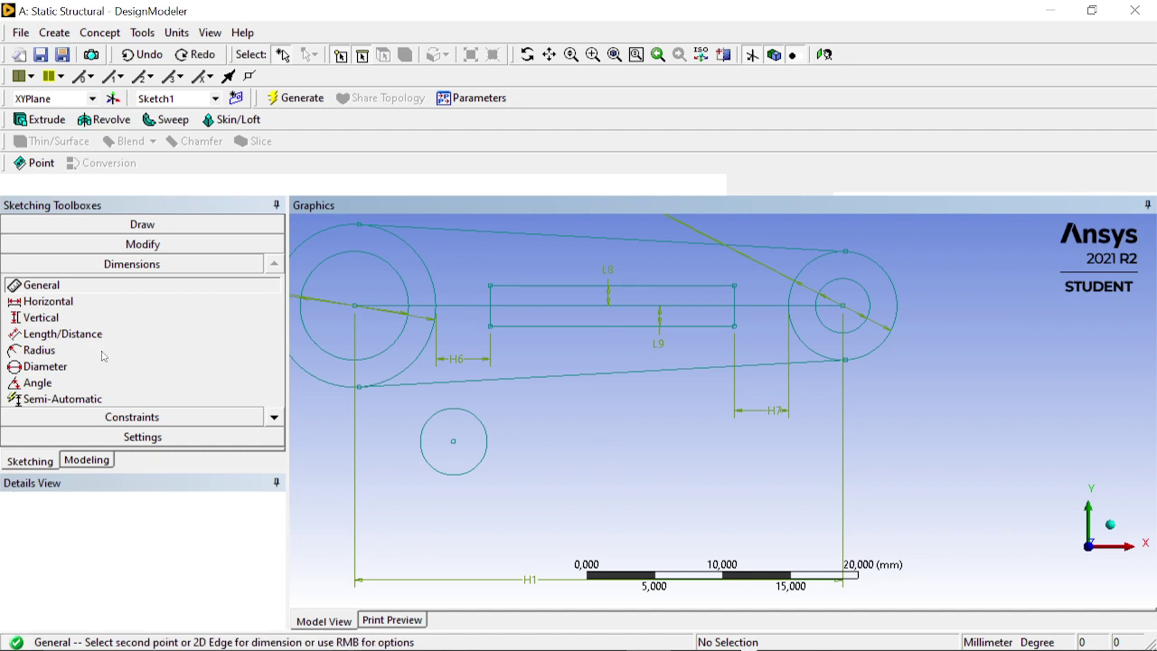
# Draw a second circle about 5 mm in diameter below the link, beneath the middle of the rectangle.
pyautogui.click(131, 224)
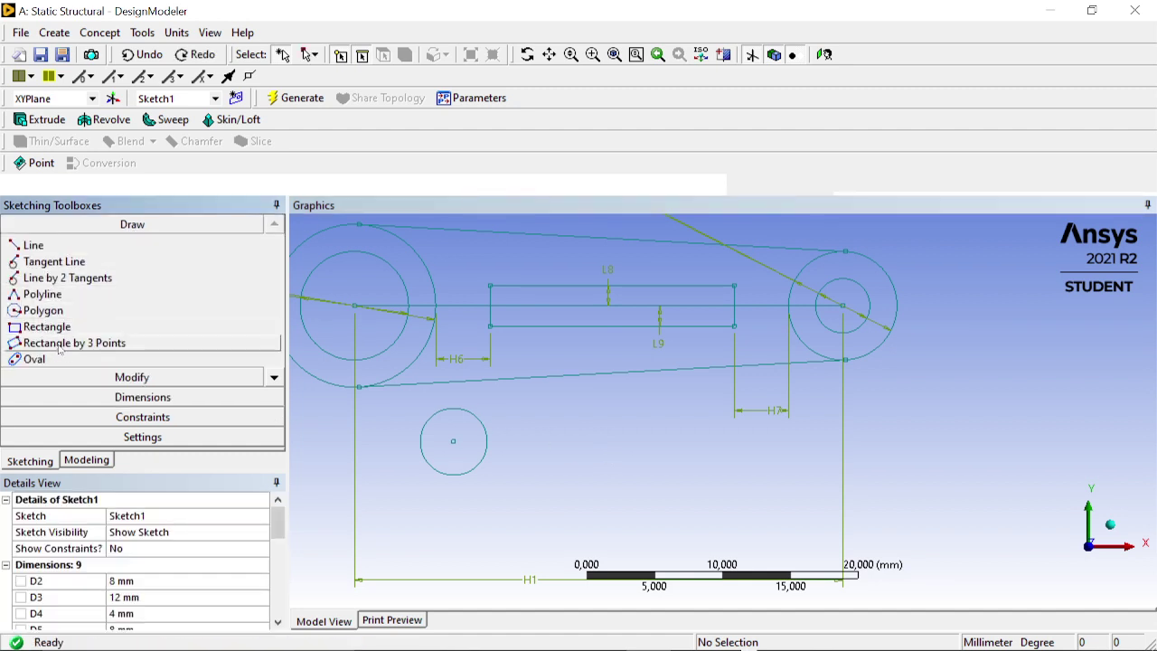
pyautogui.scroll(-1, 100, 351)
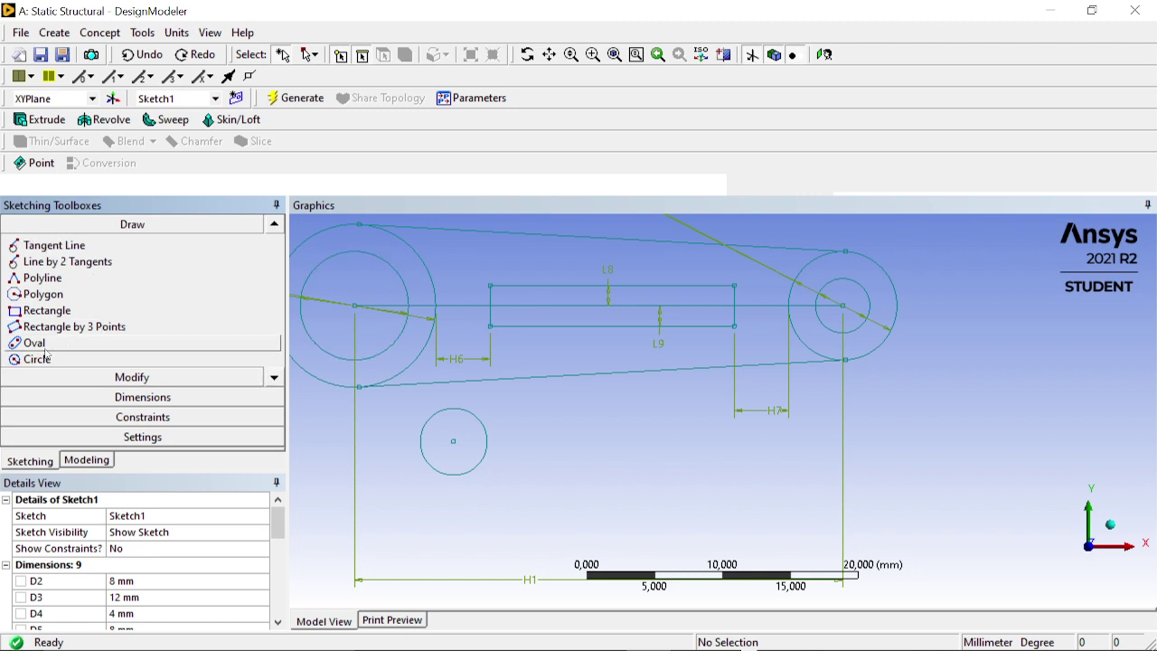
pyautogui.click(69, 344)
pyautogui.click(48, 359)
pyautogui.click(623, 432)
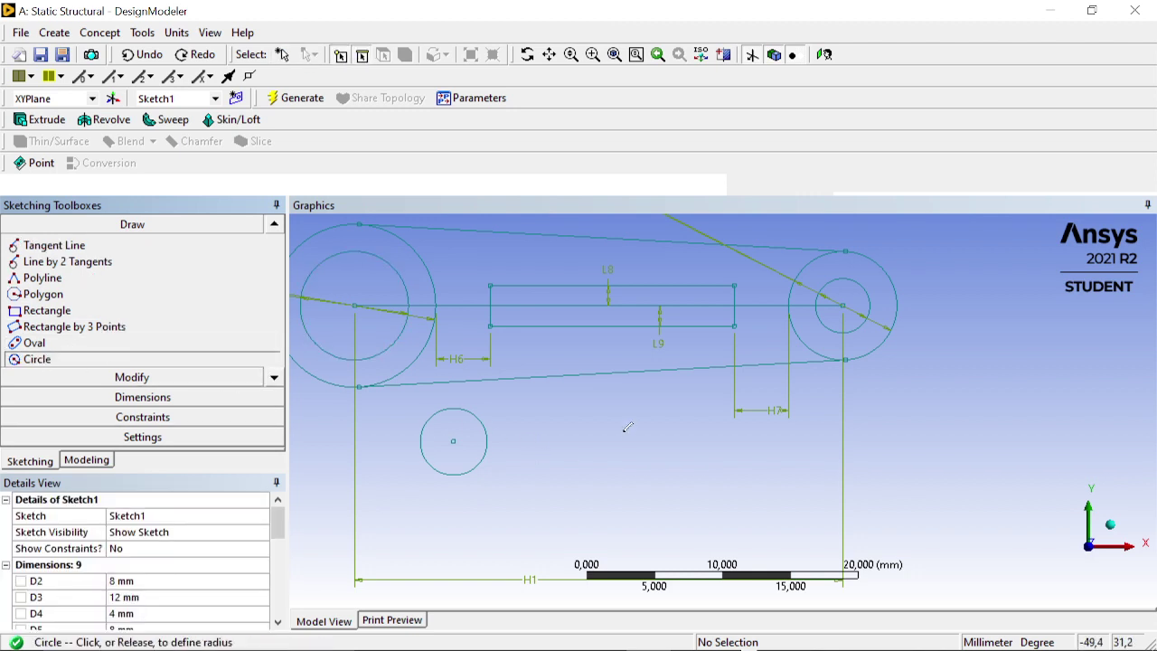
pyautogui.click(600, 456)
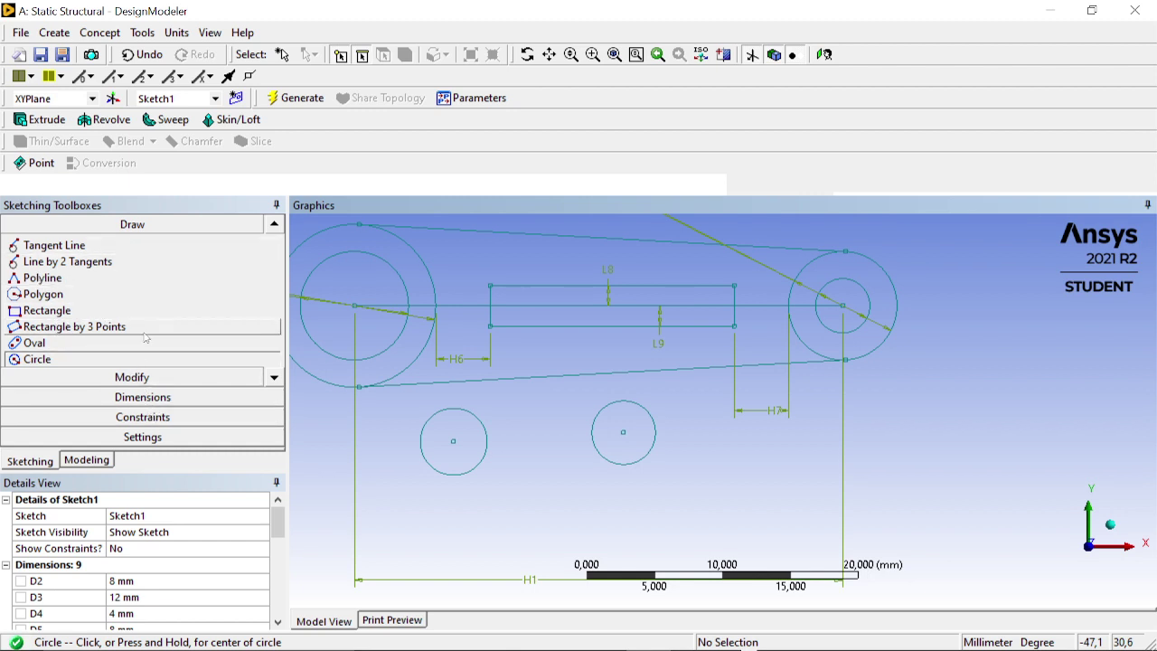
# Dimension the diameters of the two loose circles below the link.
pyautogui.click(142, 397)
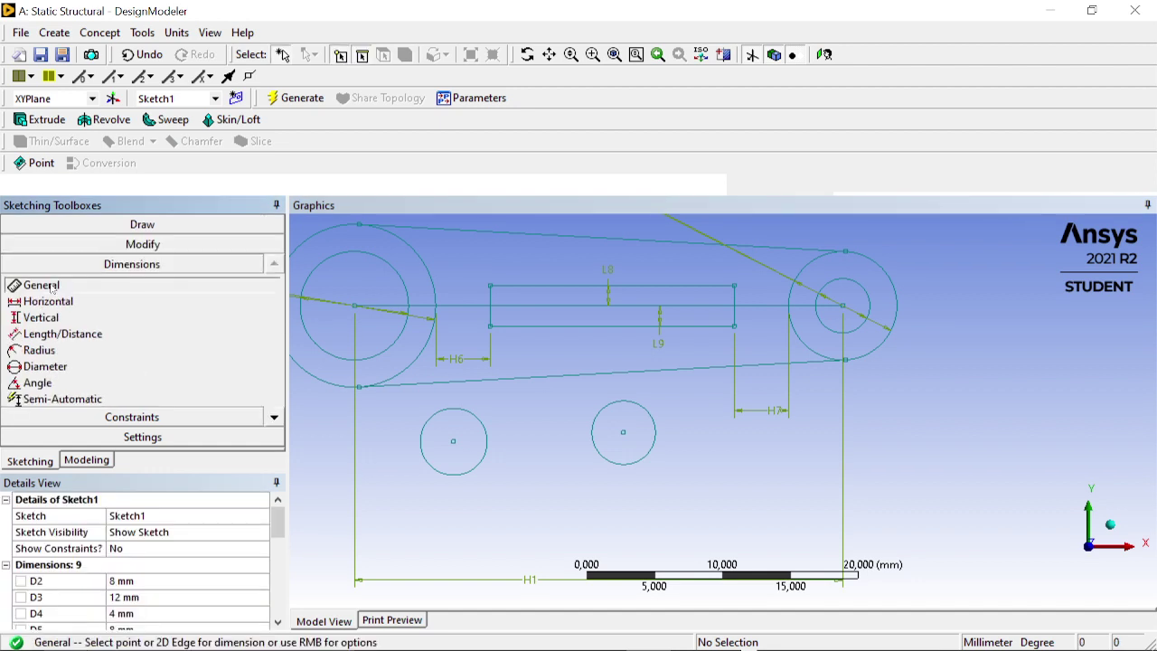
pyautogui.click(433, 417)
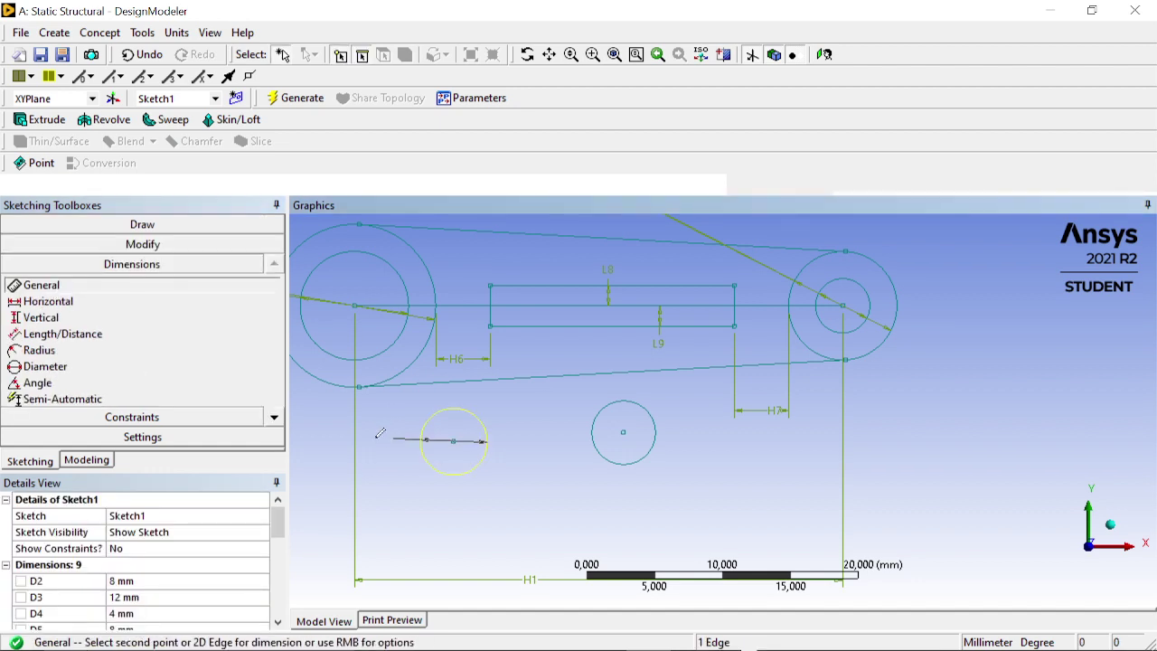
pyautogui.click(398, 440)
pyautogui.click(645, 408)
pyautogui.click(579, 404)
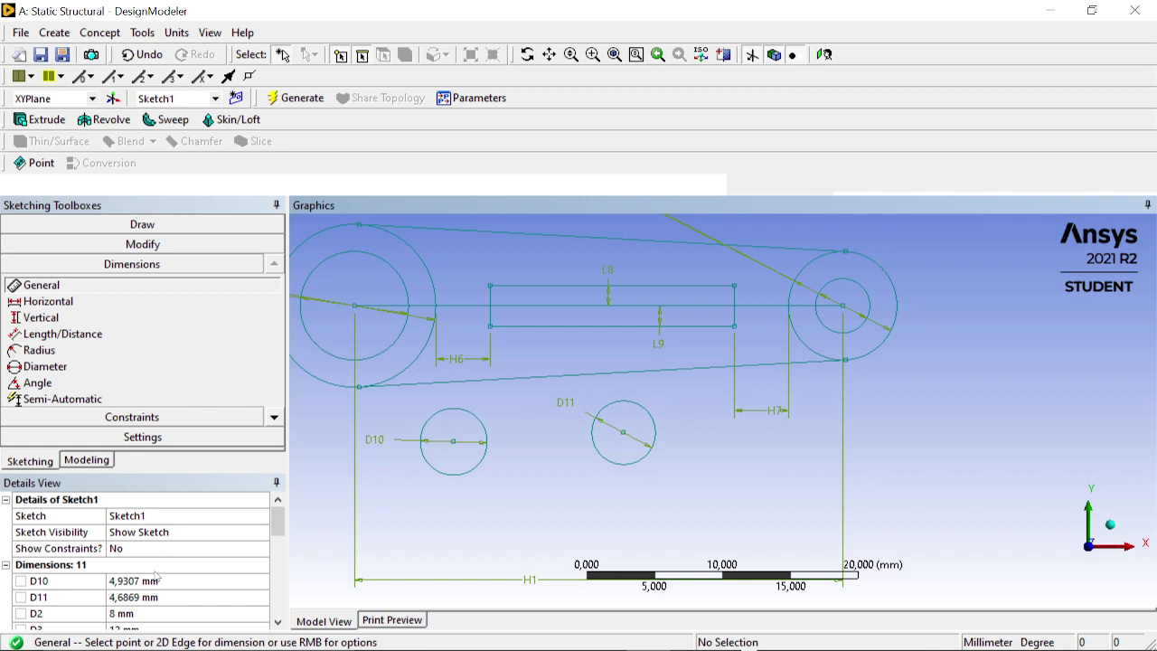
# Set the diameters of both loose circles below the link to 3 mm.
pyautogui.scroll(-2, 167, 599)
pyautogui.scroll(-2, 165, 601)
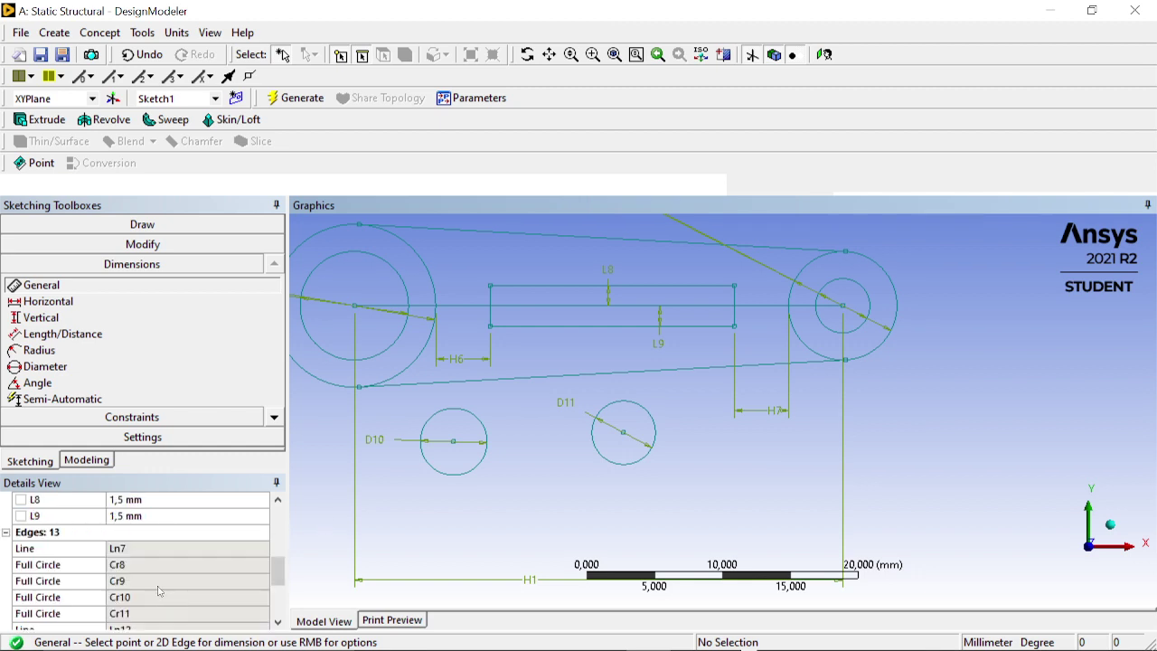
pyautogui.scroll(4, 151, 542)
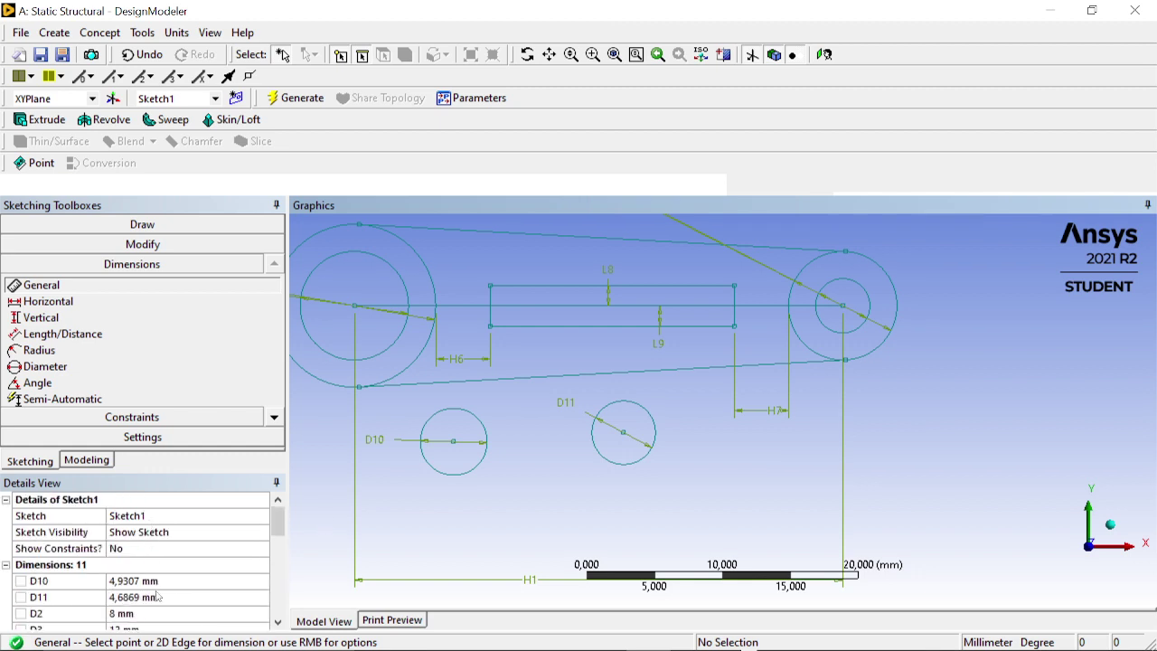
pyautogui.click(157, 596)
pyautogui.write('3')
pyautogui.press('Return')
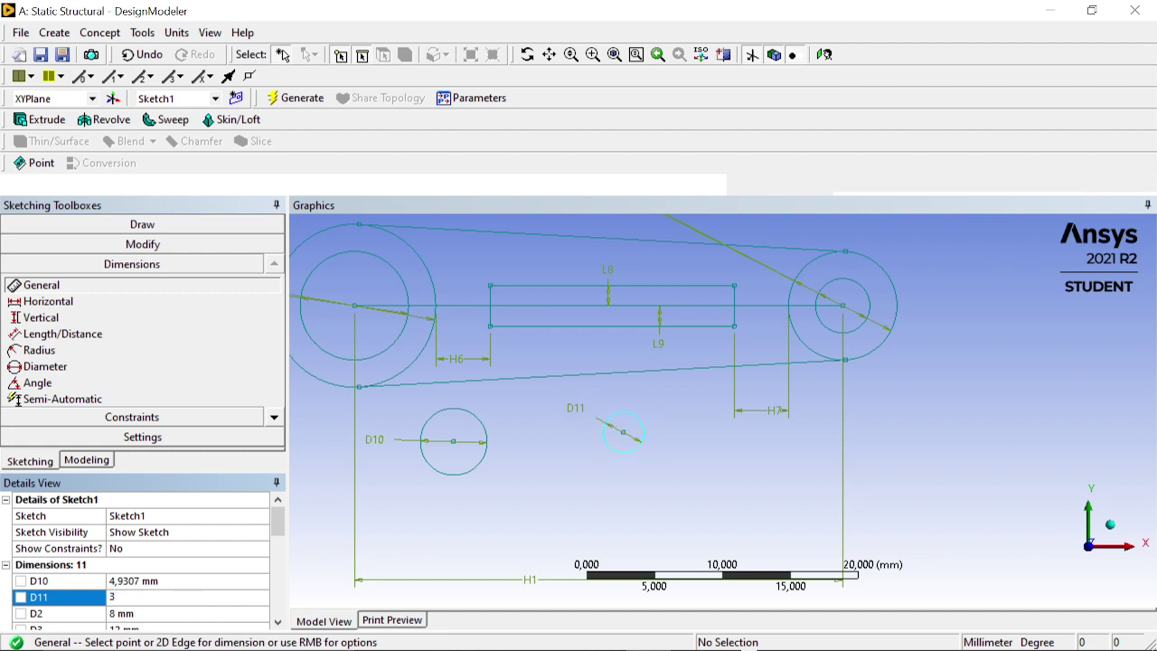
pyautogui.click(168, 581)
pyautogui.write('3')
pyautogui.press('Return')
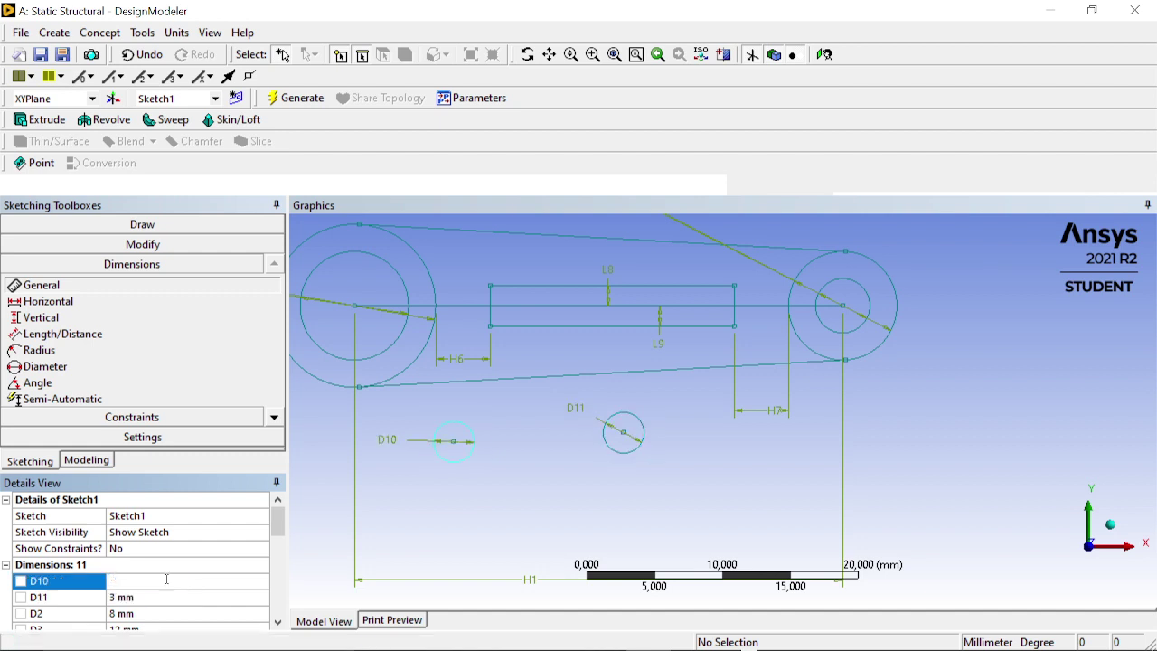
# Constrain the circle below the link's larger end coincident with both rectangle corners nearest that end.
pyautogui.click(167, 418)
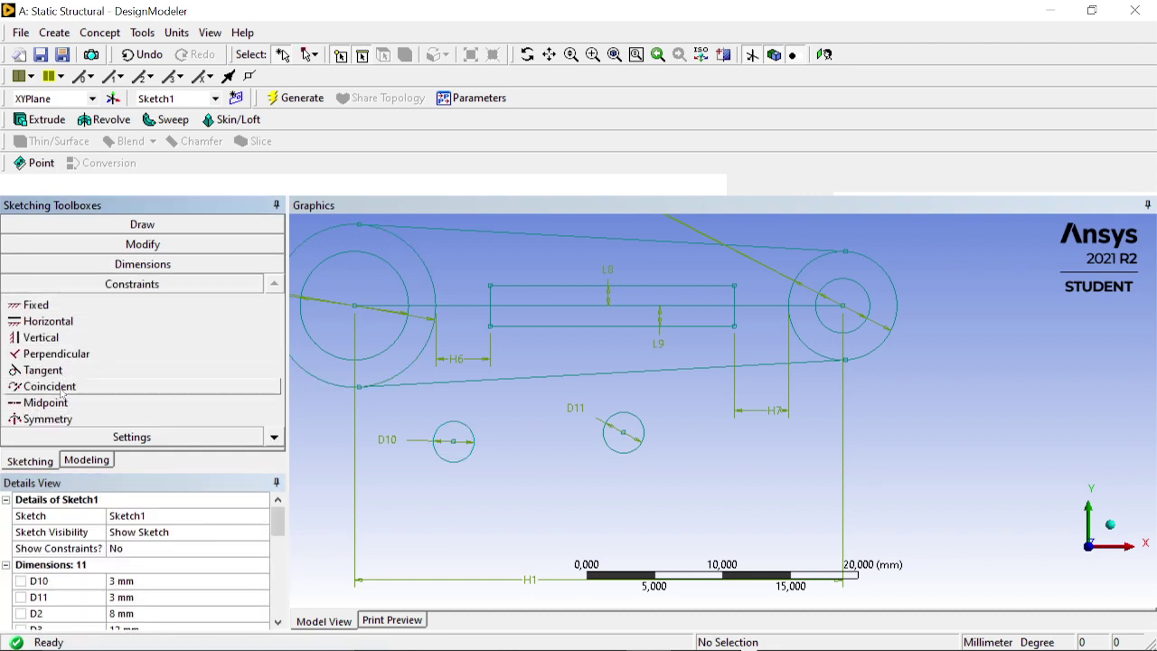
pyautogui.click(29, 387)
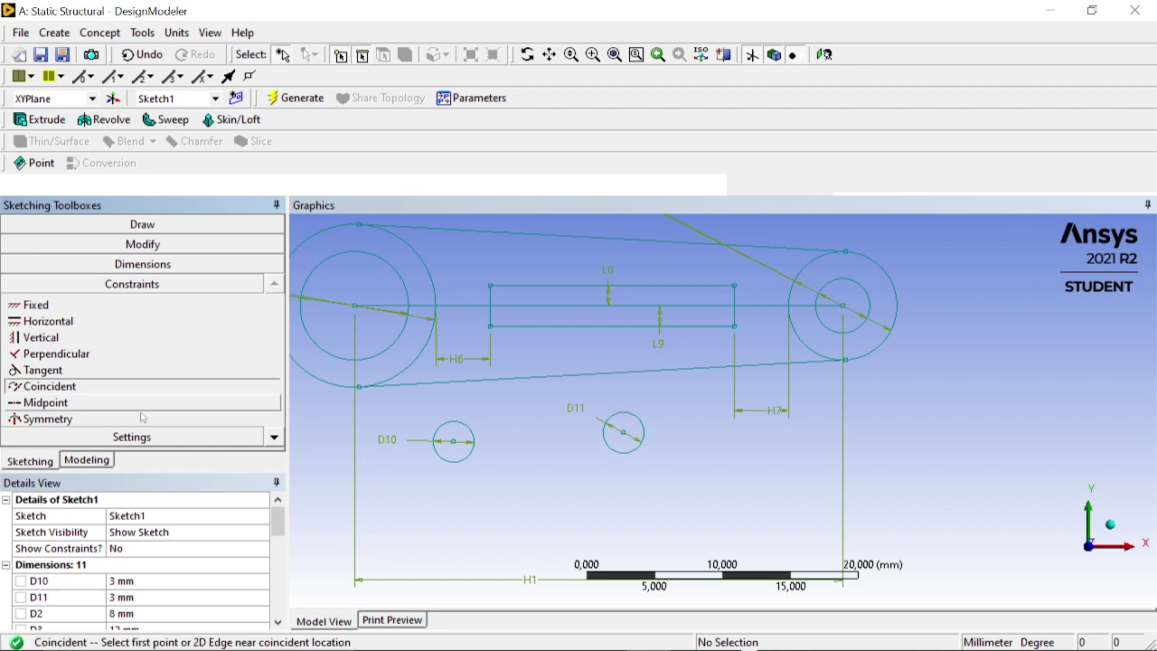
pyautogui.click(435, 438)
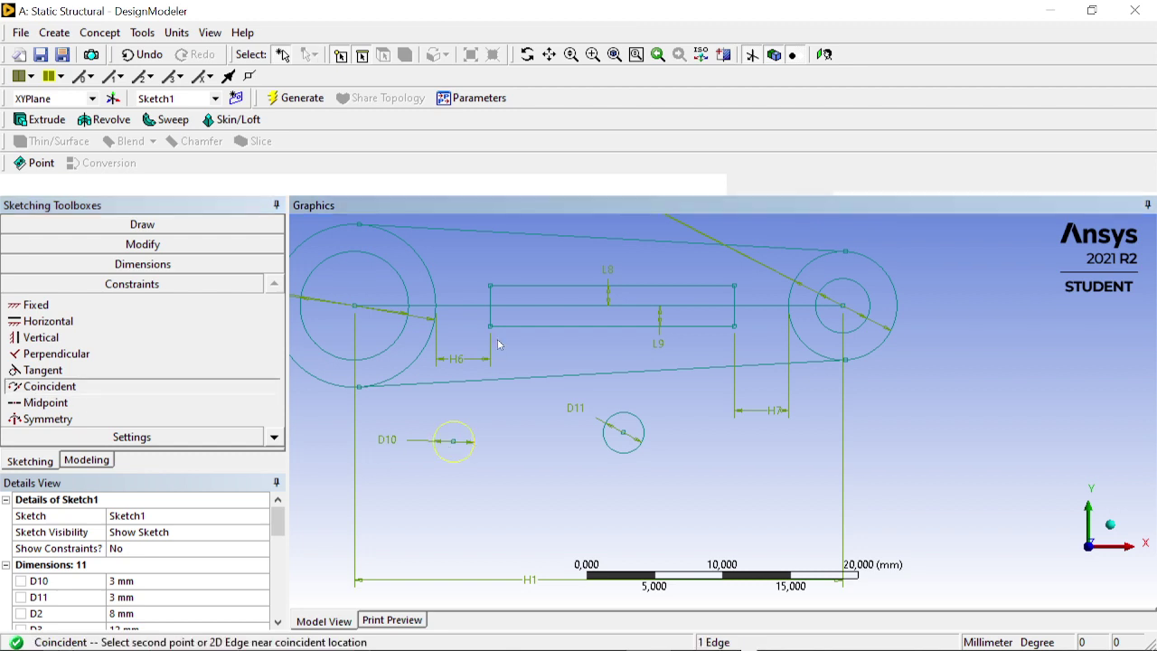
pyautogui.click(493, 292)
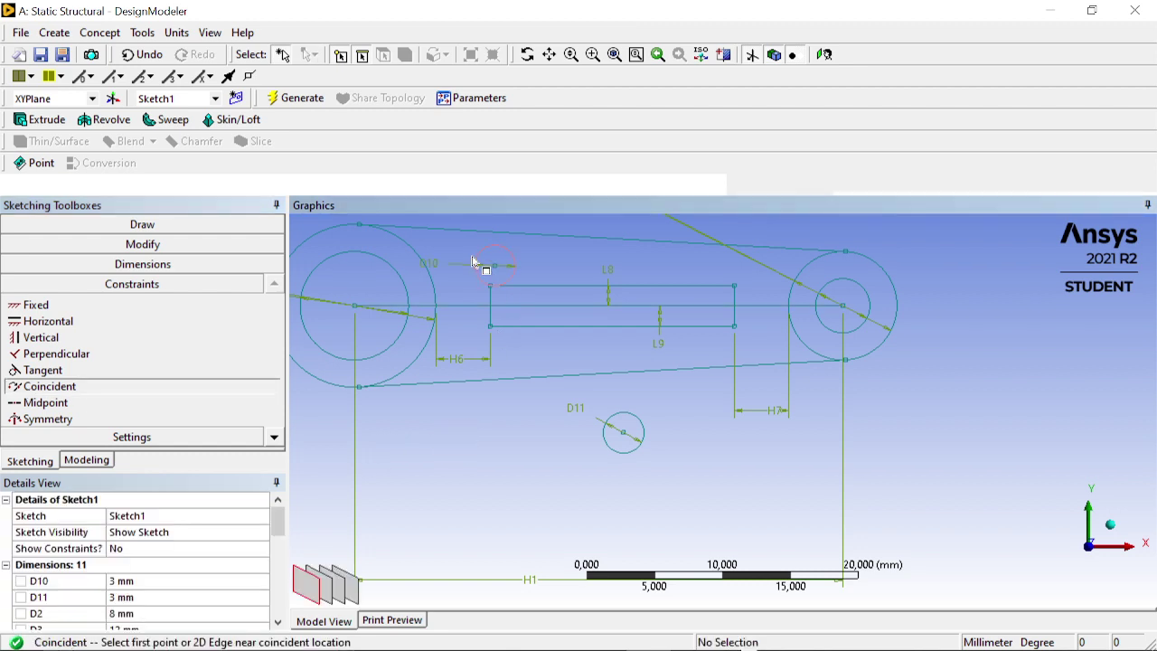
pyautogui.click(473, 262)
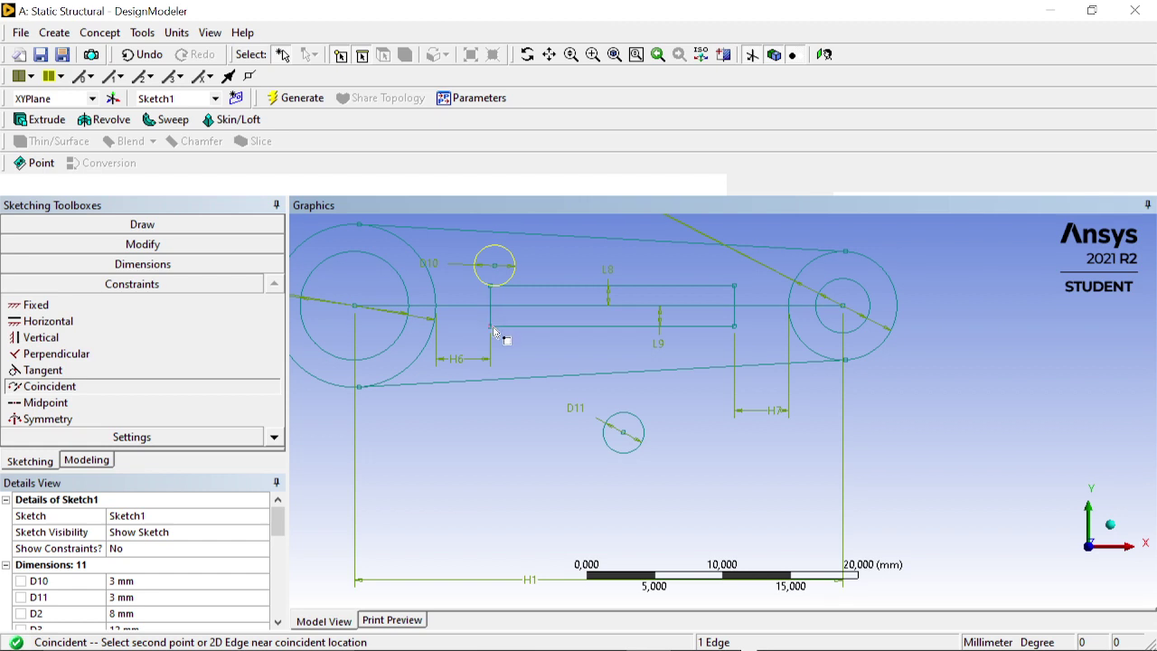
pyautogui.click(493, 330)
# Constrain the remaining loose circle coincident with both rectangle corners nearest the link's smaller end.
pyautogui.click(622, 434)
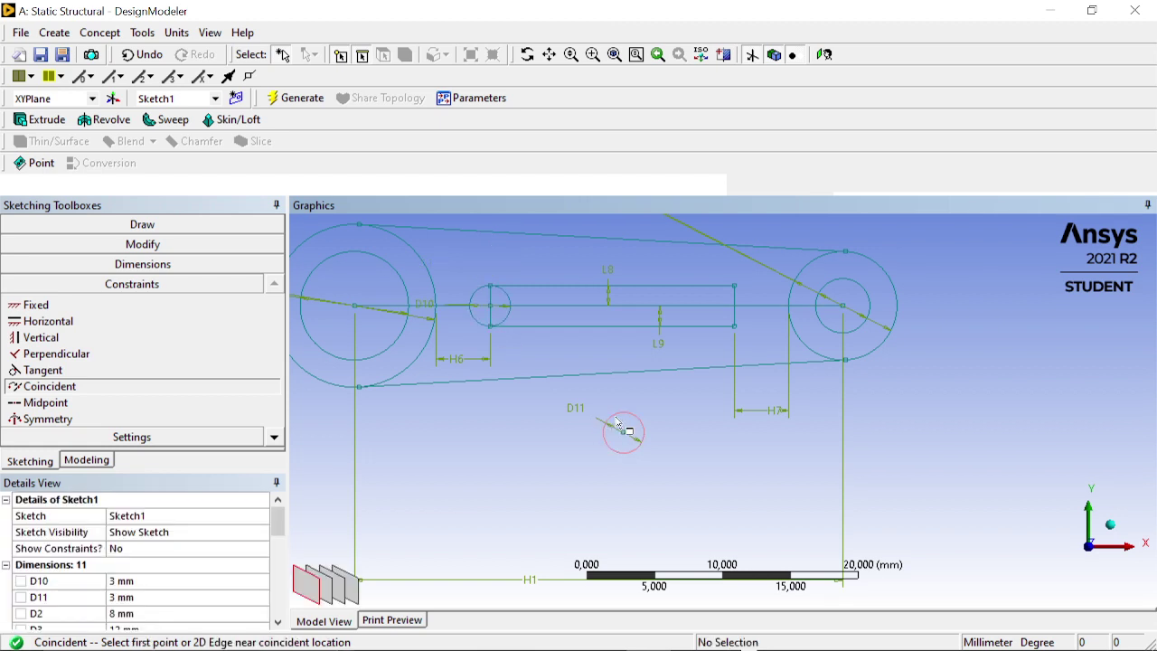
pyautogui.click(721, 310)
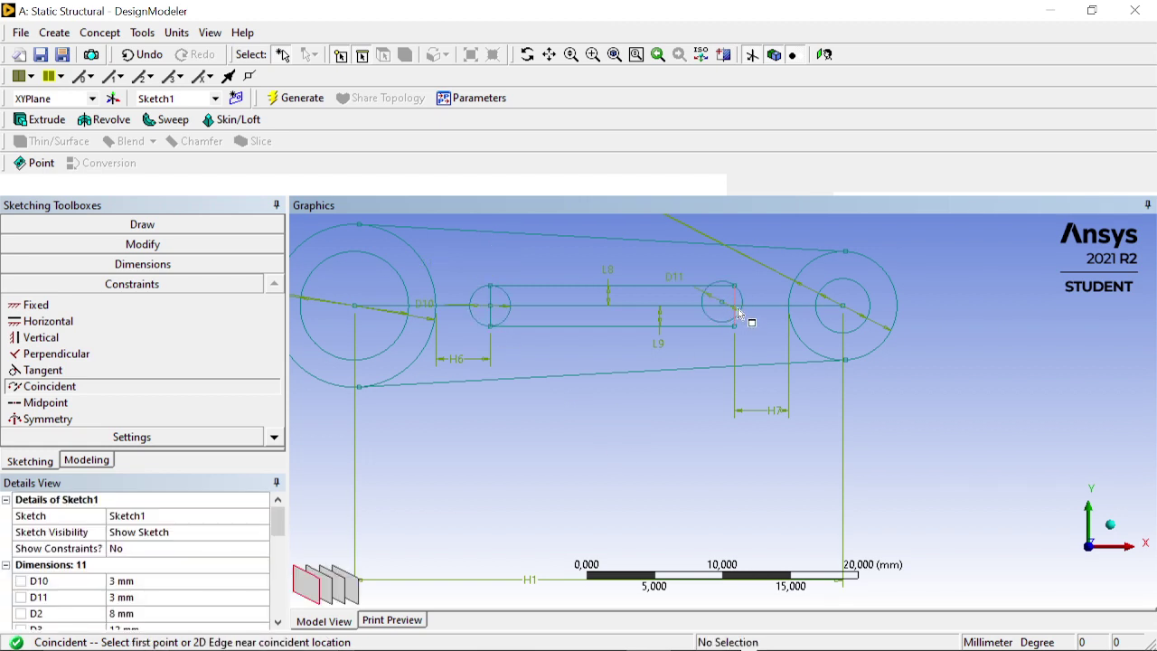
pyautogui.click(742, 312)
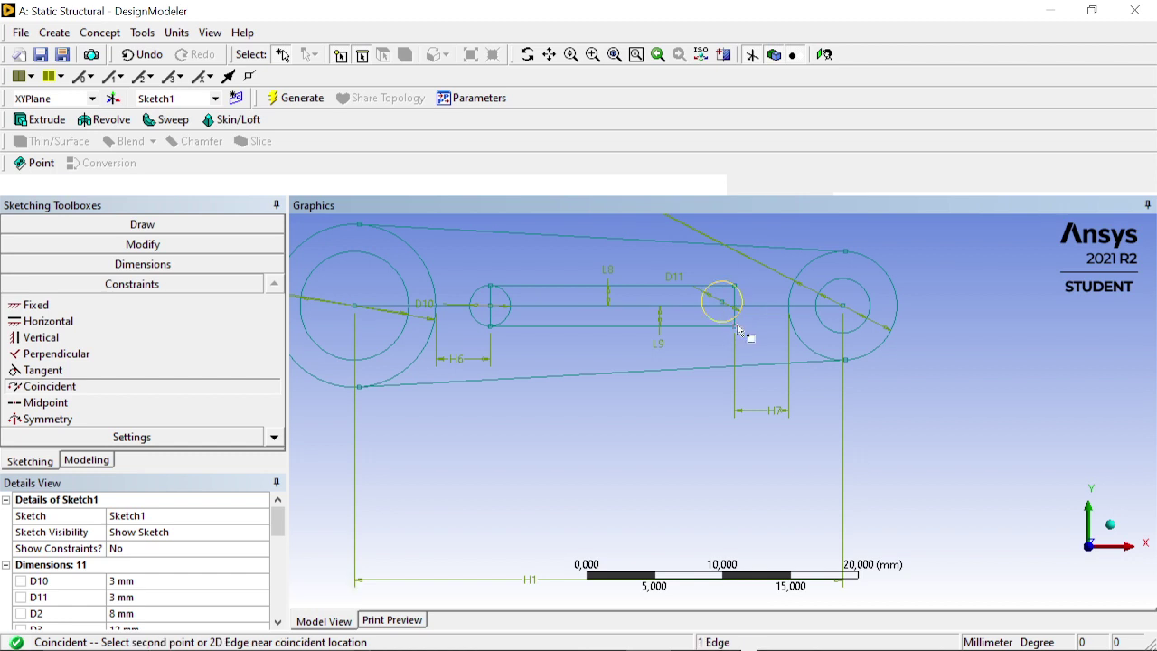
pyautogui.click(738, 329)
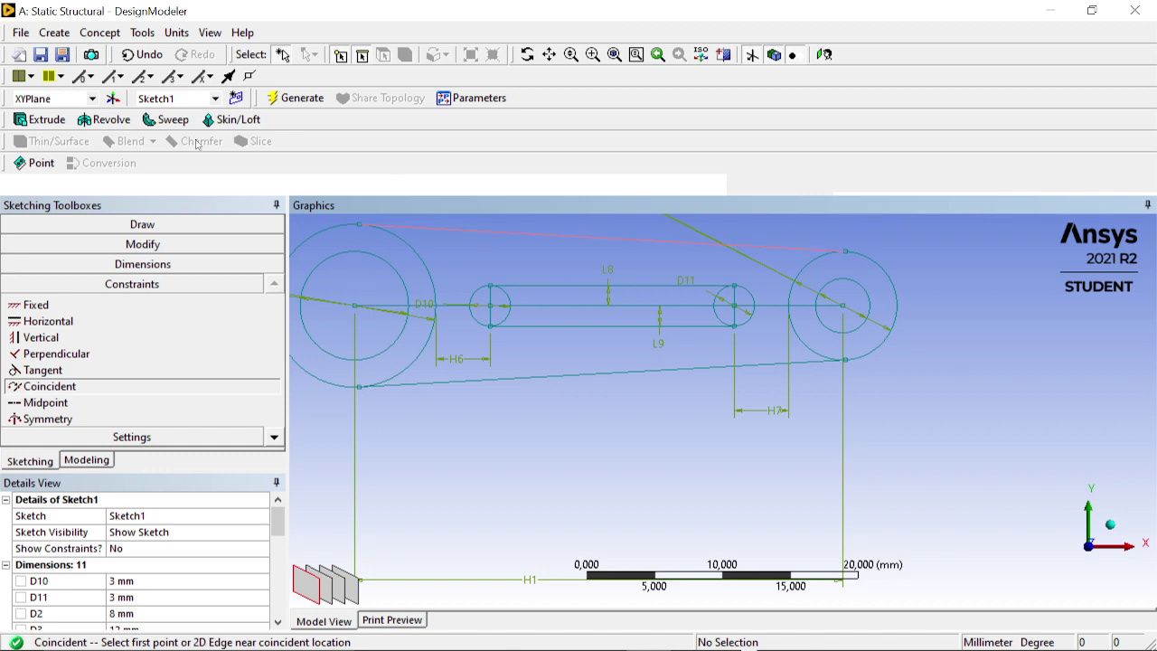
# Trim the rectangle's short edge, the adjoining centre line and the inner arc at the slot end nearest the larger circles.
pyautogui.click(140, 244)
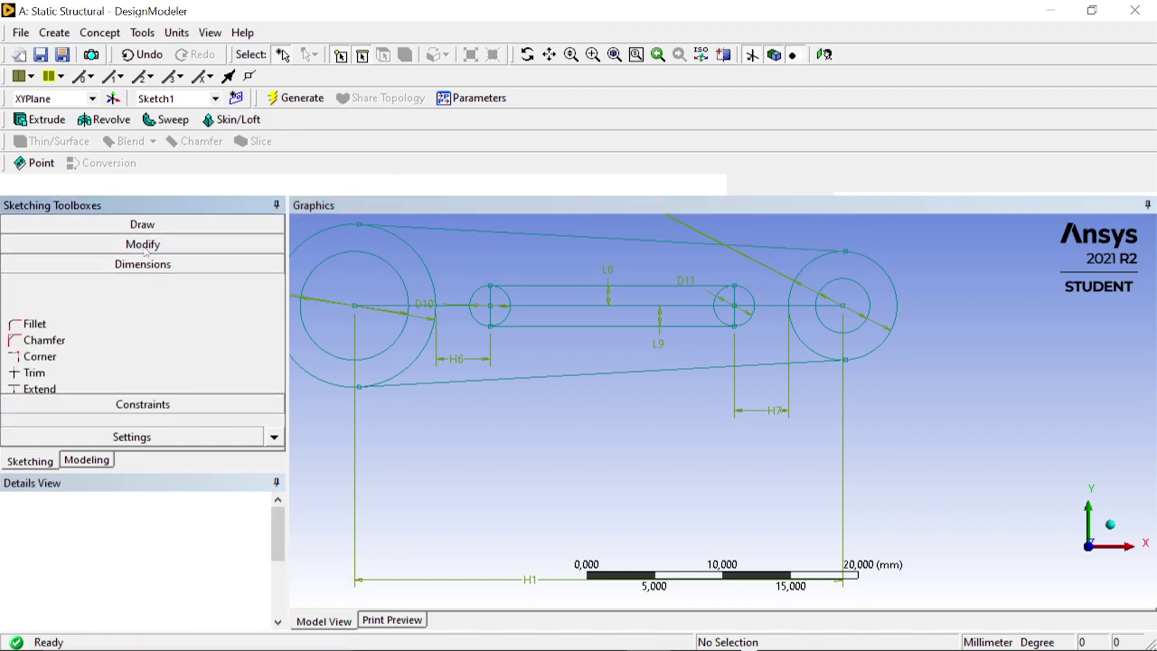
pyautogui.click(46, 314)
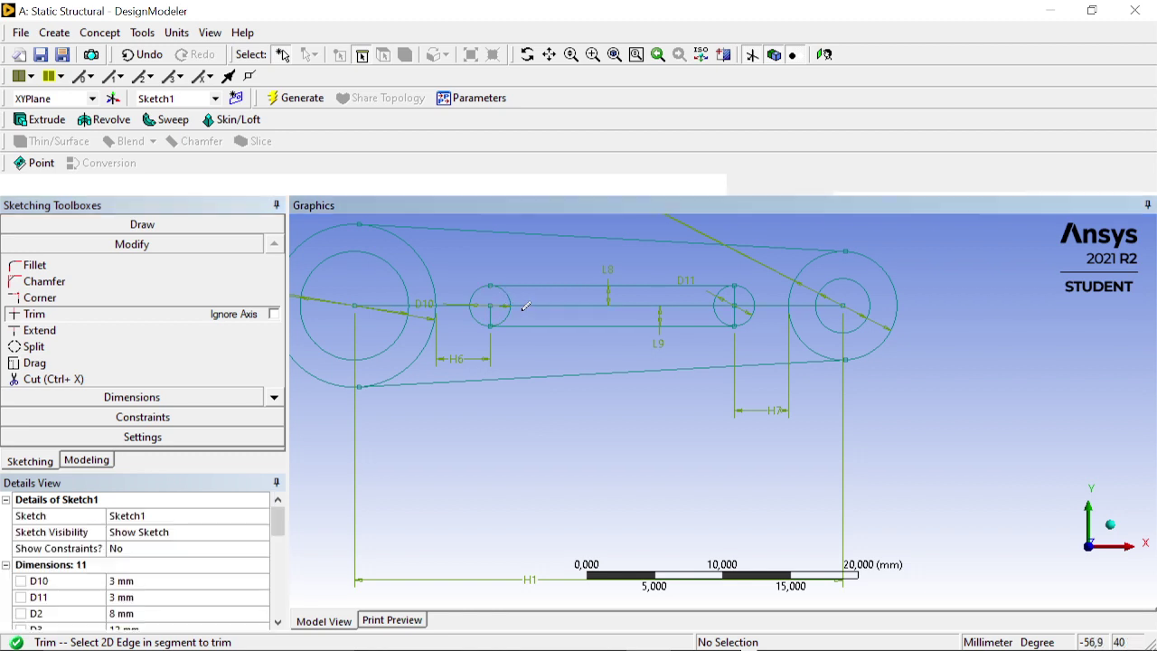
pyautogui.click(495, 322)
pyautogui.click(495, 320)
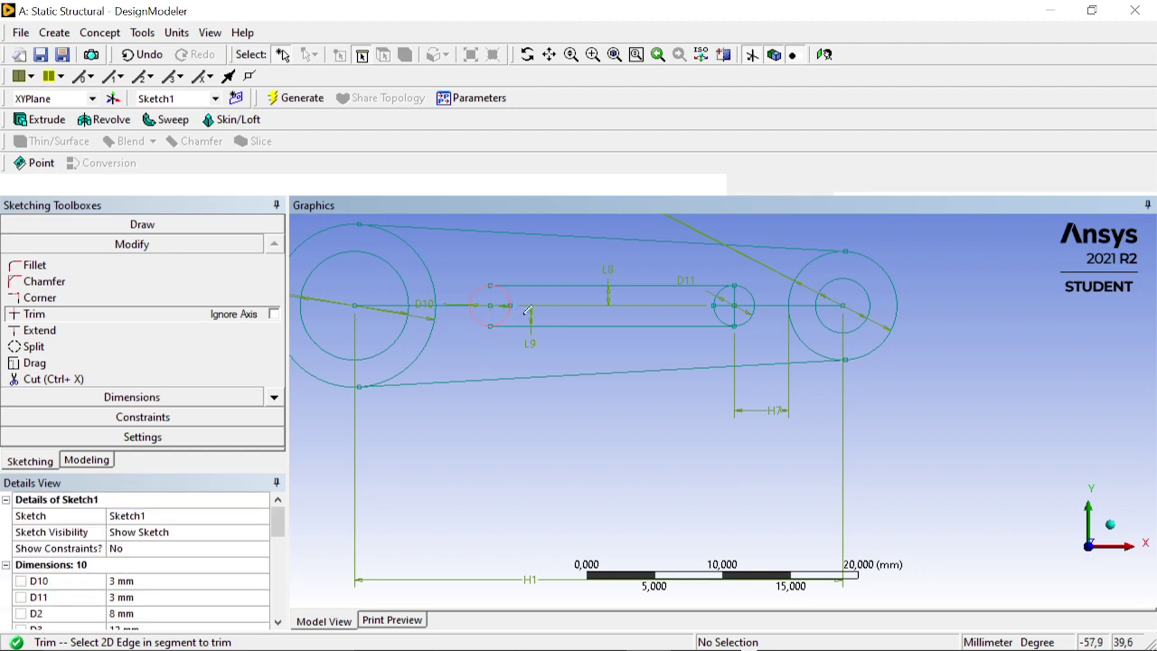
pyautogui.click(509, 300)
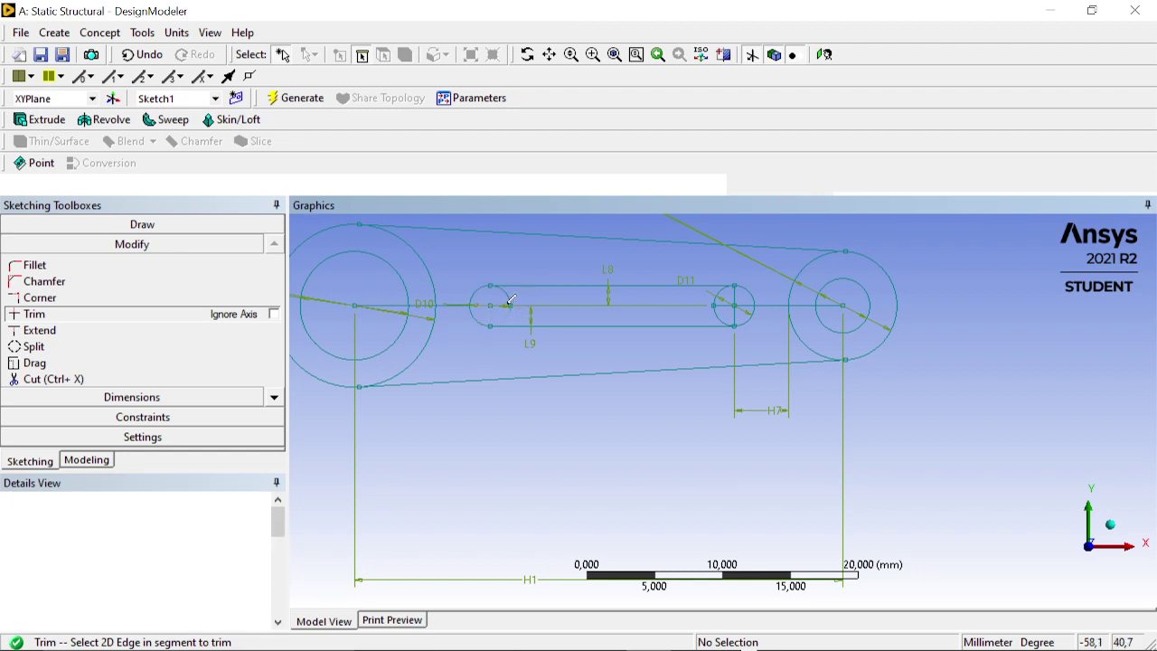
# Trim the inner arc, the rectangle's short edge and the centre line at the slot end nearest the smaller circles.
pyautogui.click(723, 305)
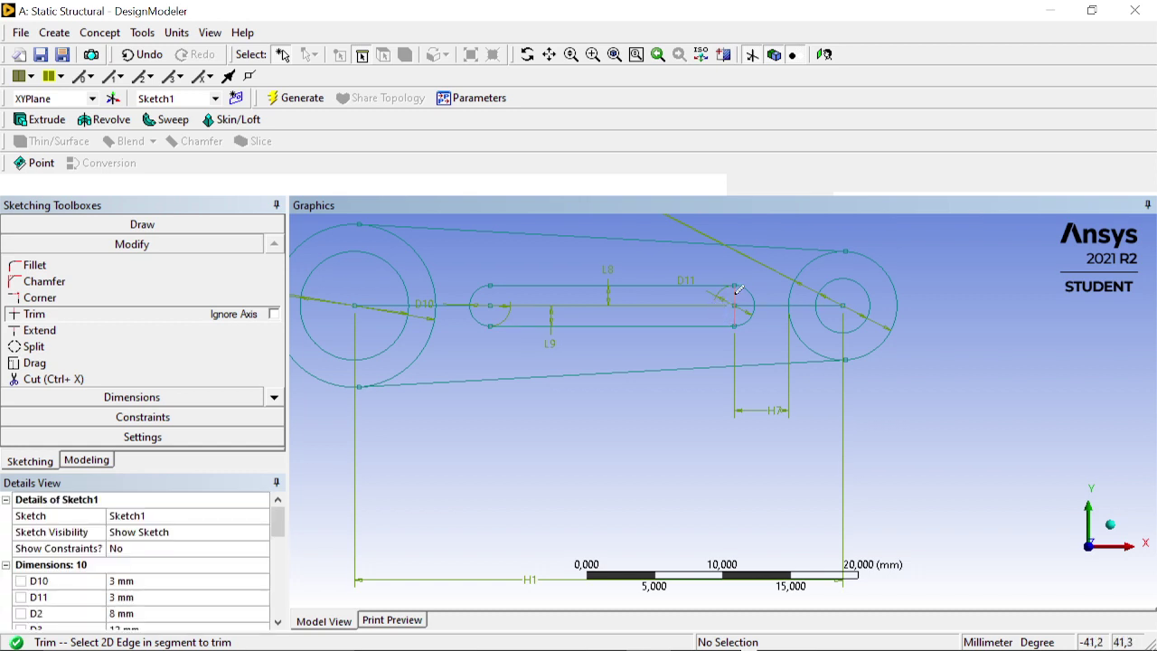
pyautogui.click(743, 306)
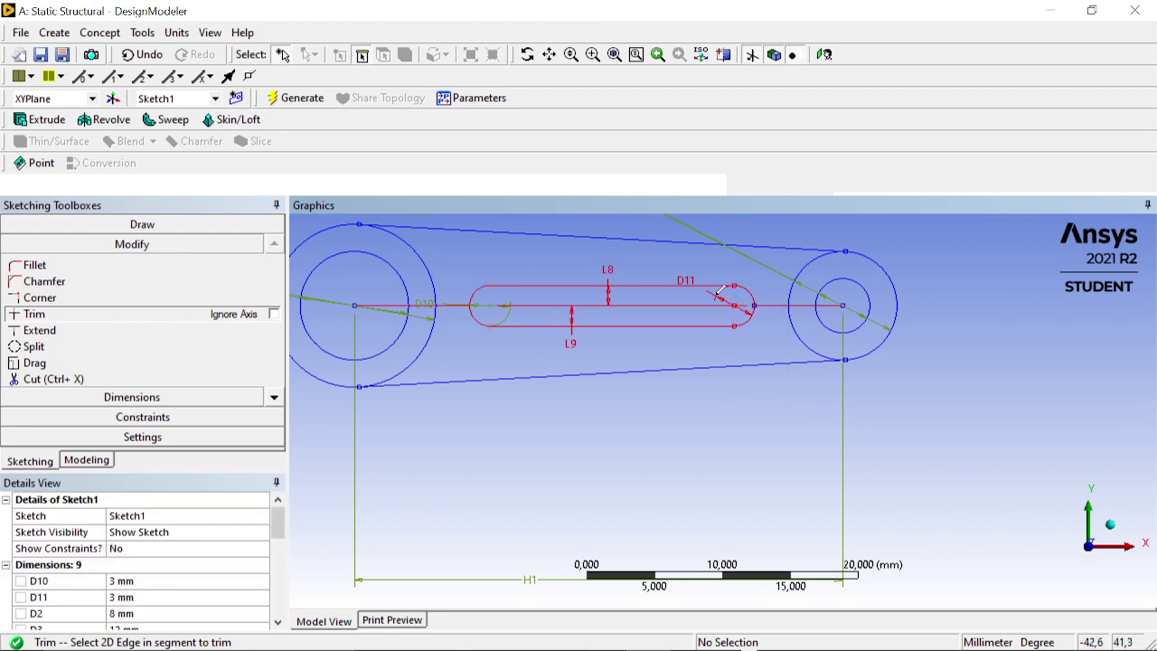
pyautogui.click(779, 305)
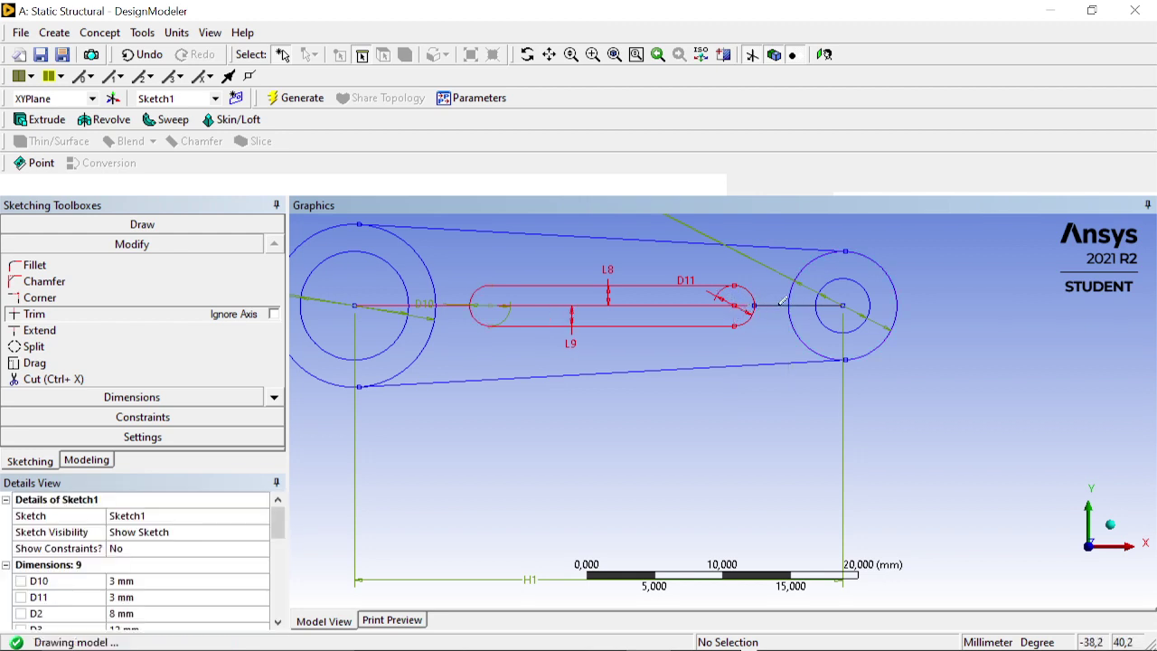
pyautogui.click(791, 305)
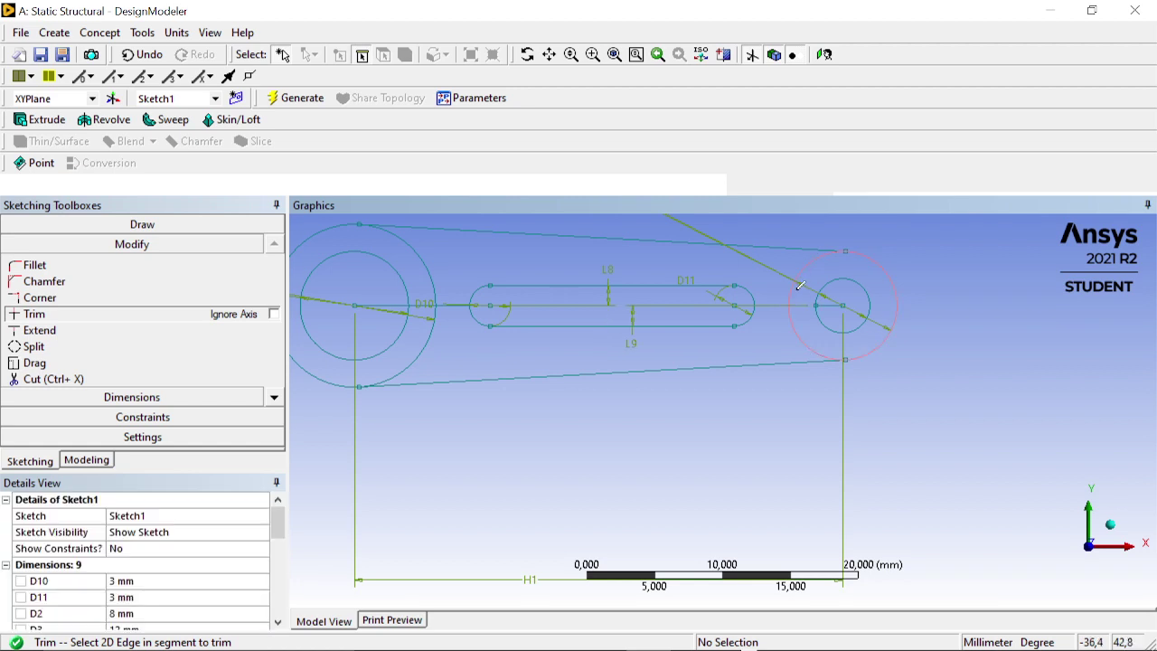
# Trim the inward-facing arcs of both outer end circles and the leftover centre line pieces inside the link.
pyautogui.click(797, 287)
pyautogui.click(425, 261)
pyautogui.click(383, 305)
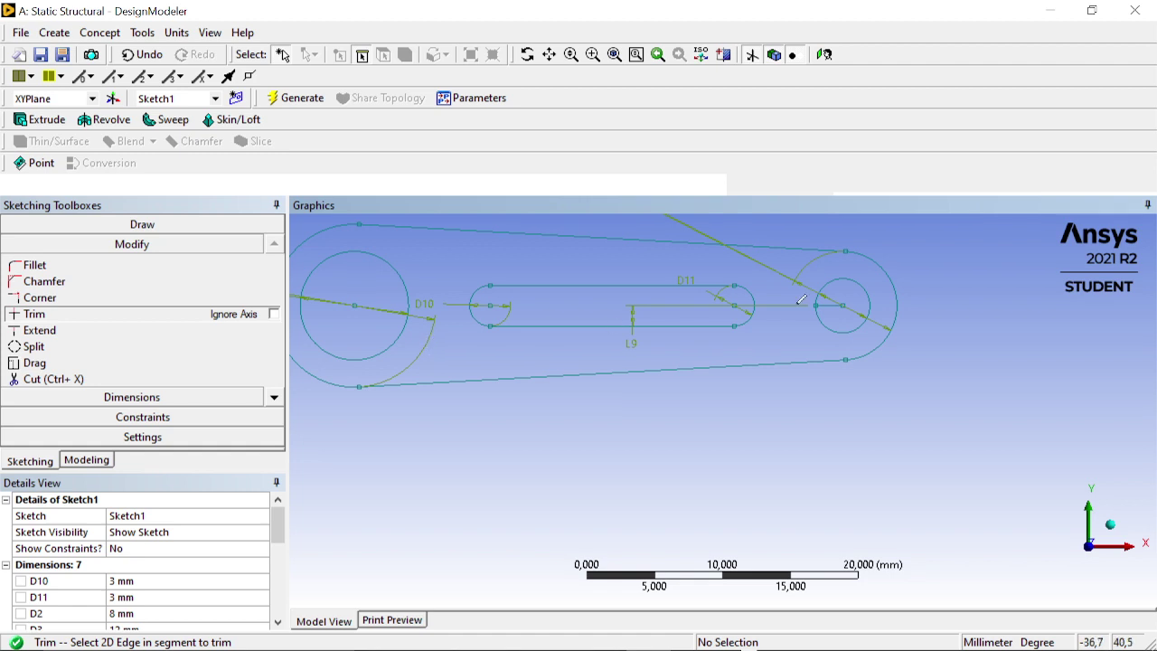
pyautogui.click(840, 304)
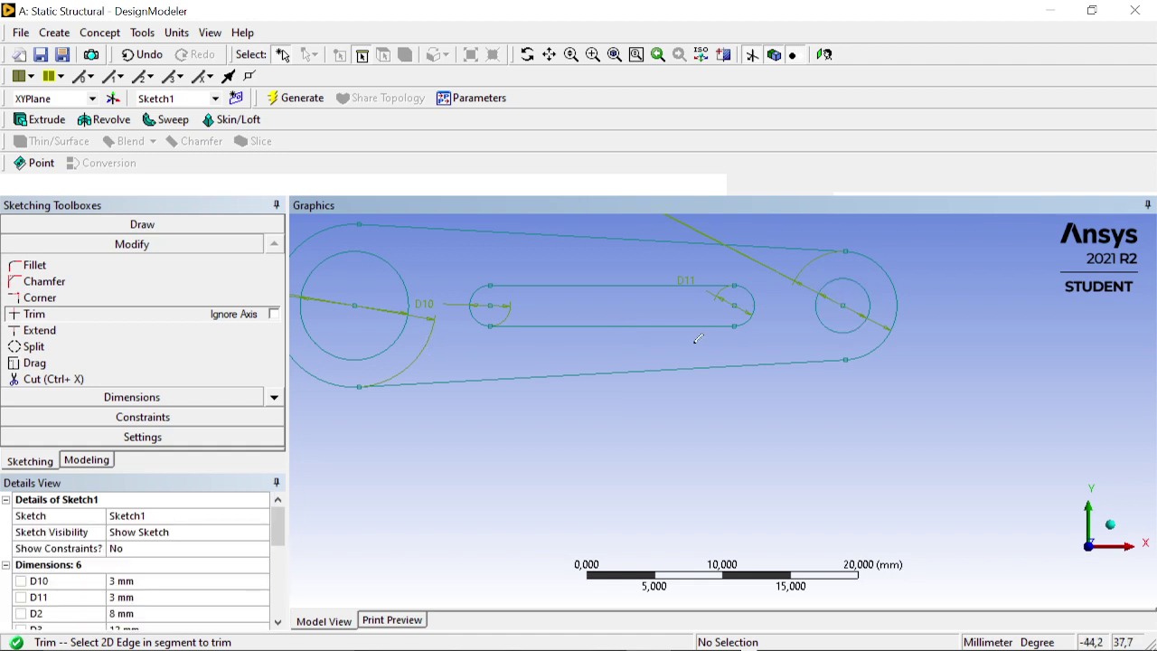
# Examine the trimmed sketch from end to end, checking the outer profile, the two holes and the slot.
pyautogui.scroll(2, 695, 336)
pyautogui.scroll(-4, 697, 349)
pyautogui.scroll(-1, 697, 349)
pyautogui.scroll(3, 714, 352)
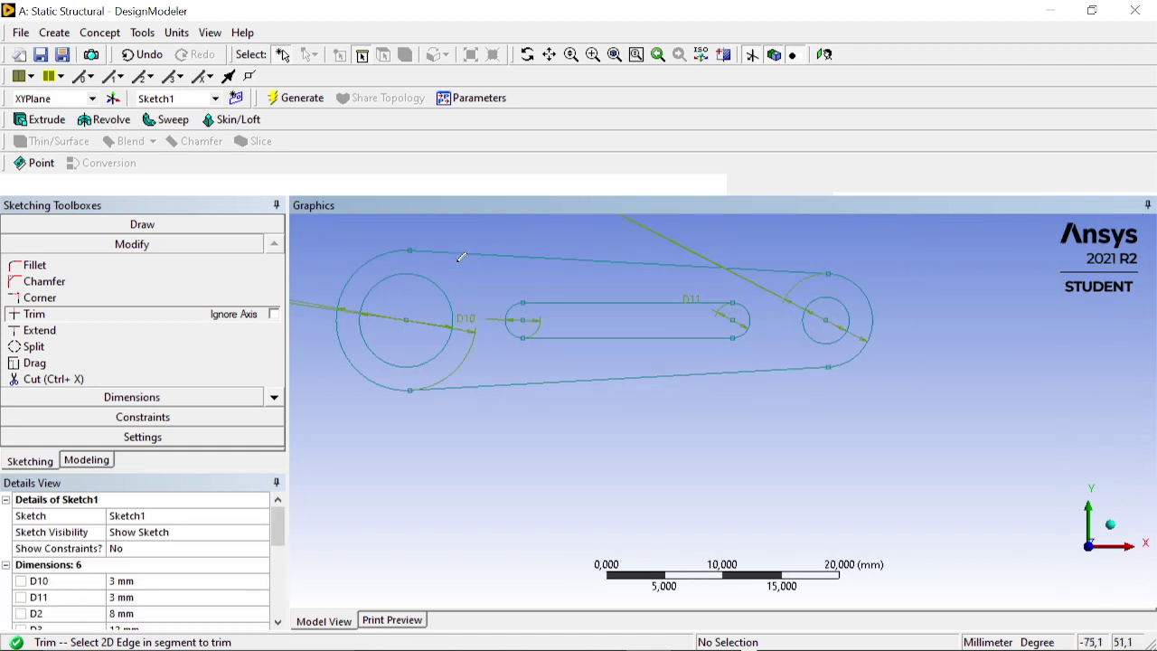
pyautogui.click(148, 226)
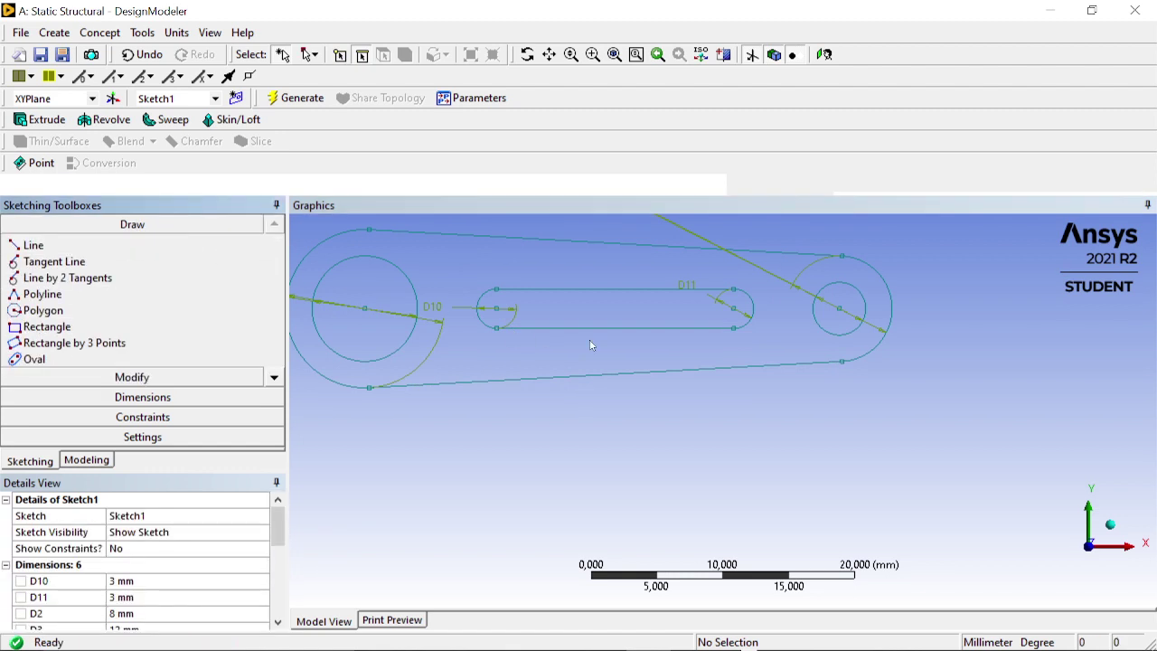
pyautogui.scroll(-2, 645, 345)
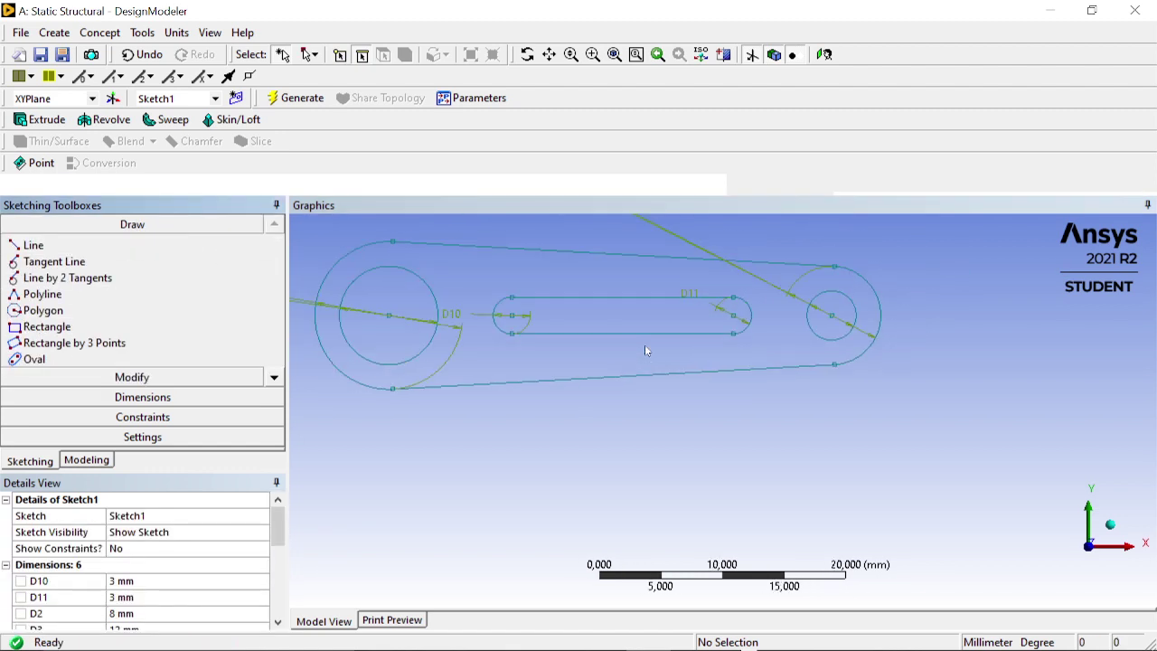
pyautogui.click(549, 54)
pyautogui.scroll(4, 592, 325)
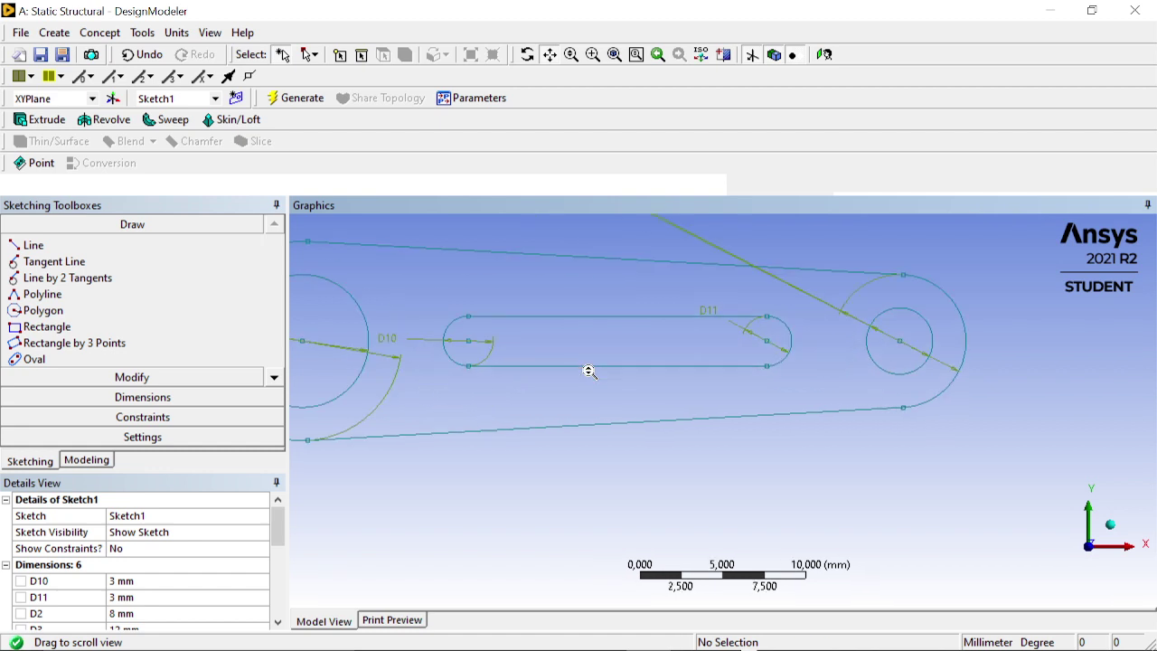
pyautogui.moveTo(590, 371); pyautogui.dragTo(730, 382)
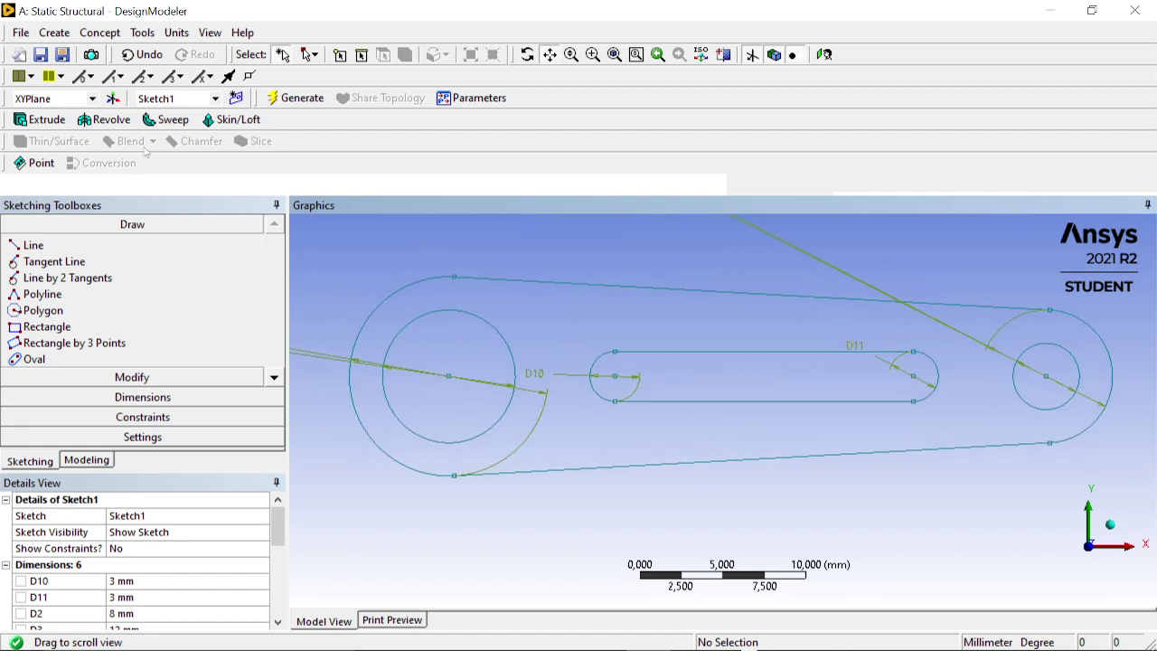
# Create a surface from Sketch1 with the Add Material operation and generate the link's surface body.
pyautogui.click(98, 37)
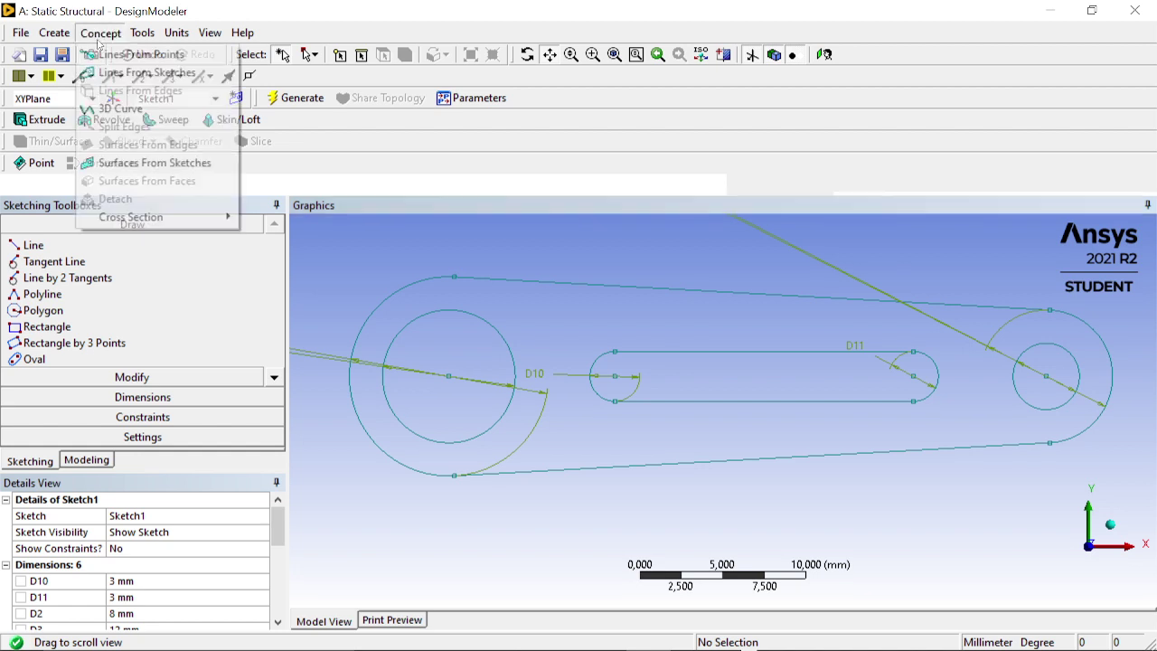
pyautogui.click(132, 162)
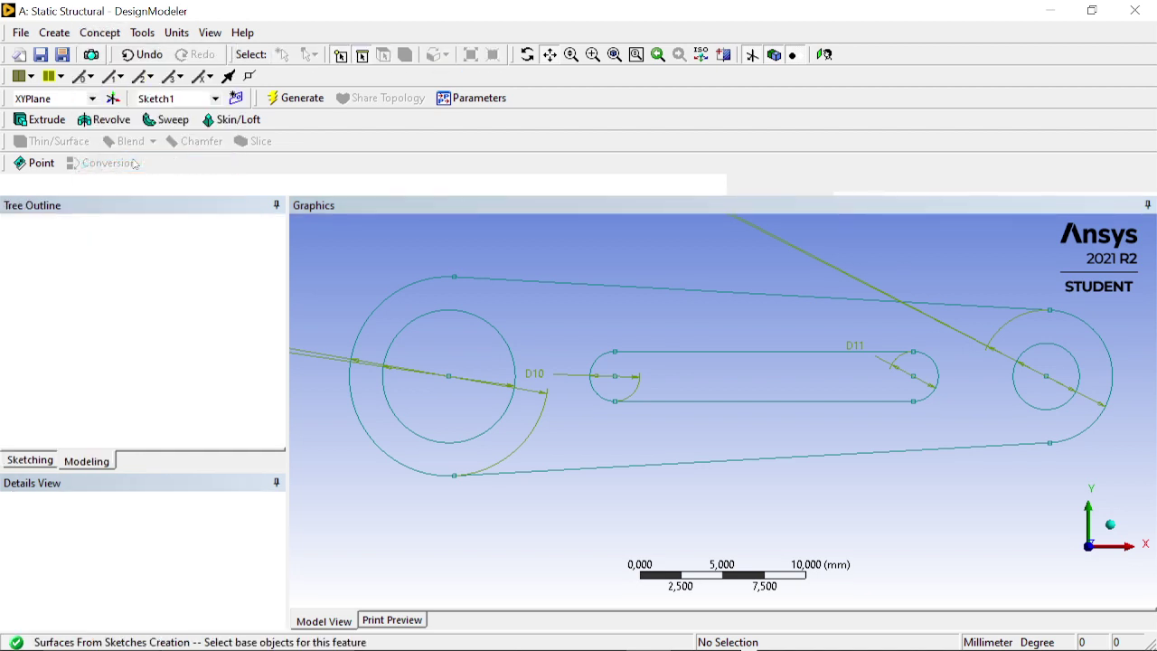
pyautogui.click(120, 254)
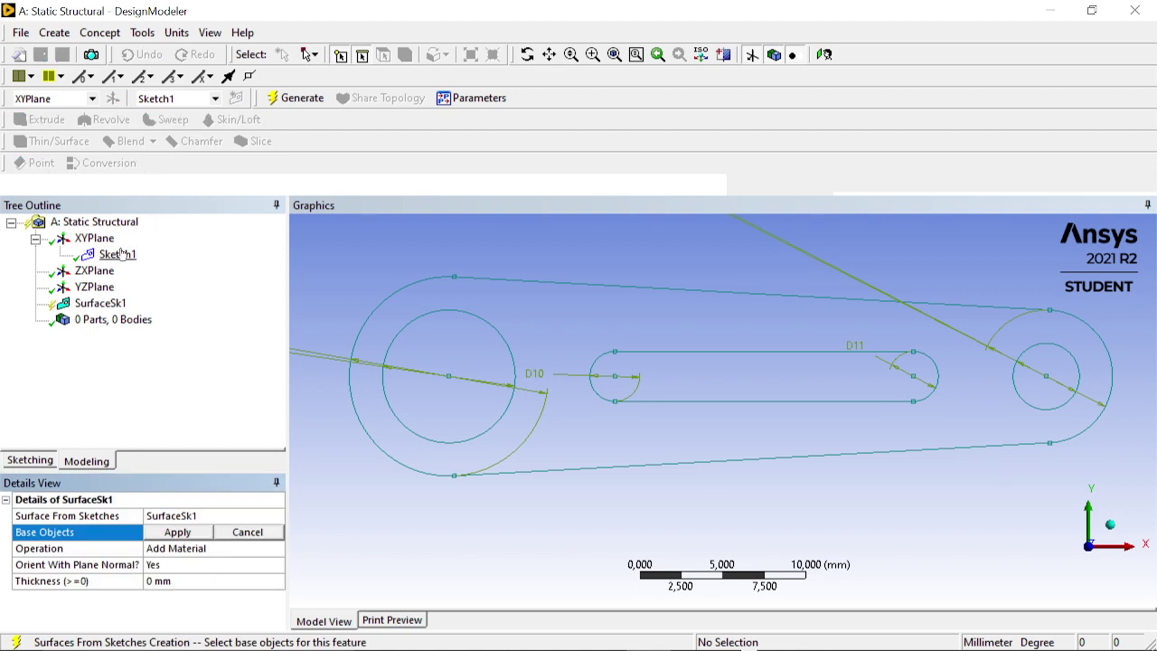
pyautogui.click(178, 533)
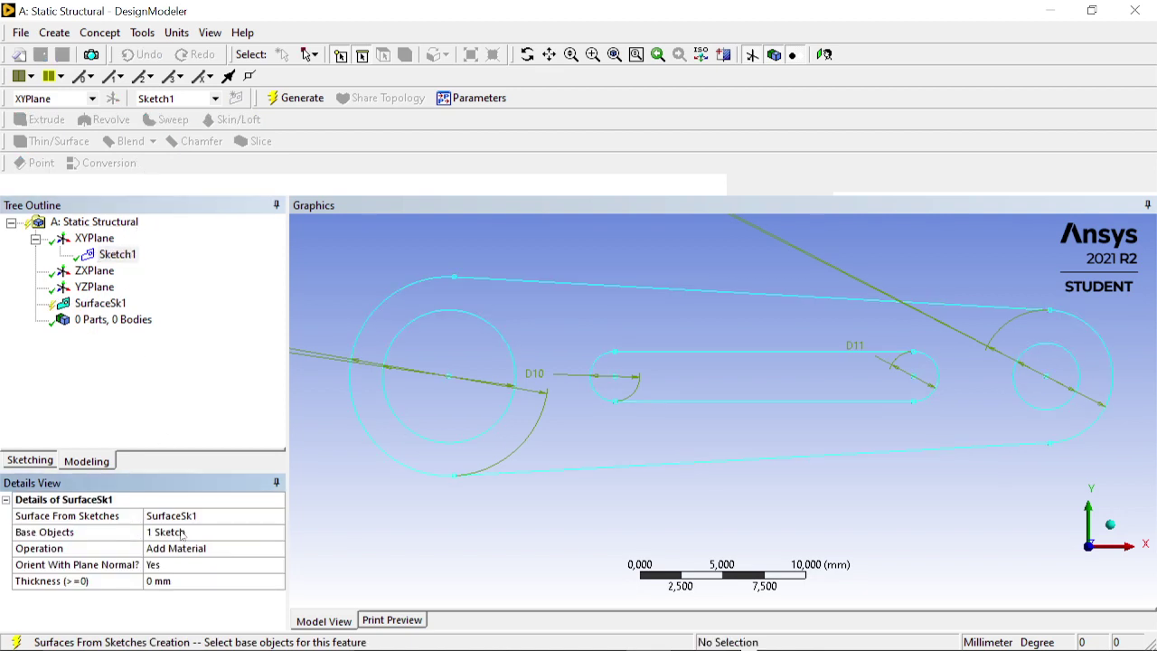
pyautogui.click(298, 101)
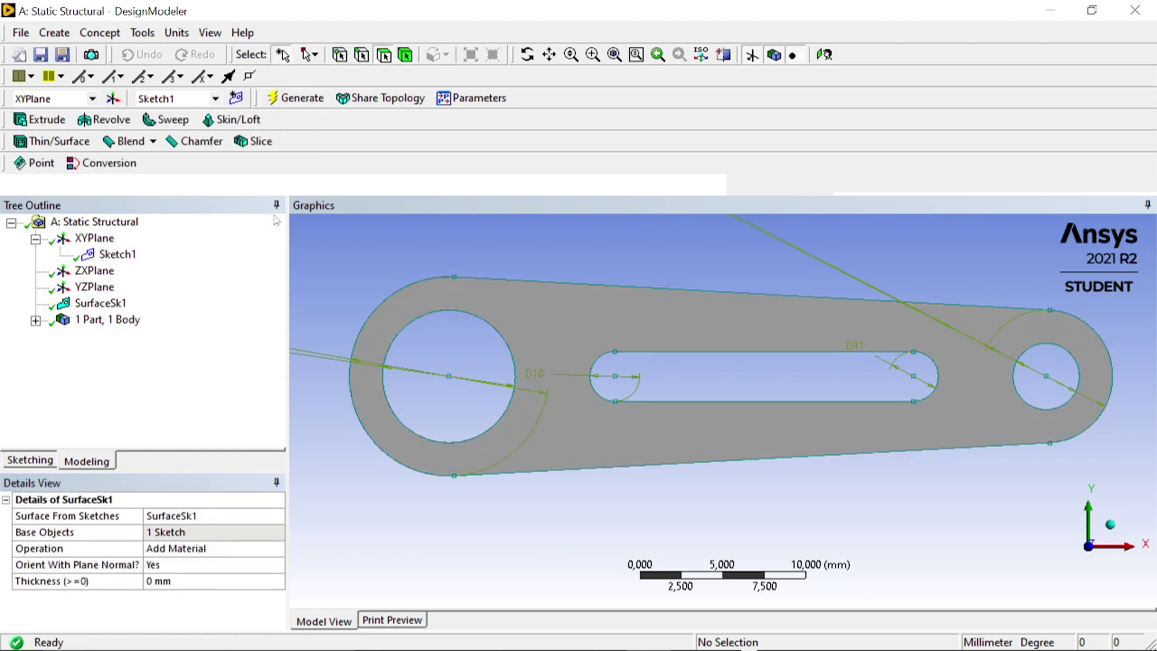
# Set the surface body's thickness mode to User Defined and its thickness to 5 mm.
pyautogui.click(35, 320)
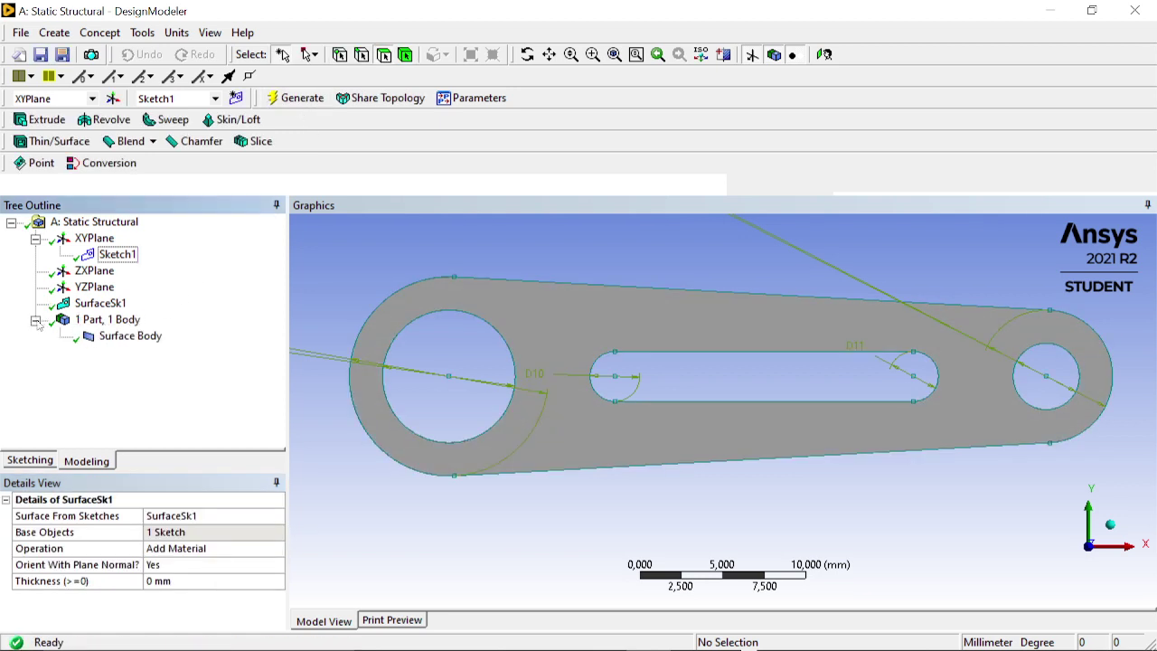
pyautogui.click(127, 336)
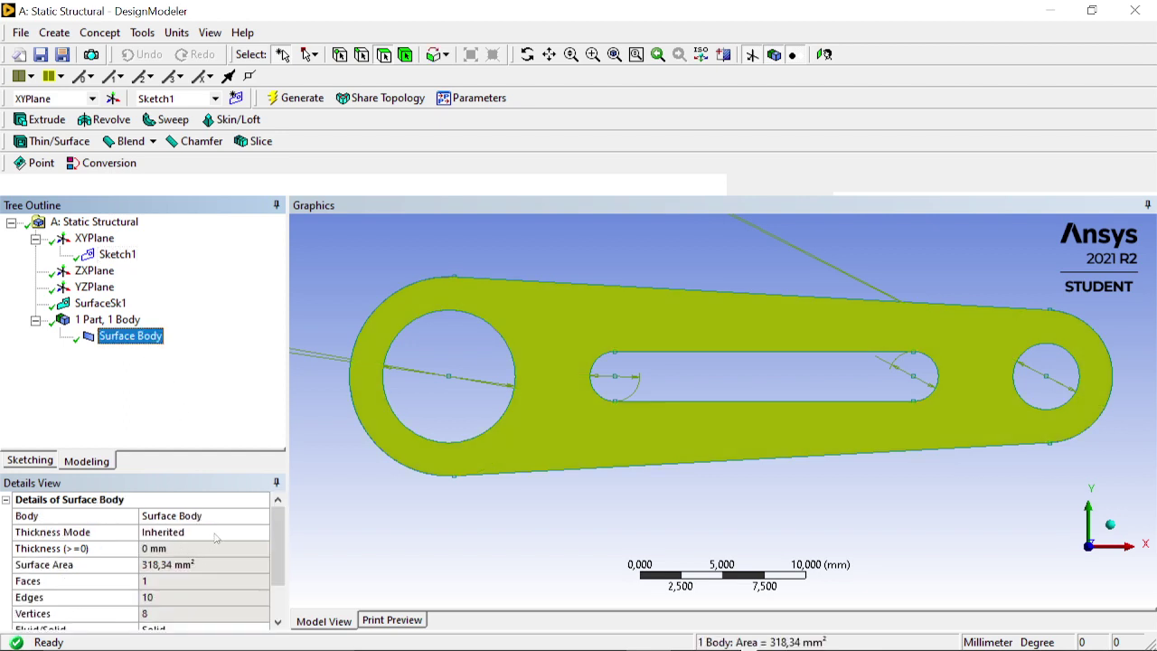
pyautogui.click(217, 536)
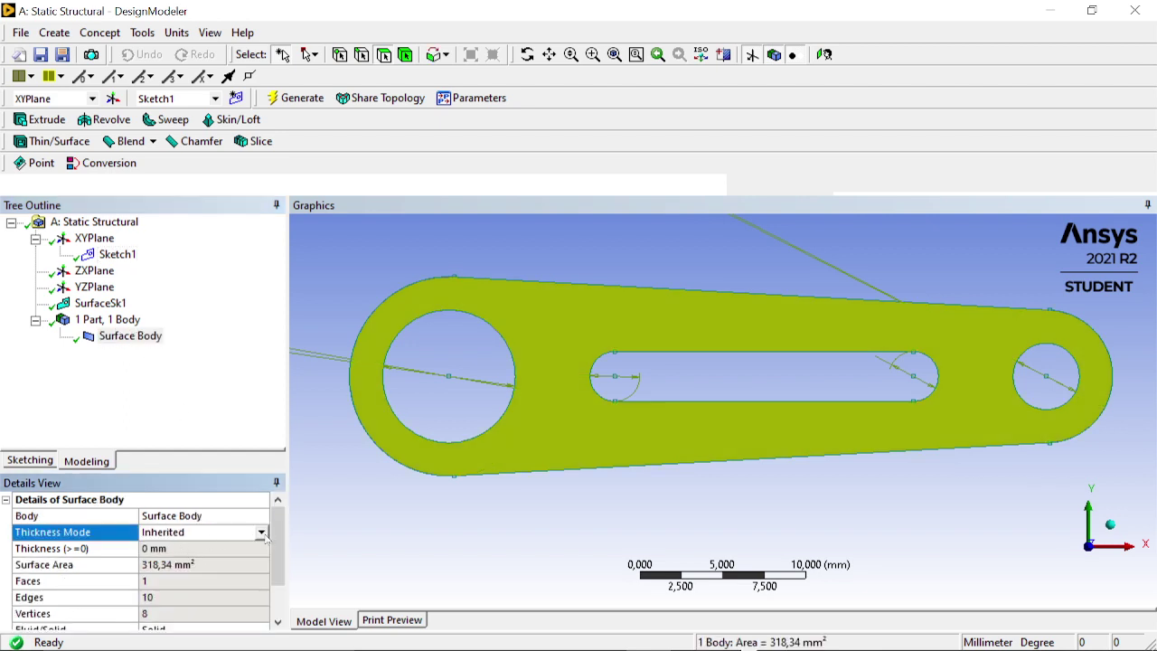
pyautogui.click(261, 533)
pyautogui.click(209, 558)
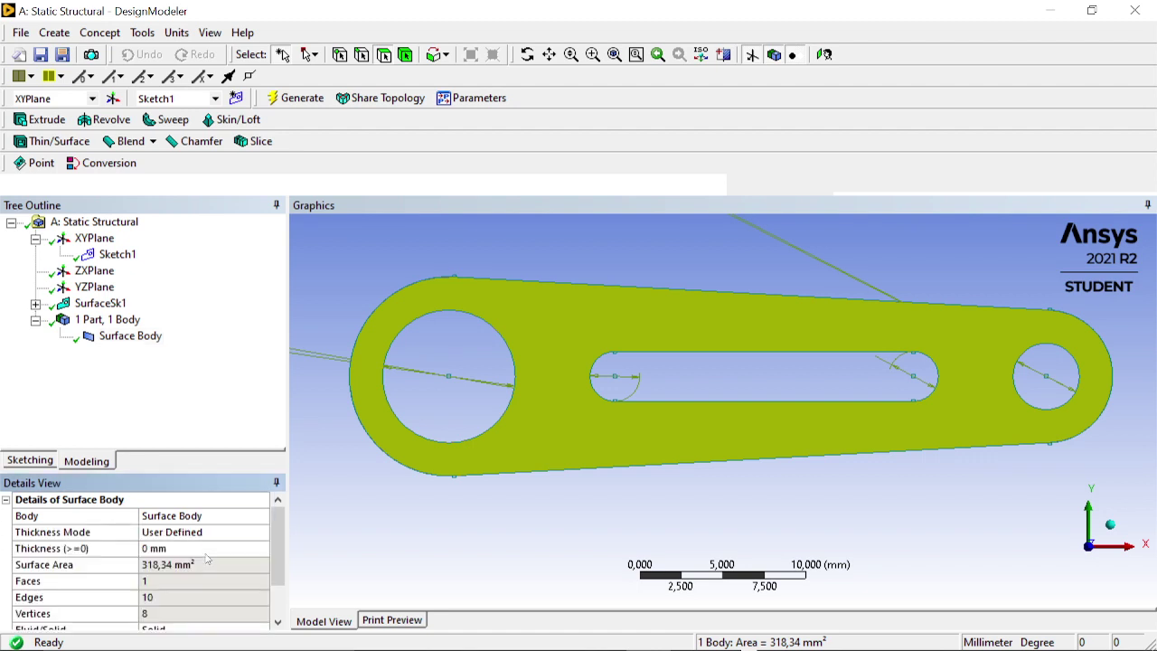
pyautogui.click(183, 548)
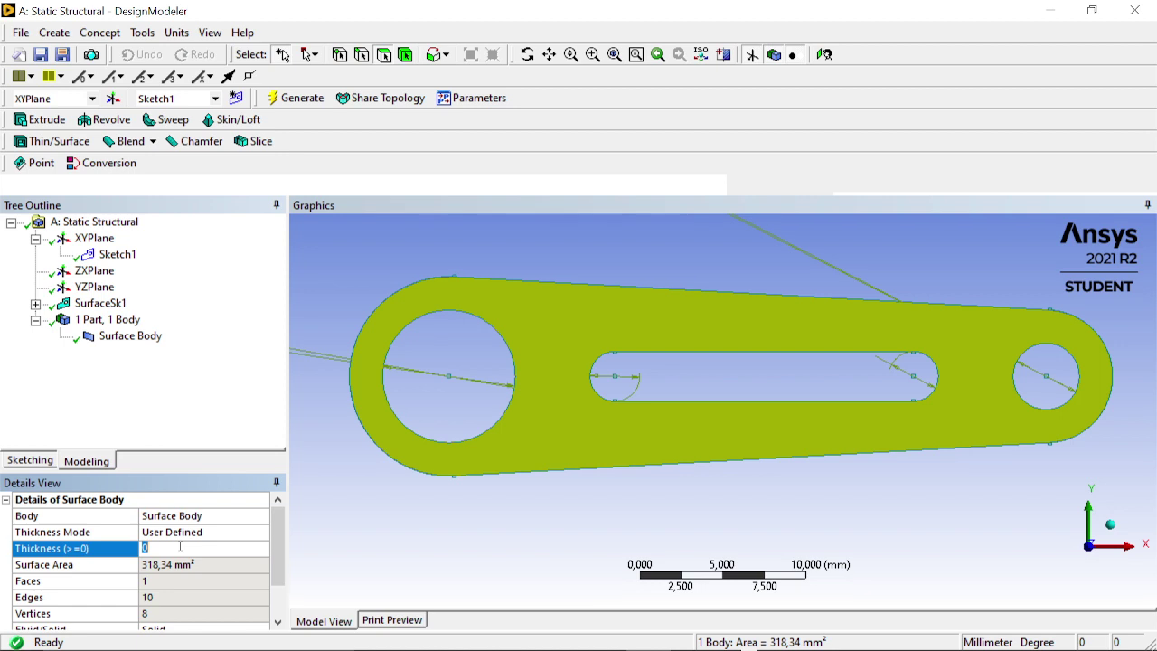
pyautogui.write('5')
pyautogui.press('Return')
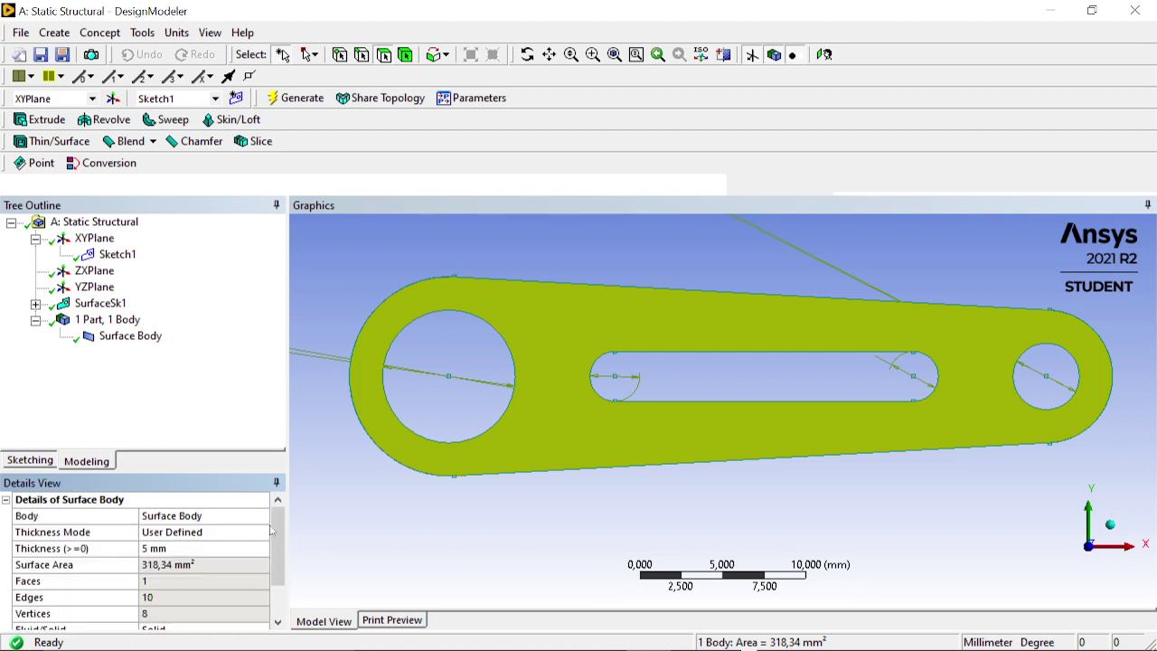
pyautogui.click(327, 534)
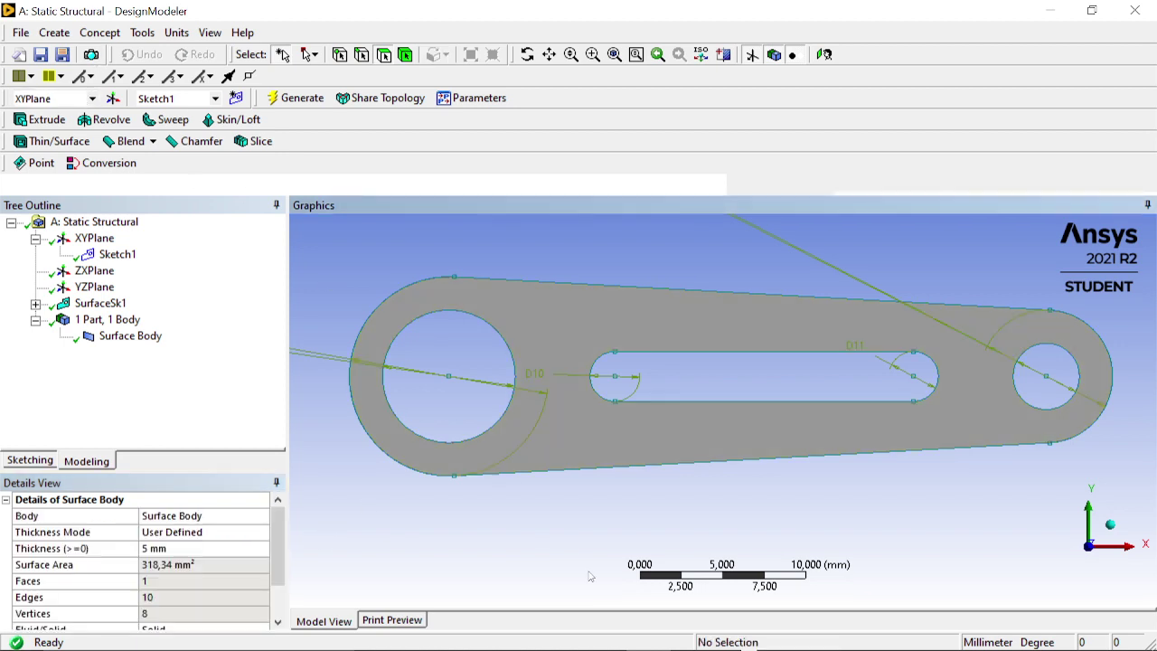
# Switch to Workbench and open the Static Structural system's Model in Mechanical.
pyautogui.moveTo(556, 632)
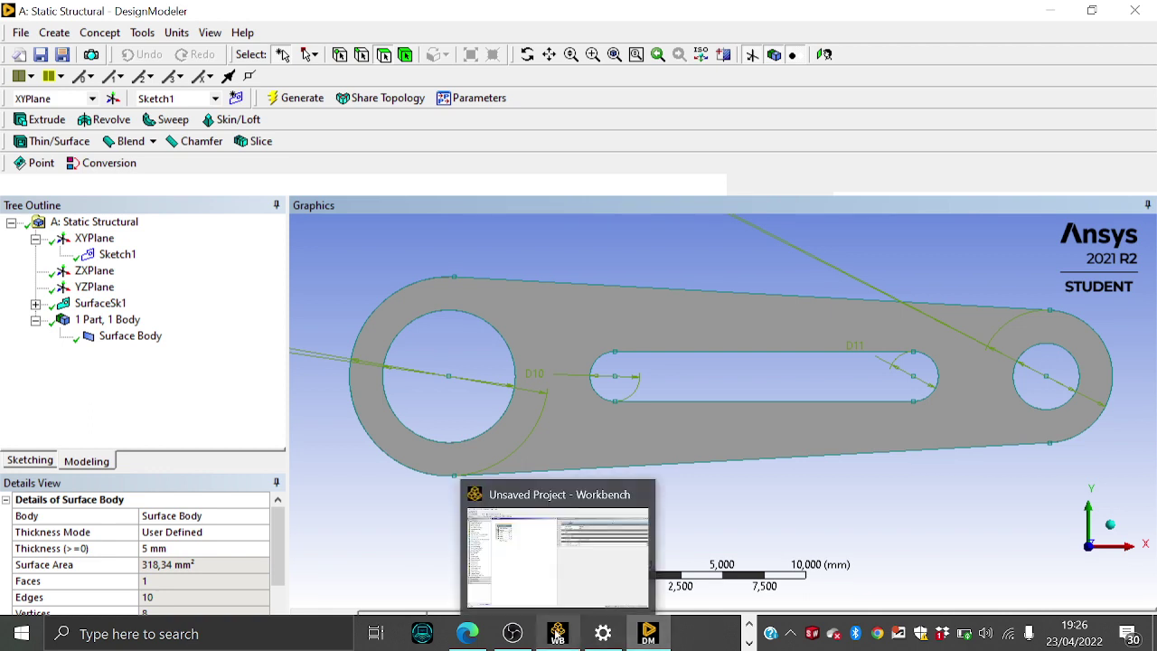
pyautogui.click(512, 532)
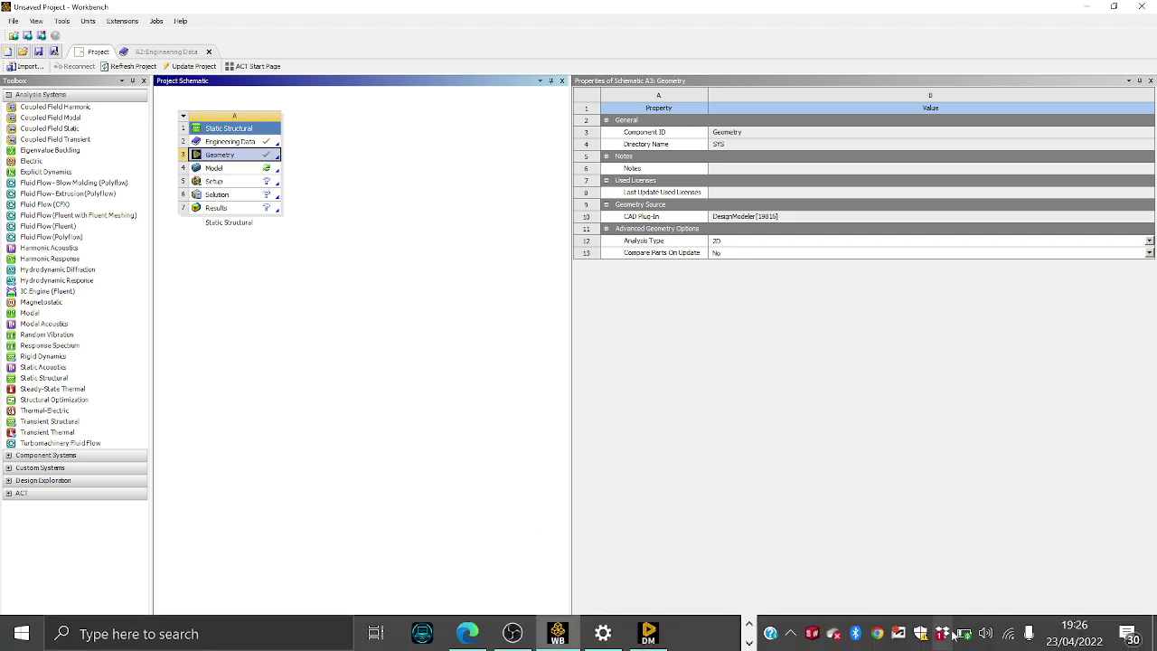
pyautogui.doubleClick(215, 168)
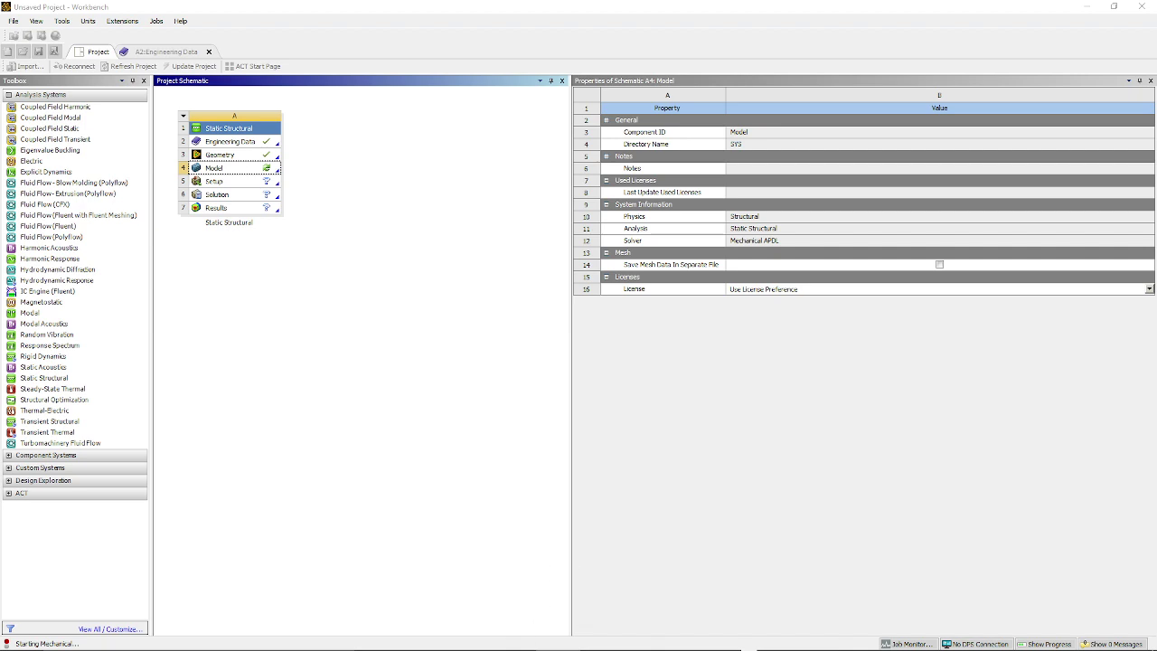
pyautogui.moveTo(536, 630)
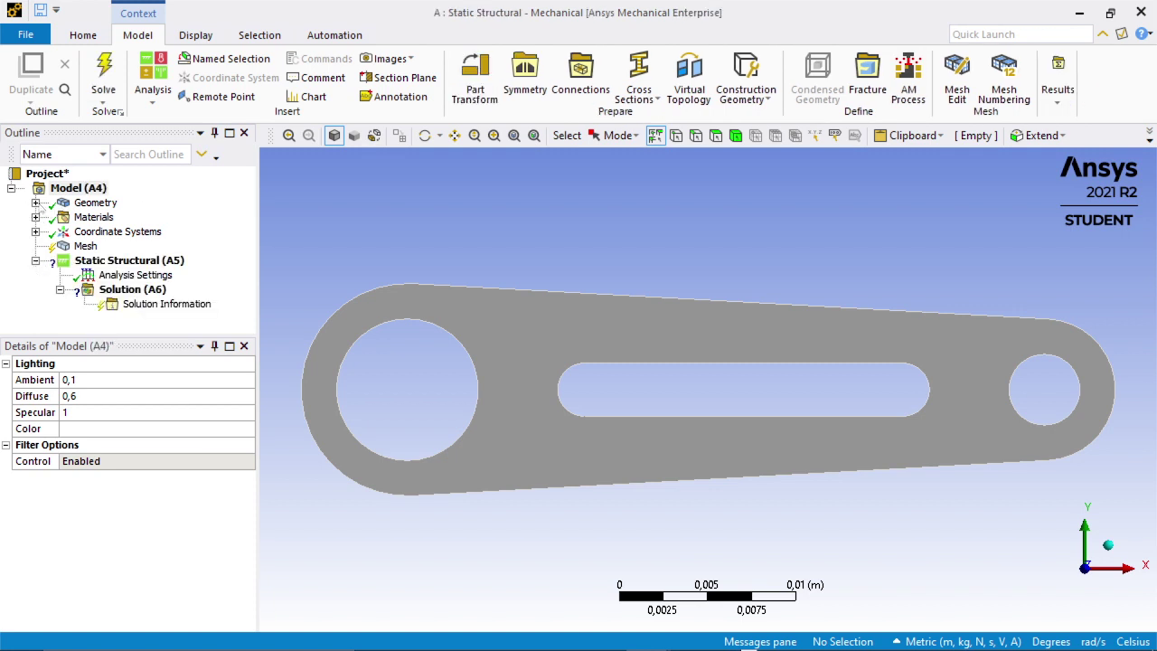
# Assign the lowercase "structural steel" material to the surface body.
pyautogui.click(35, 202)
pyautogui.click(127, 217)
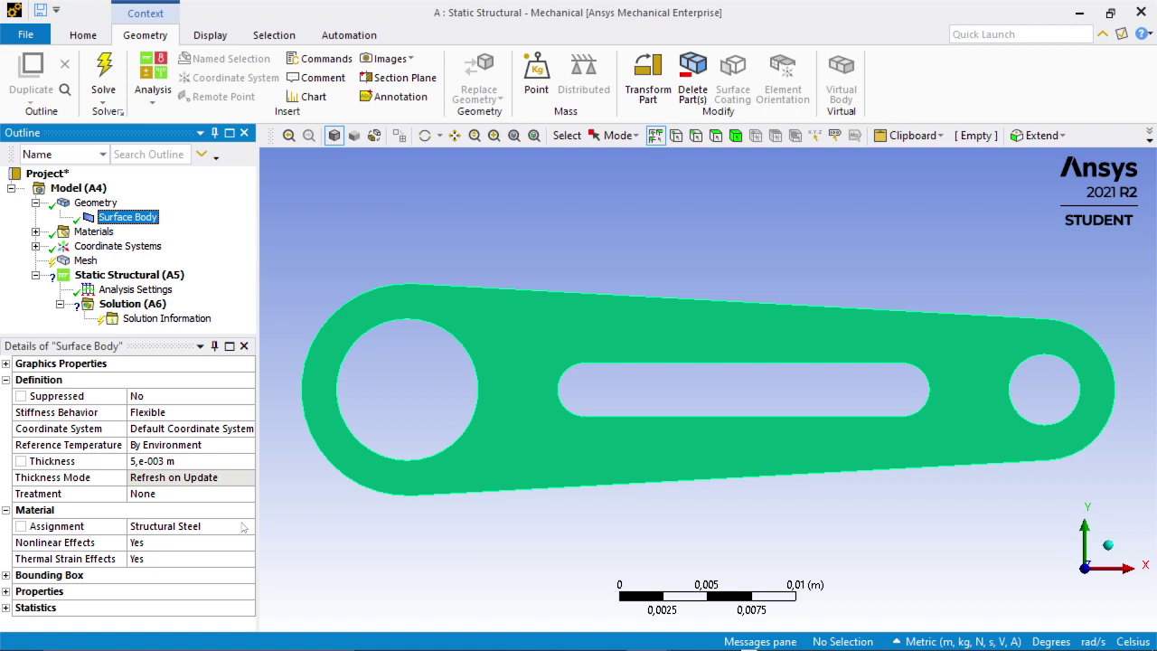
pyautogui.click(244, 527)
pyautogui.click(246, 527)
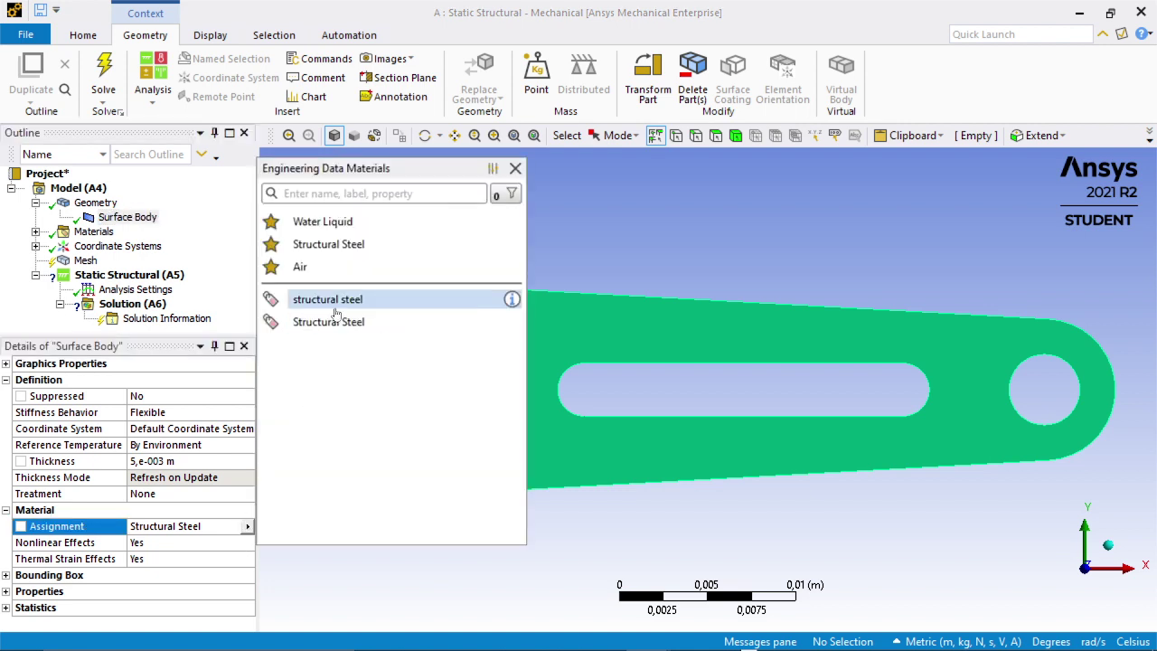
pyautogui.moveTo(336, 304); pyautogui.dragTo(335, 311)
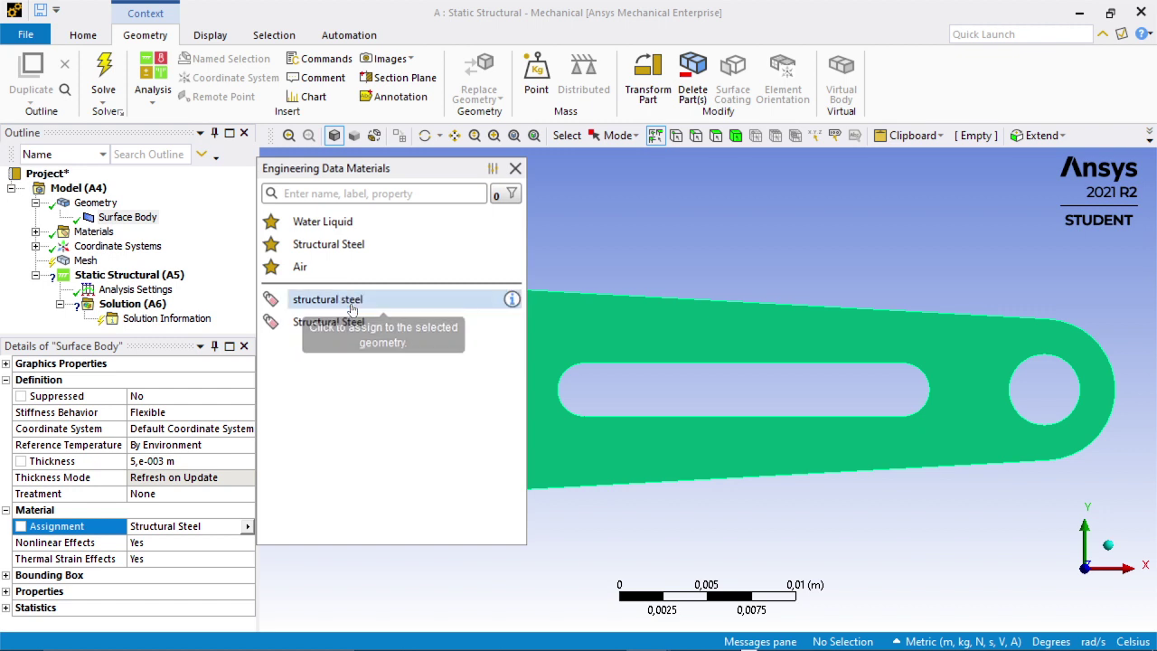
pyautogui.click(335, 302)
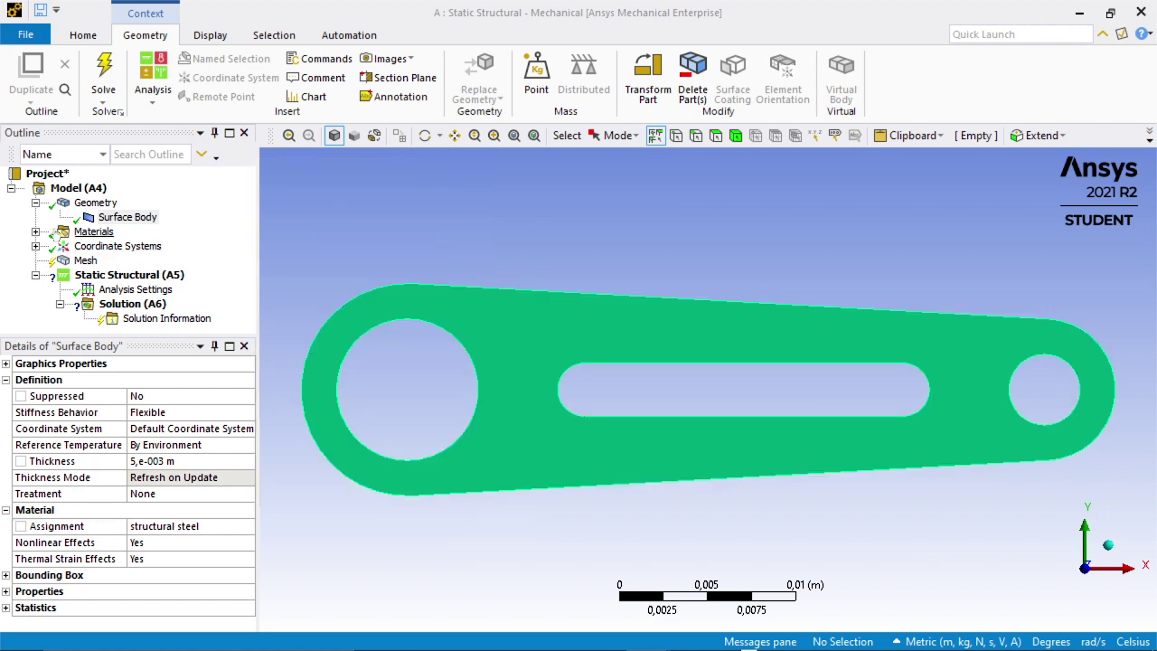
pyautogui.click(35, 246)
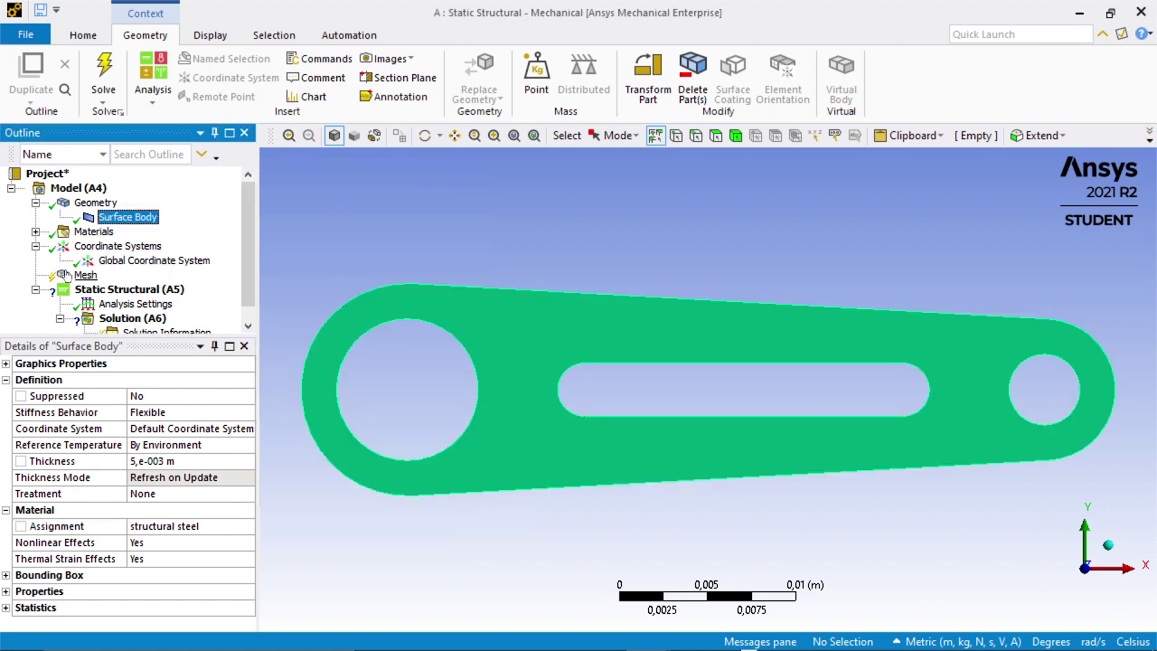
pyautogui.click(76, 274)
pyautogui.rightClick(76, 273)
pyautogui.moveTo(91, 280)
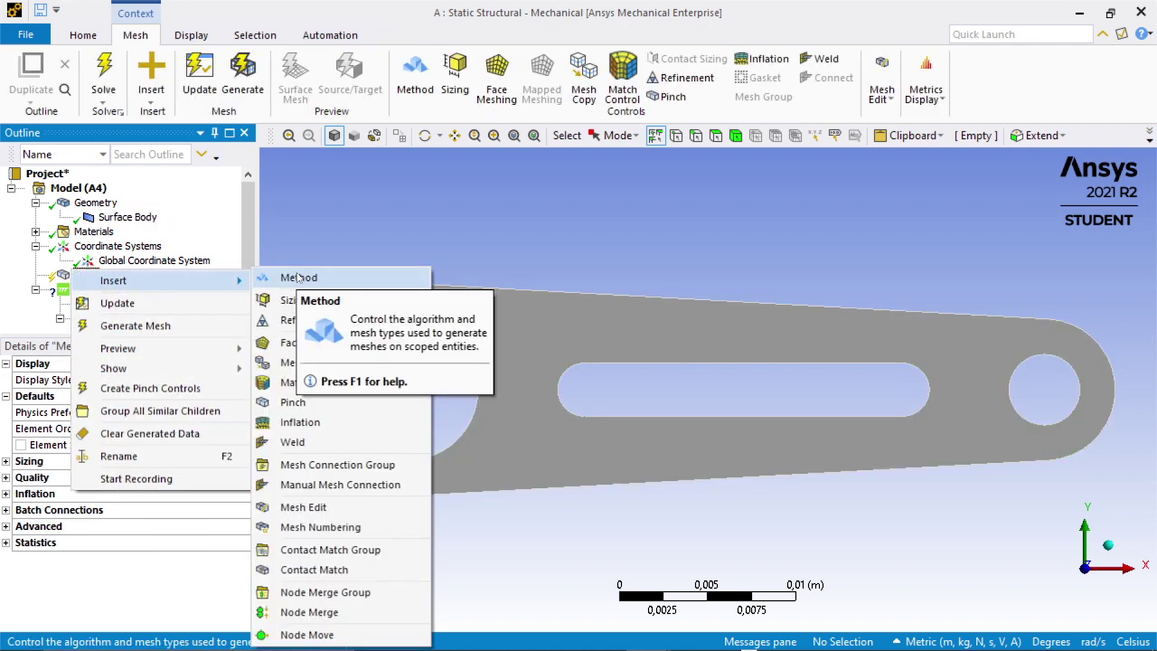
pyautogui.click(298, 277)
pyautogui.rightClick(84, 276)
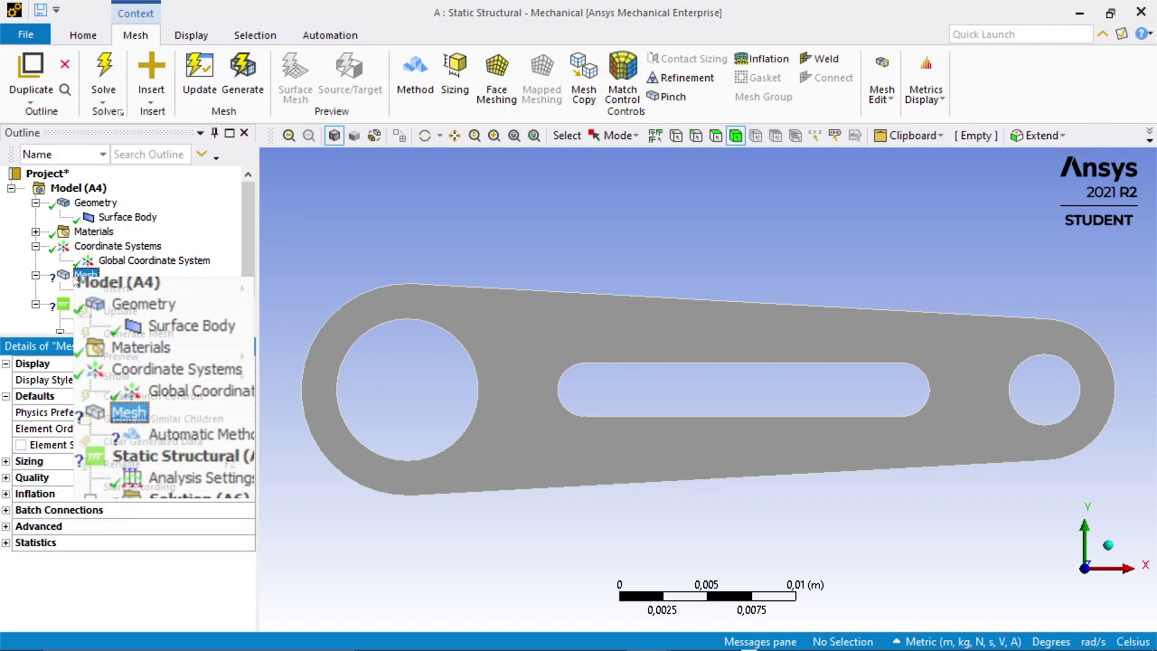
pyautogui.click(429, 276)
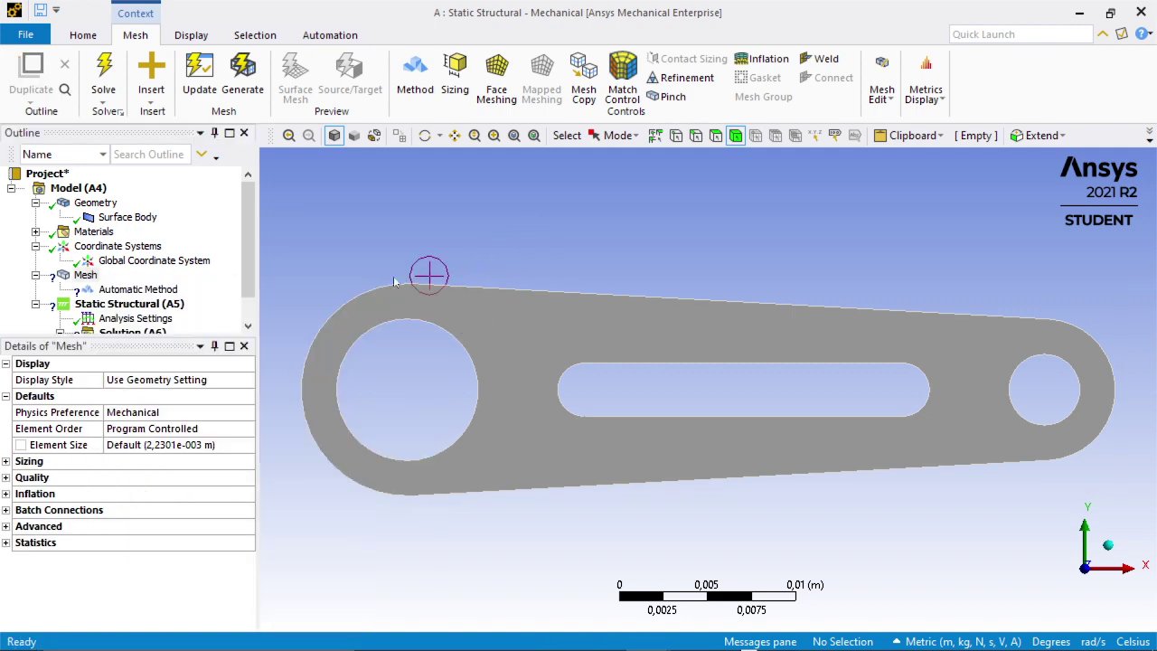
pyautogui.rightClick(136, 290)
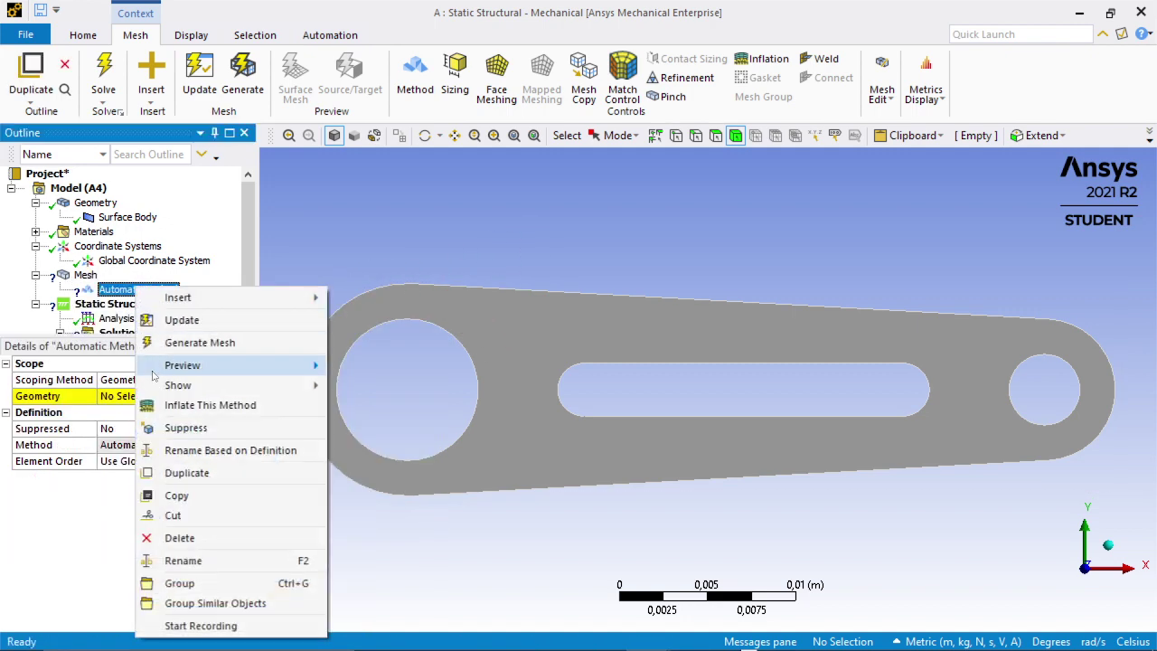
pyautogui.click(181, 538)
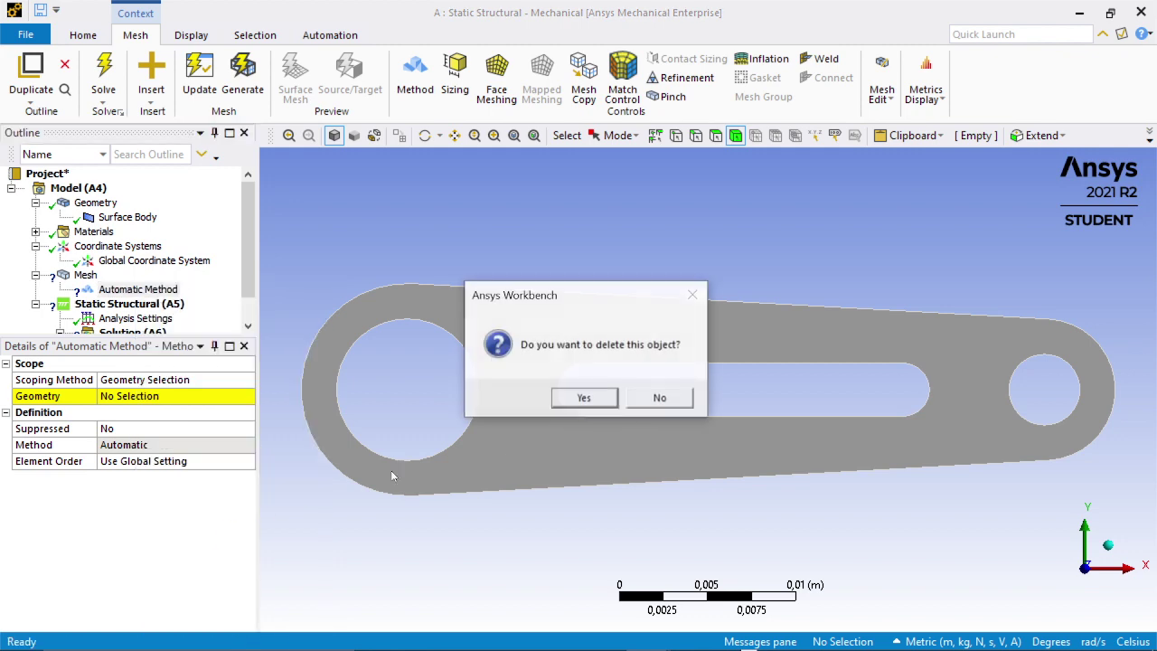
pyautogui.click(583, 402)
# Insert a mesh method and scope it to the link's surface body.
pyautogui.rightClick(85, 275)
pyautogui.moveTo(181, 283)
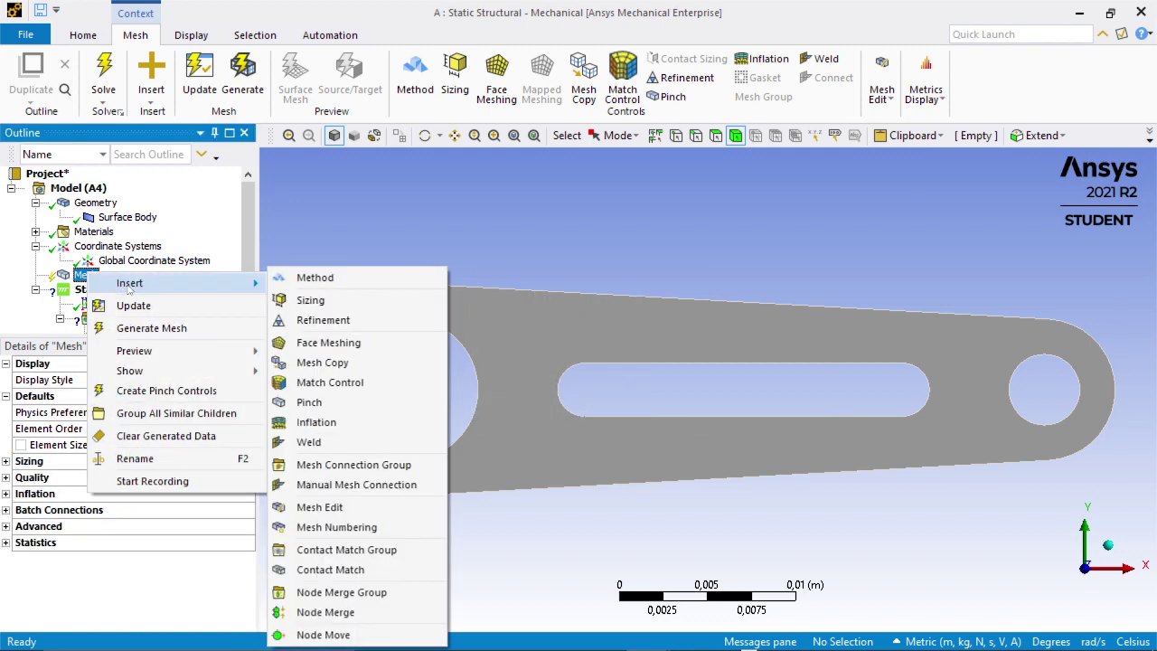
pyautogui.click(307, 281)
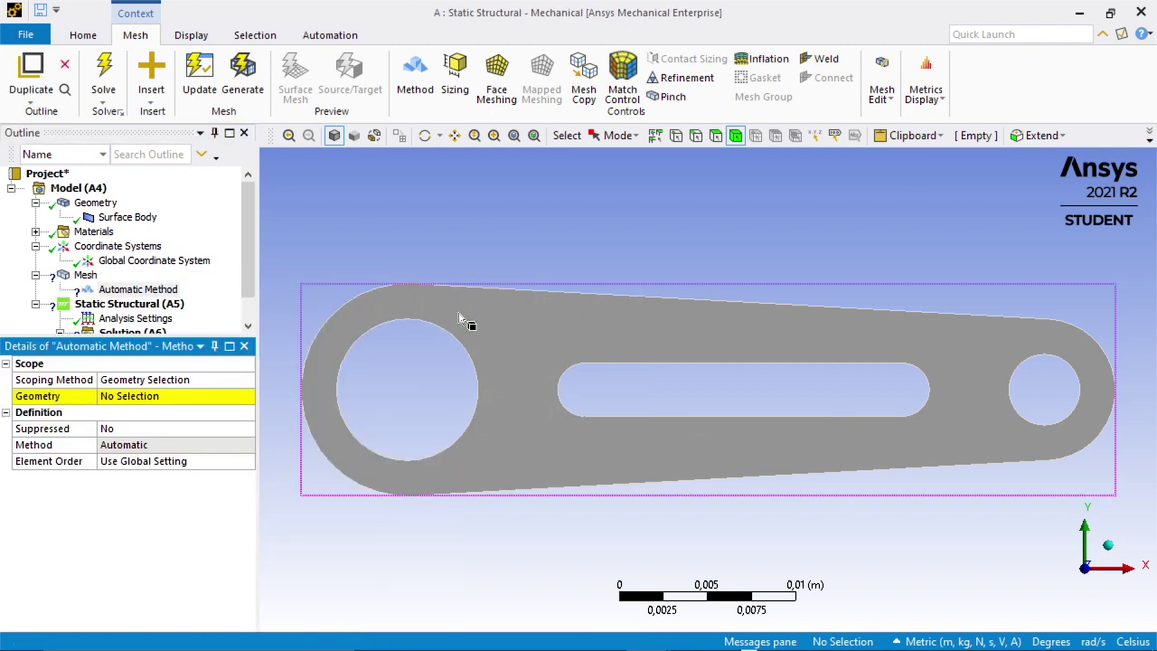
pyautogui.click(456, 316)
pyautogui.click(135, 396)
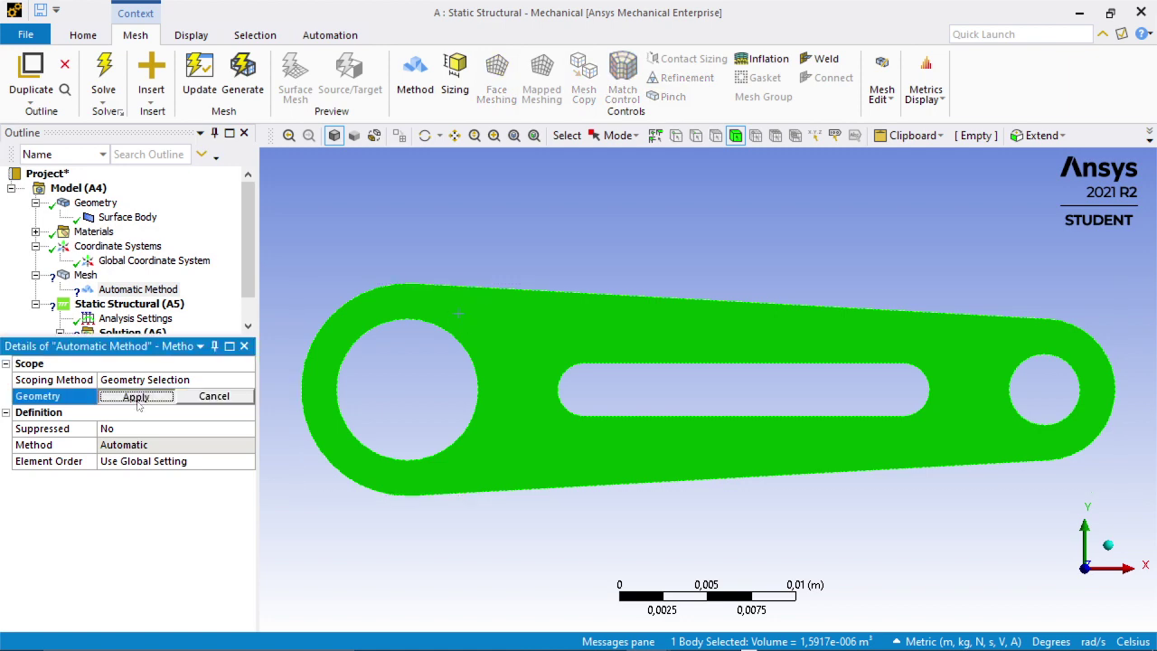
pyautogui.click(134, 396)
# Insert a mesh sizing on the link's surface body with an element size of 1,5e-003 m.
pyautogui.rightClick(96, 264)
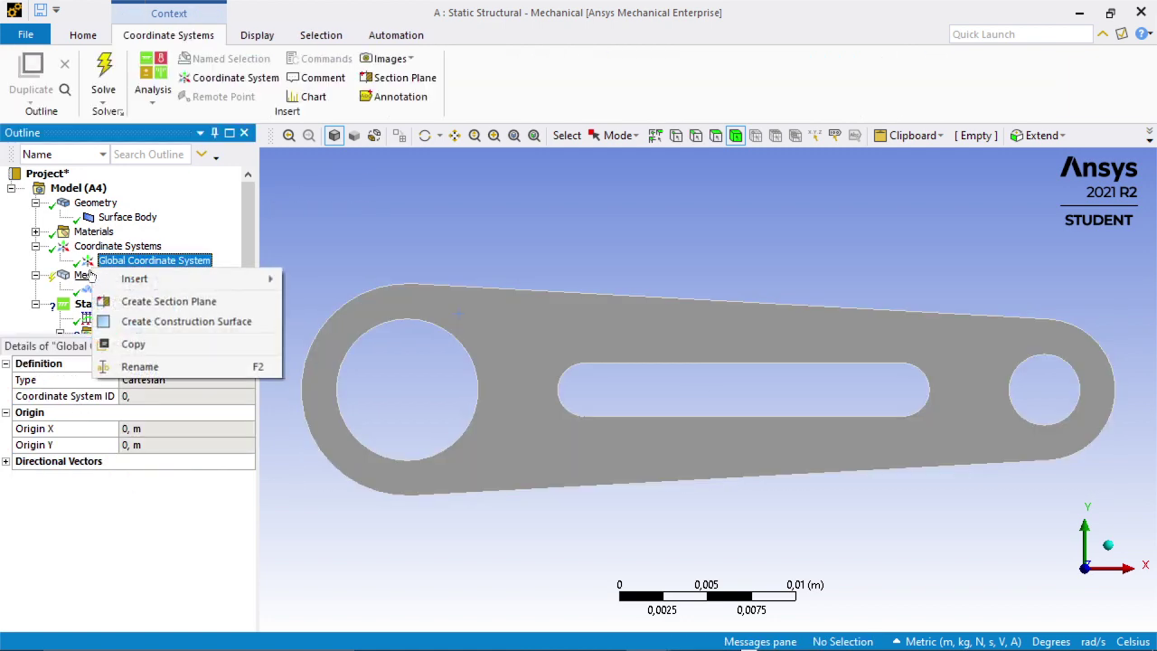
pyautogui.rightClick(86, 276)
pyautogui.moveTo(136, 284)
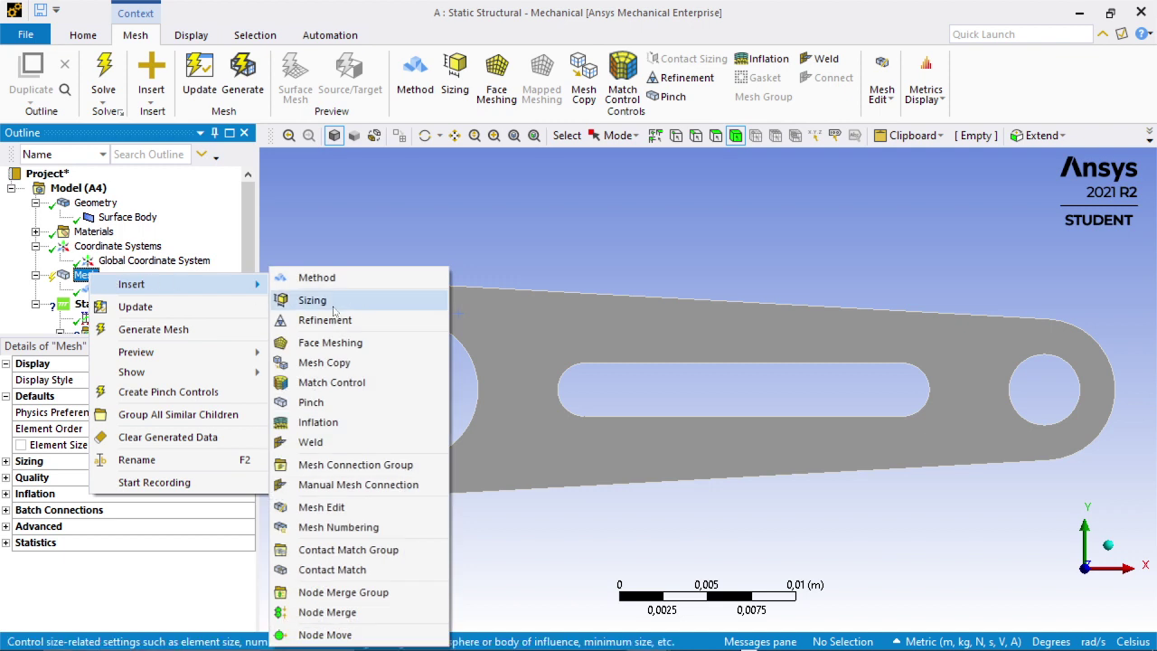
pyautogui.click(338, 307)
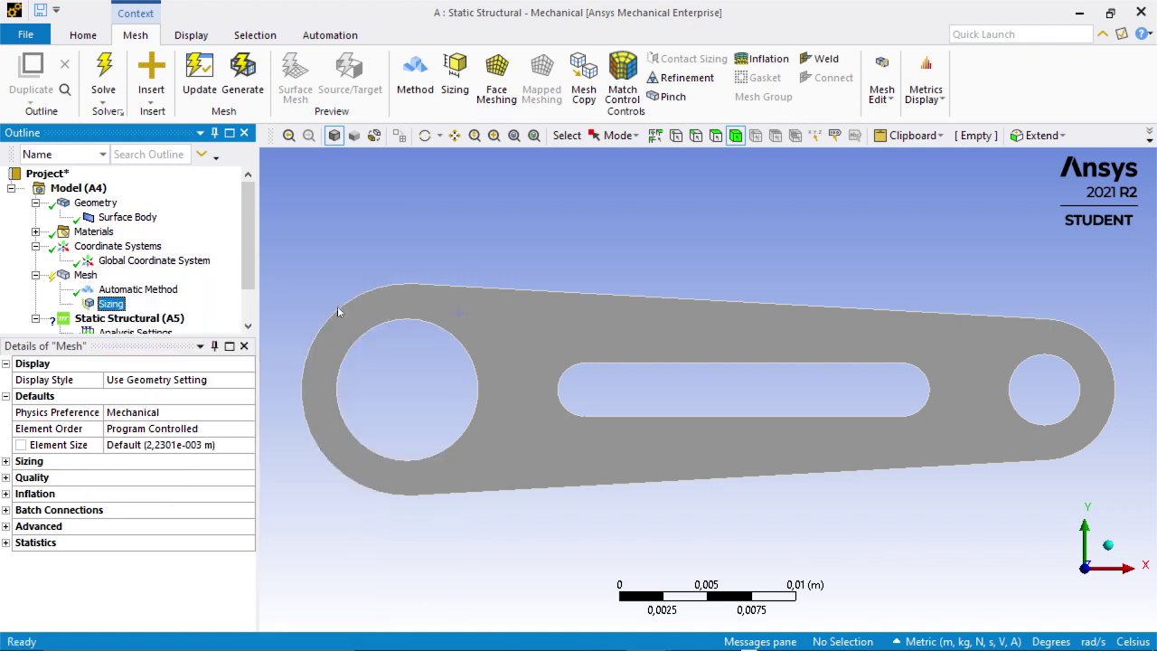
pyautogui.click(431, 320)
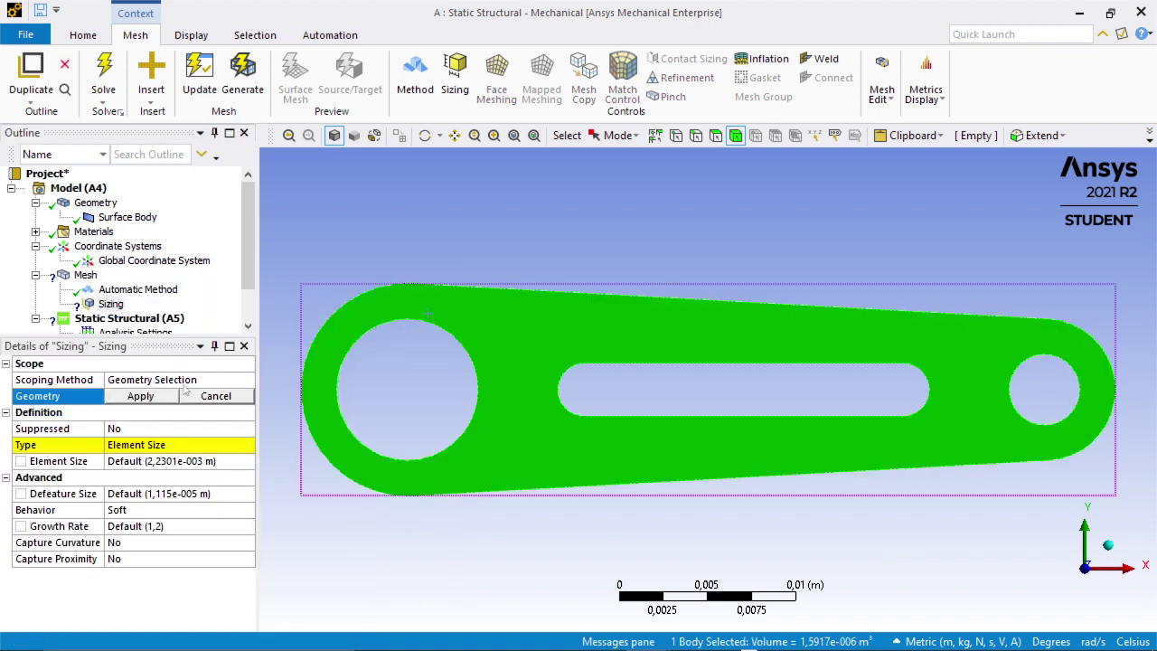
pyautogui.click(140, 396)
pyautogui.click(147, 462)
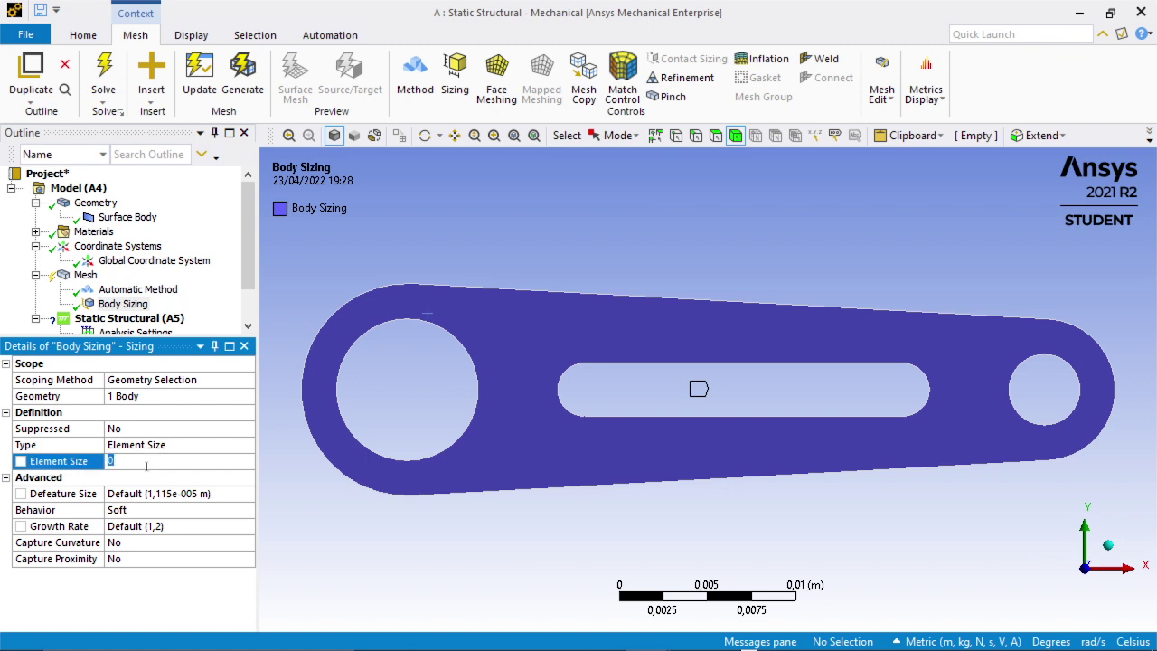
pyautogui.write('1,5e-003 m')
pyautogui.press('Return')
pyautogui.moveTo(249, 246); pyautogui.dragTo(249, 271)
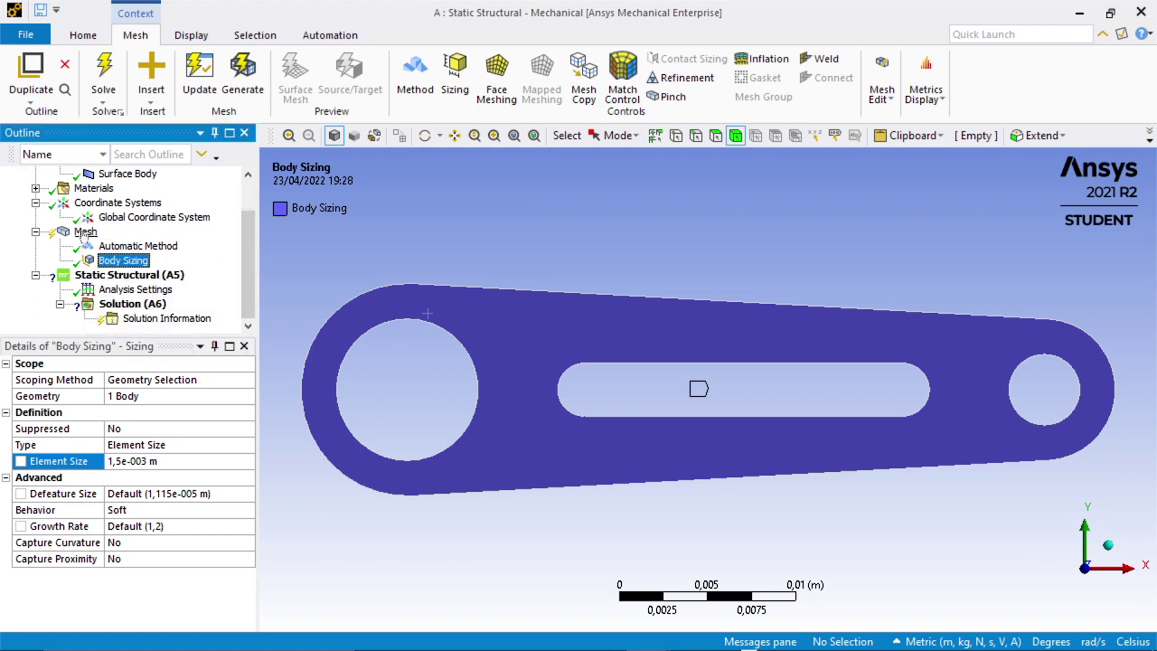
# Generate the mesh for the link's surface body.
pyautogui.rightClick(85, 233)
pyautogui.moveTo(116, 244)
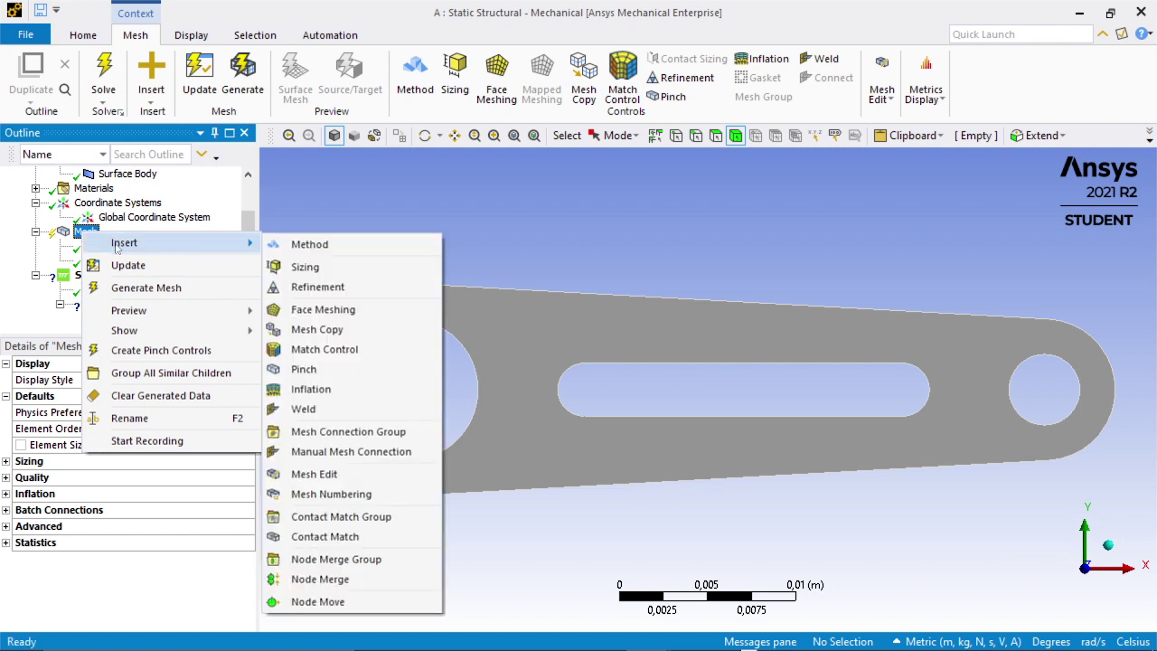
pyautogui.click(124, 291)
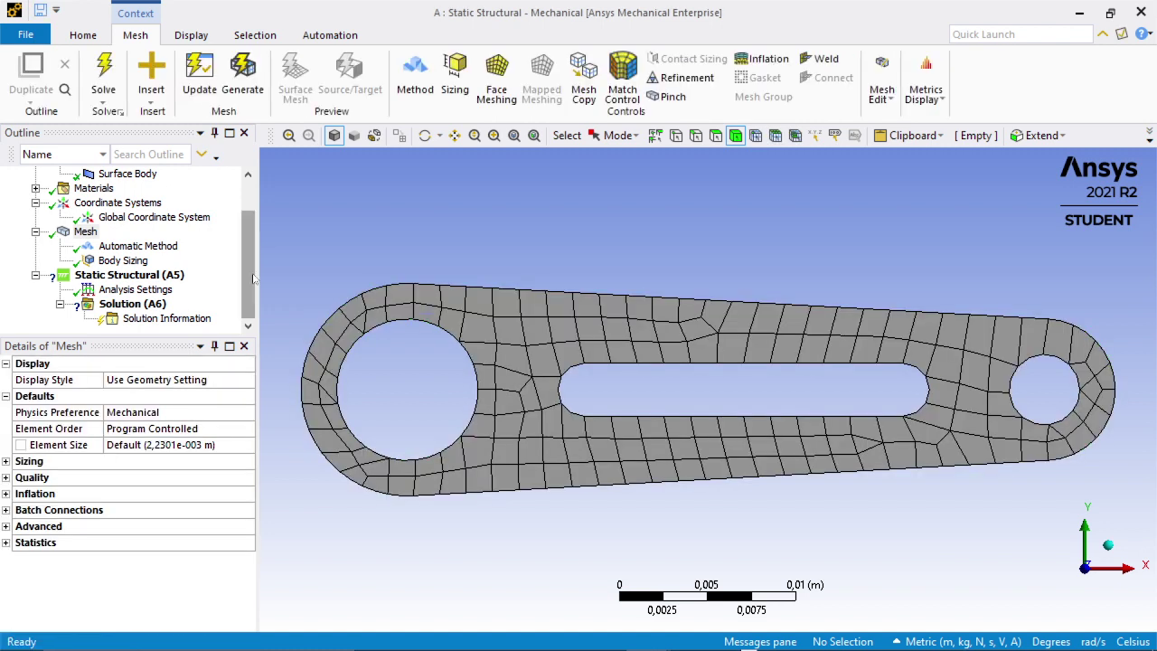
# Add a fixed support to the static structural analysis, scoped to the edge of the link's large round hole.
pyautogui.rightClick(114, 276)
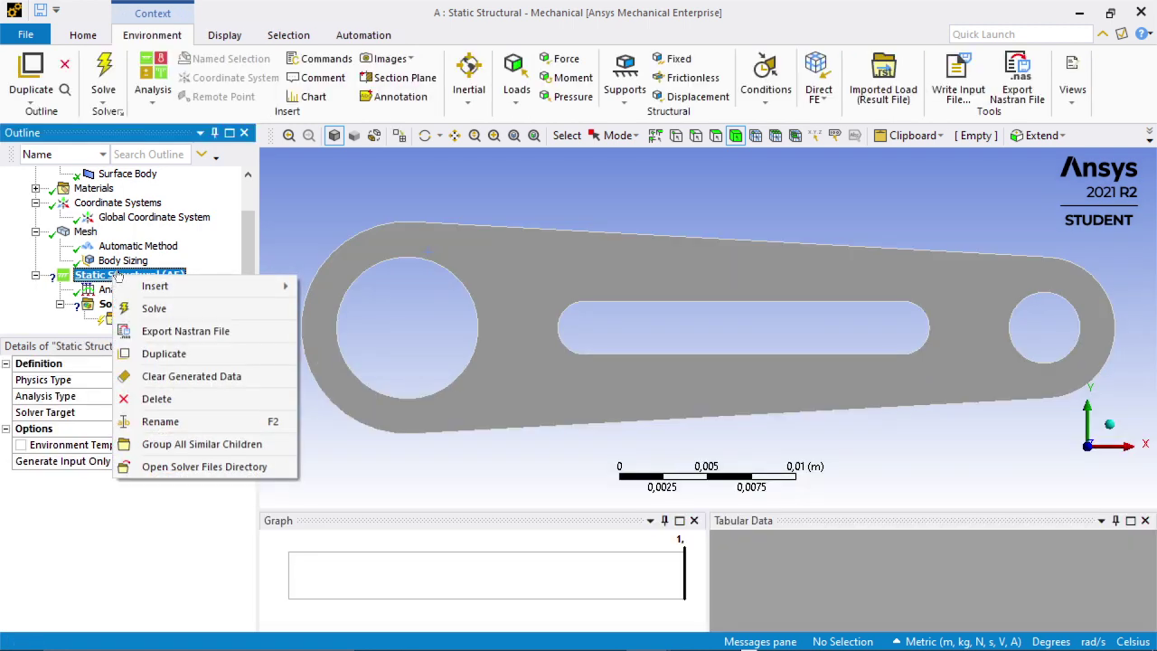
pyautogui.moveTo(176, 287)
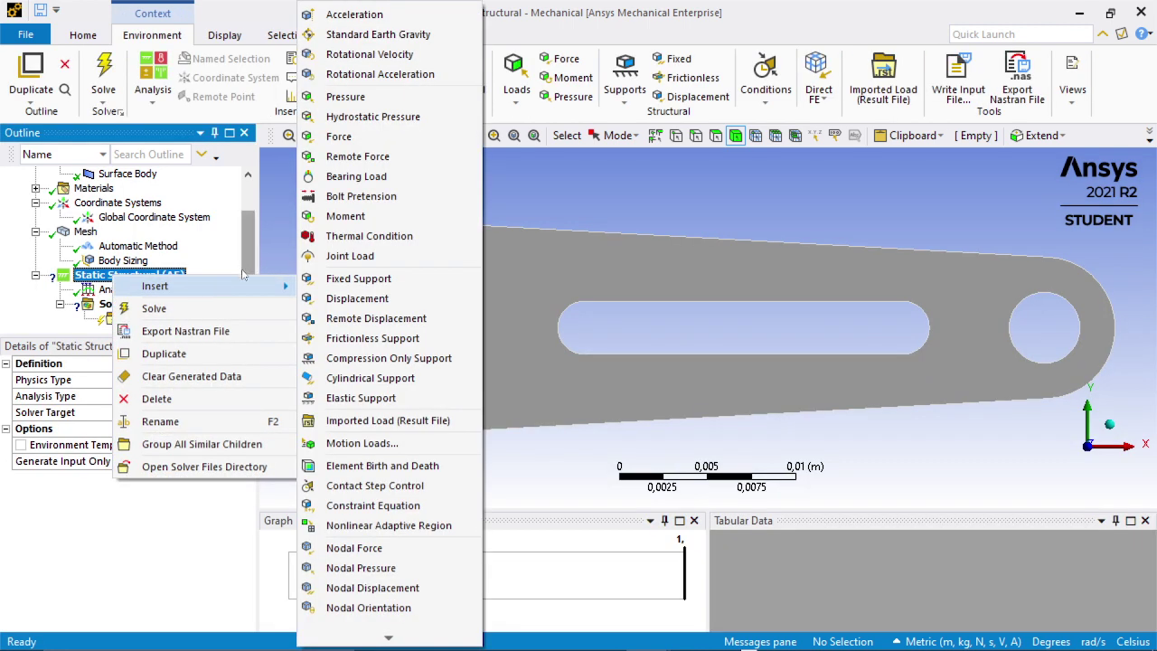
pyautogui.click(364, 280)
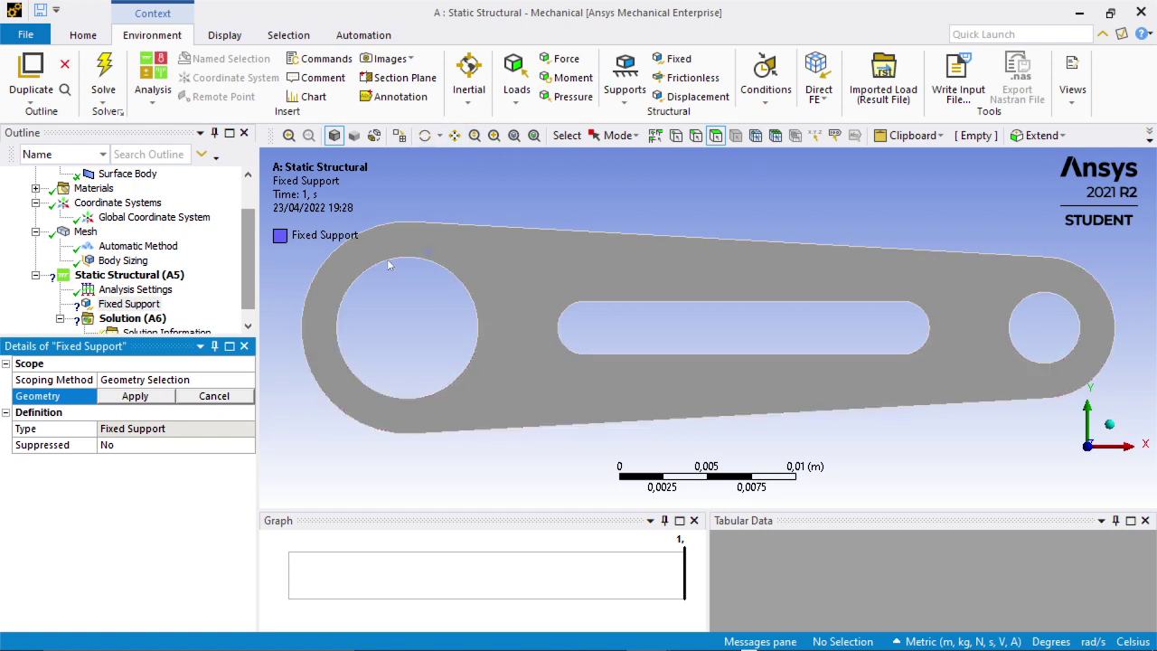
pyautogui.click(695, 135)
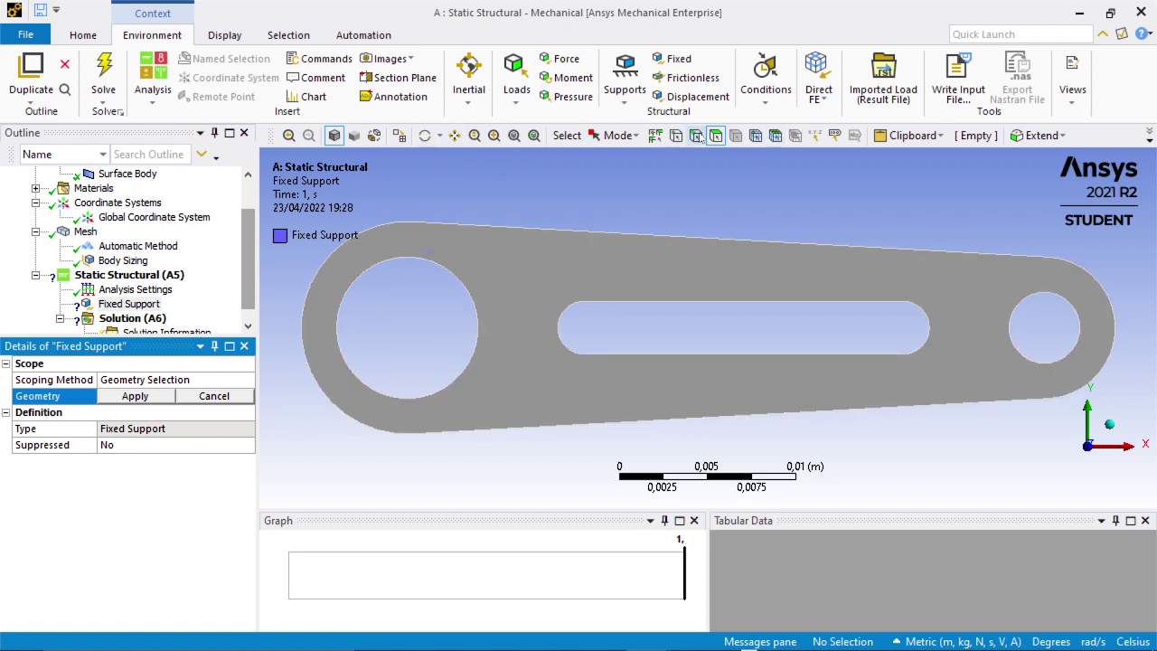
pyautogui.click(375, 274)
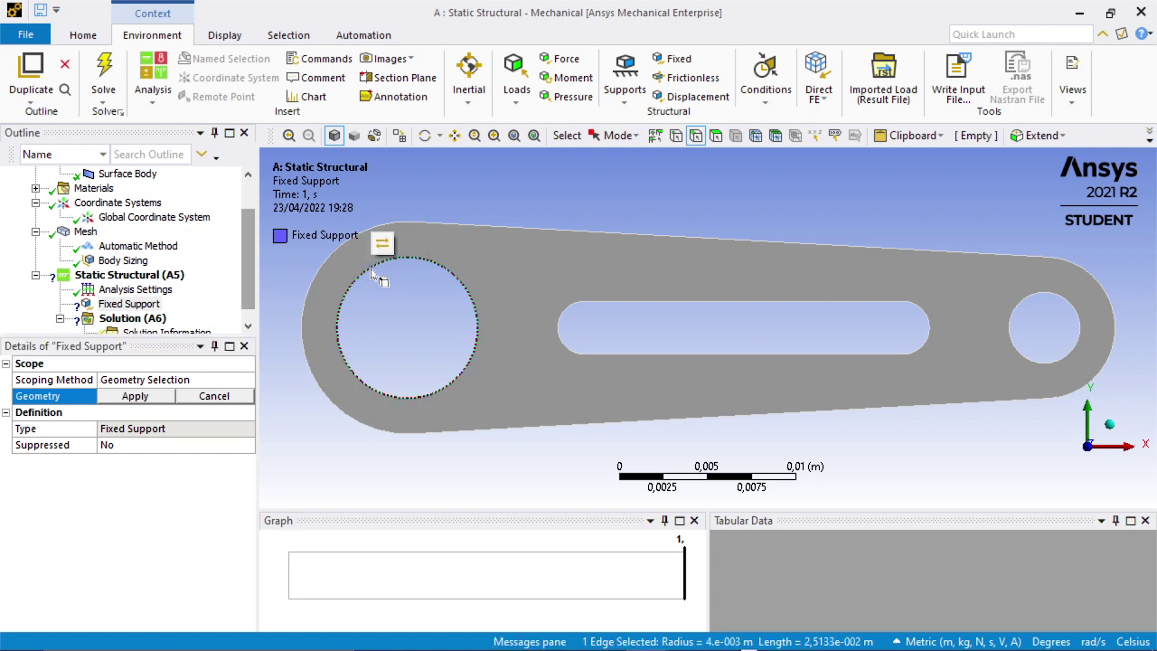
pyautogui.click(134, 397)
# Add a force to the static structural analysis, scoped to the outer arc edge around the link's small-hole end.
pyautogui.rightClick(105, 276)
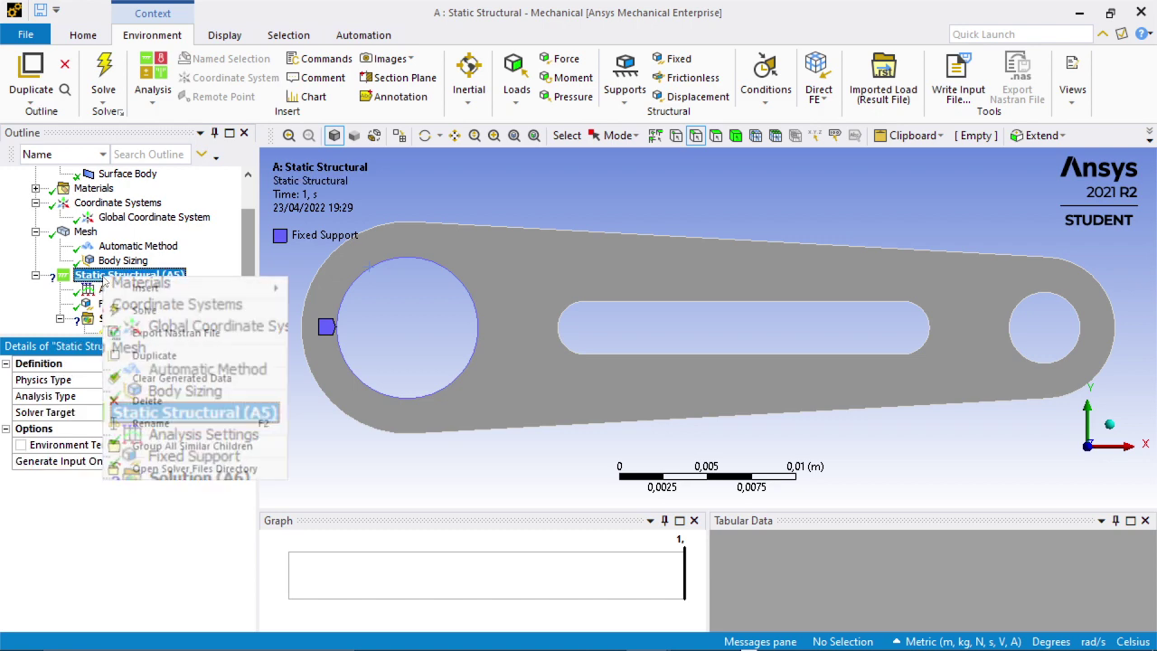
pyautogui.moveTo(134, 289)
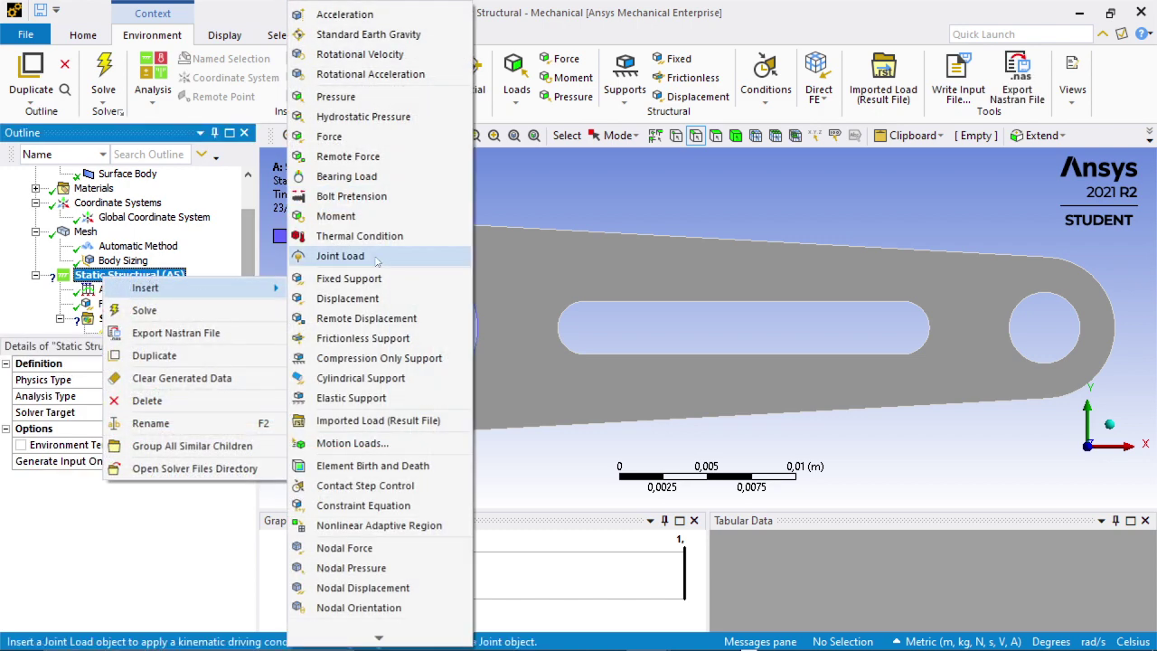
pyautogui.click(357, 137)
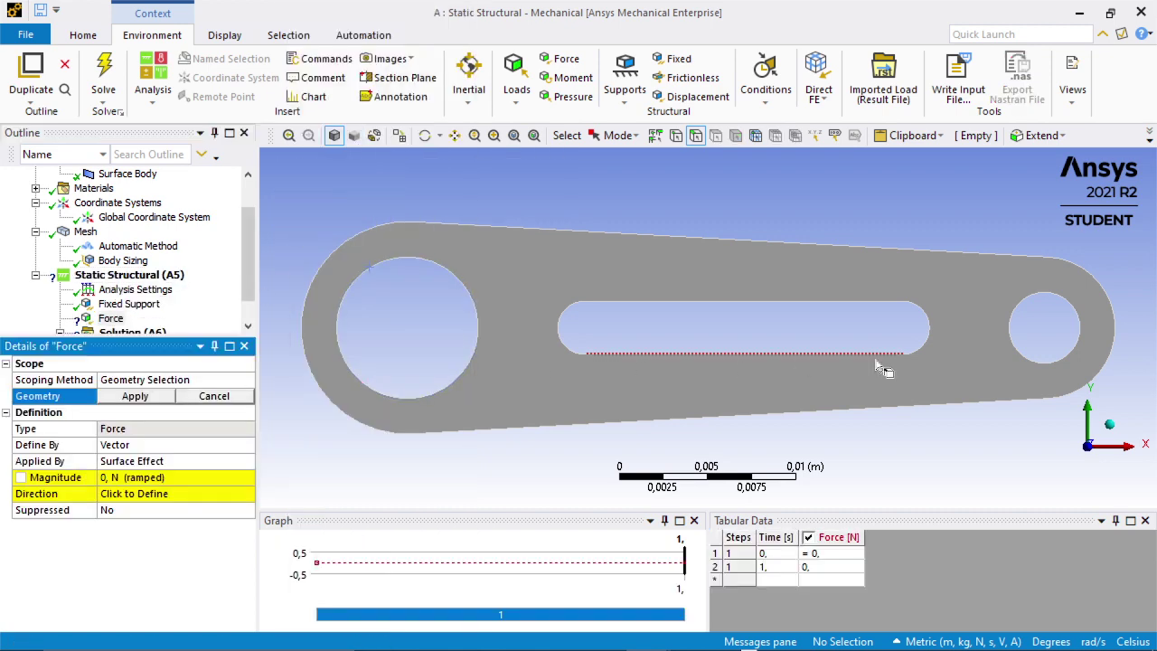
pyautogui.click(1115, 300)
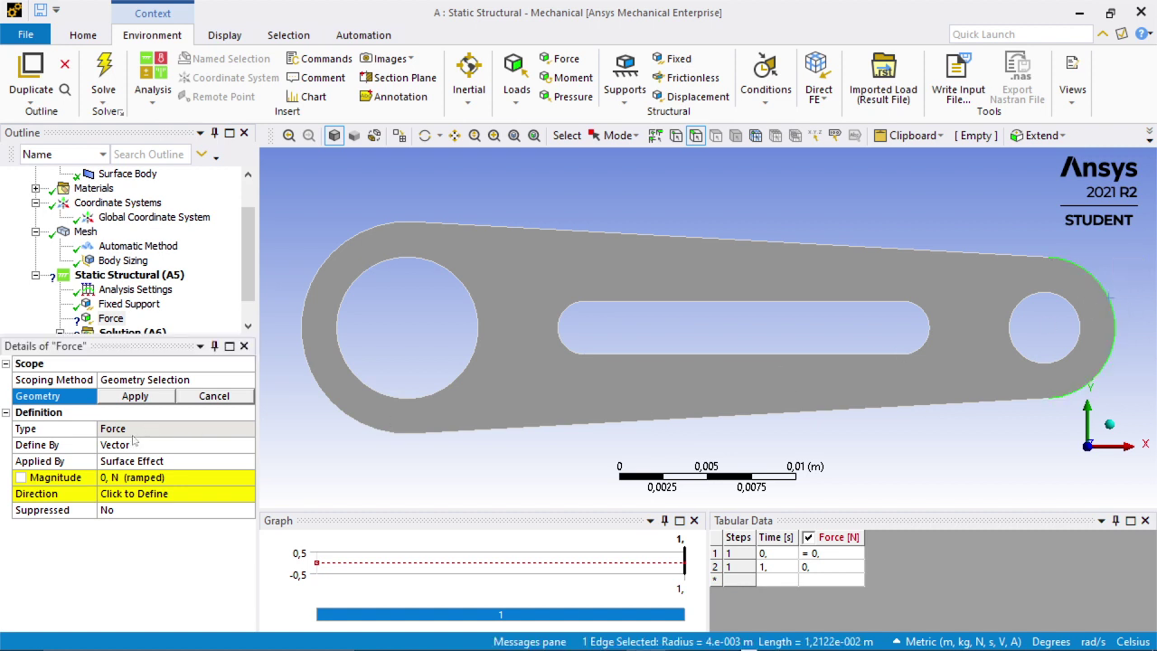
pyautogui.click(135, 397)
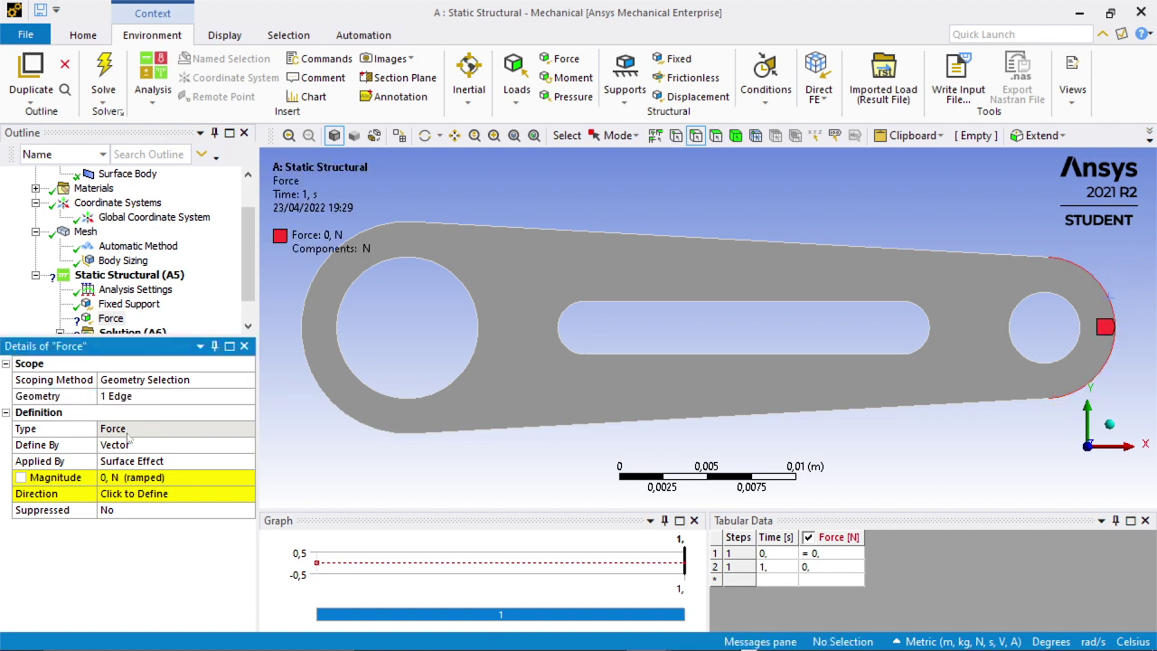
# Define the force by components, with a Y component of 400 N and an X component of 3000 N.
pyautogui.click(150, 442)
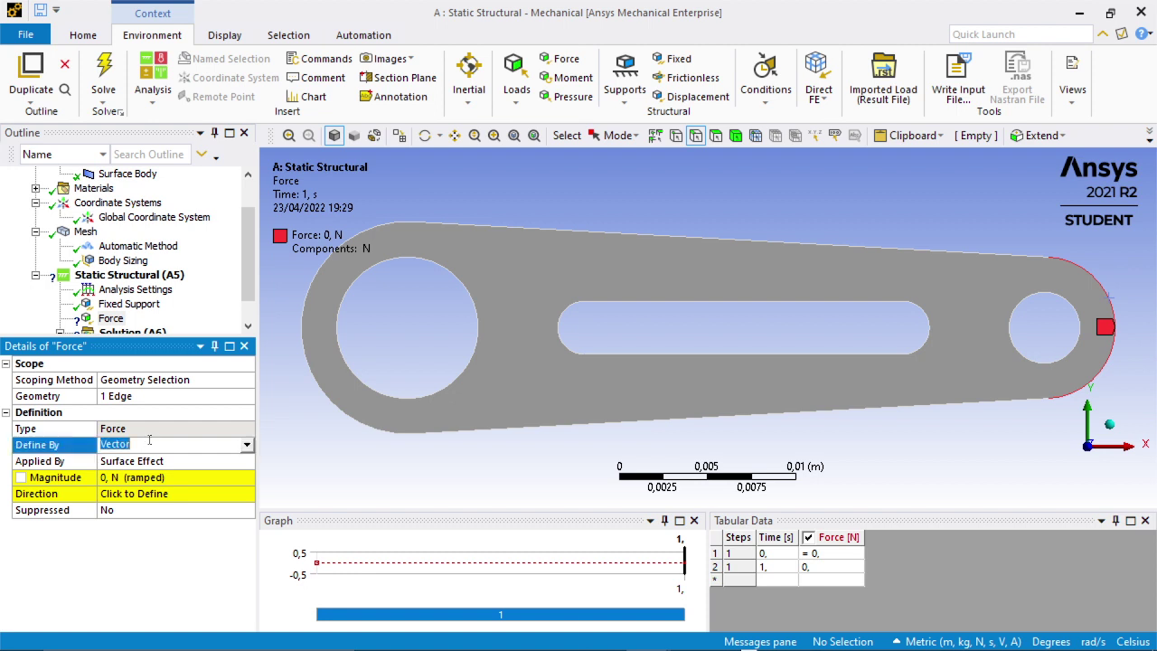
pyautogui.click(251, 451)
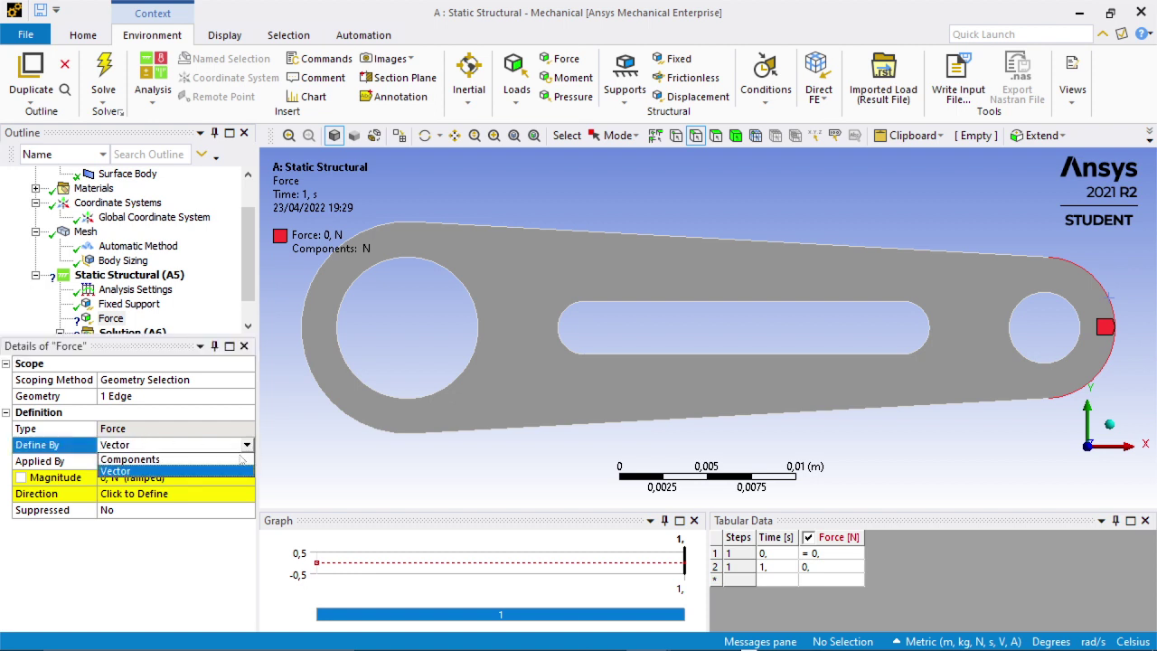
pyautogui.click(166, 464)
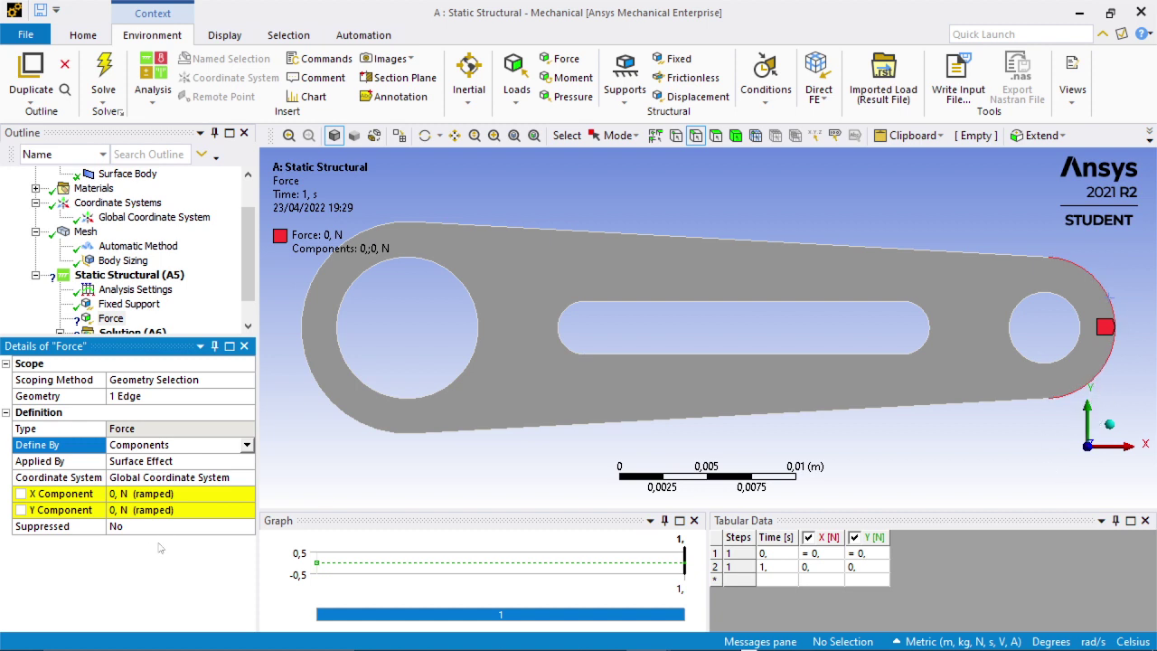
pyautogui.click(147, 511)
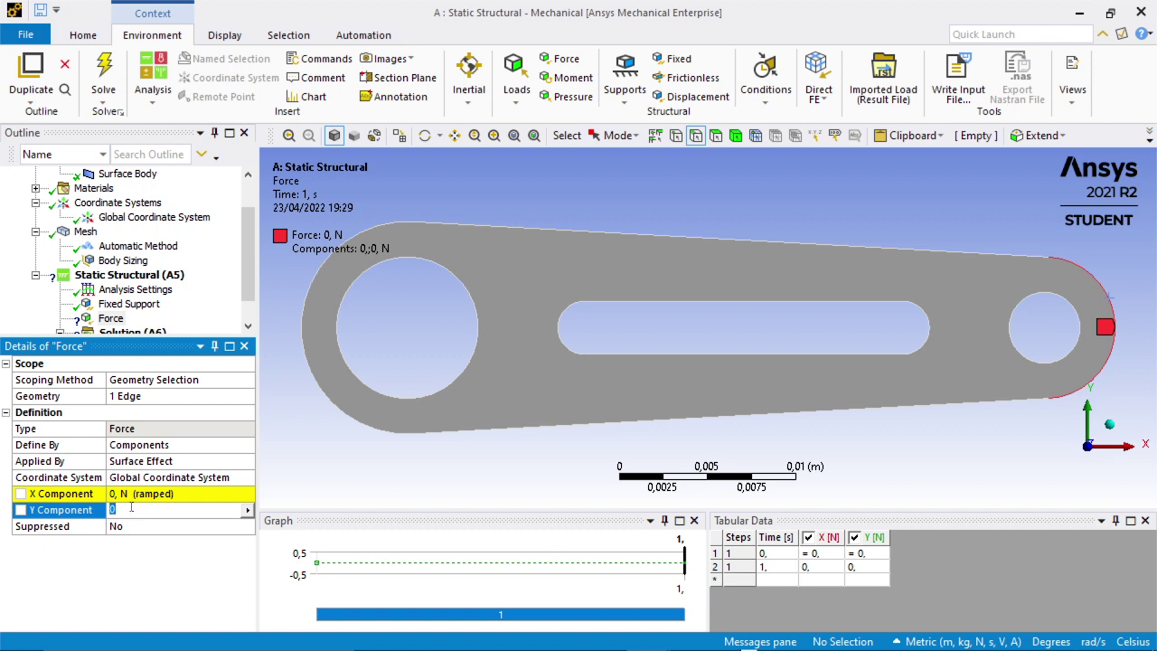
pyautogui.moveTo(114, 510); pyautogui.dragTo(104, 511)
pyautogui.write('400')
pyautogui.press('Return')
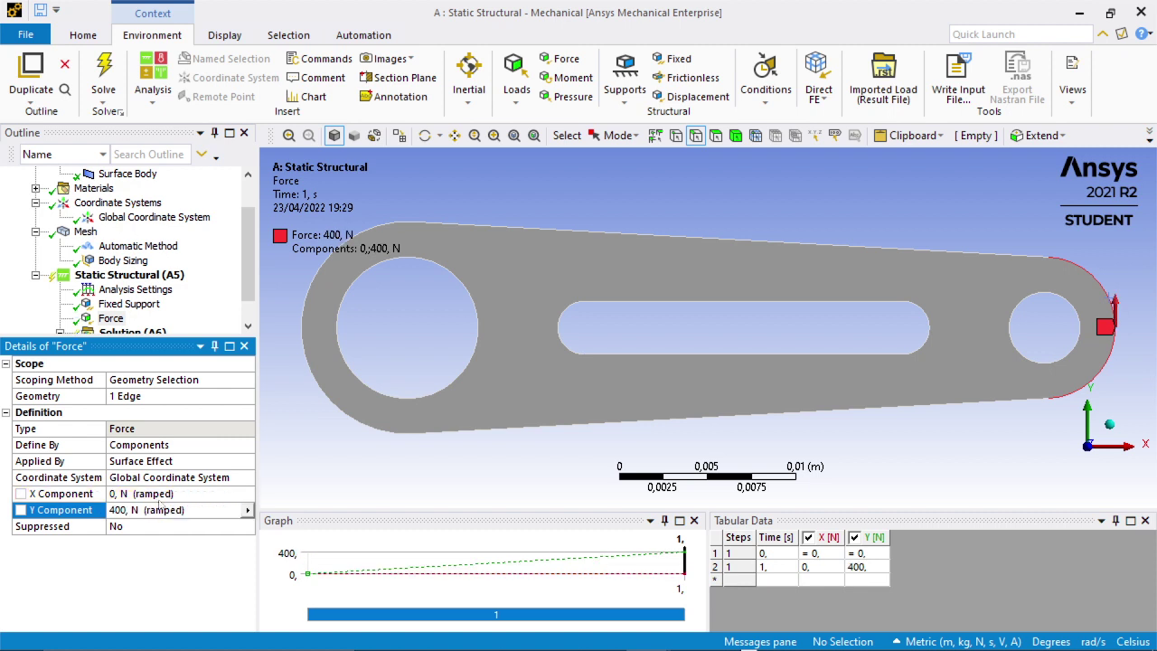
pyautogui.click(159, 497)
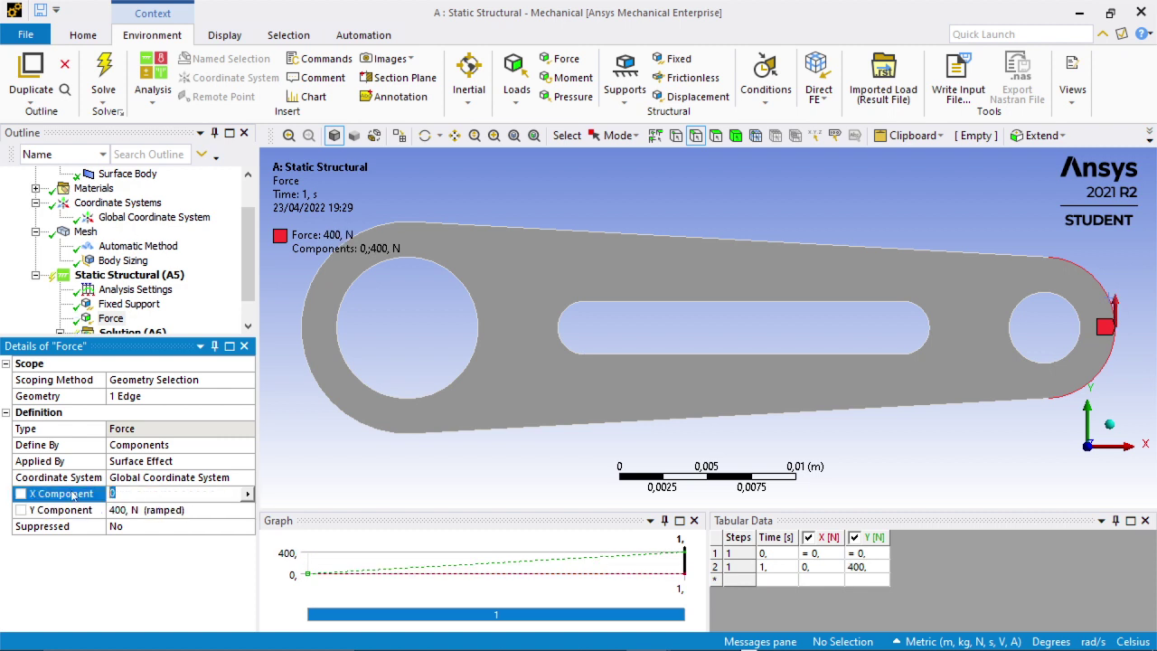
pyautogui.write('3000')
pyautogui.press('Return')
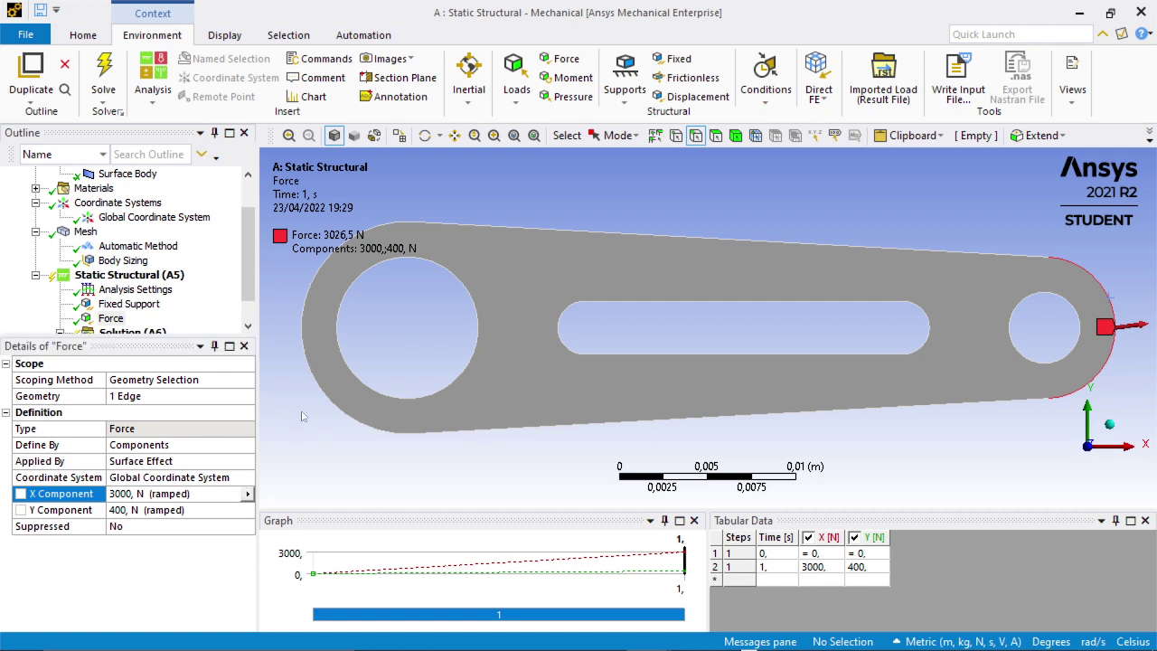
# Insert a Total Deformation result under the Solution.
pyautogui.scroll(-1, 129, 316)
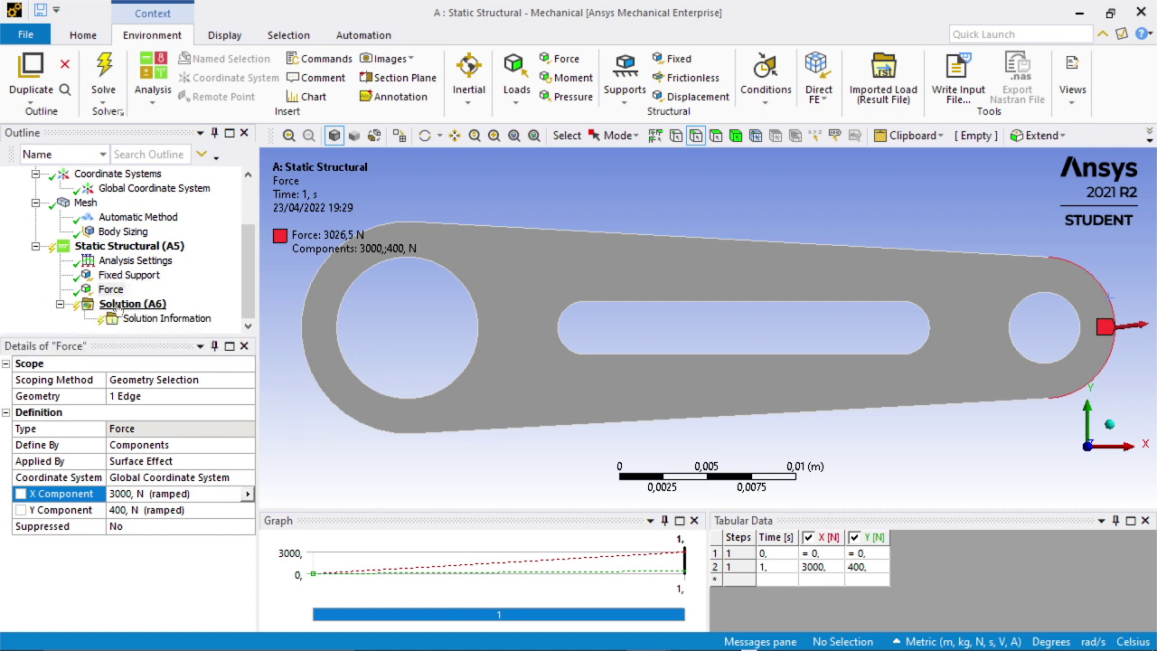
pyautogui.click(129, 304)
pyautogui.rightClick(122, 307)
pyautogui.moveTo(206, 315)
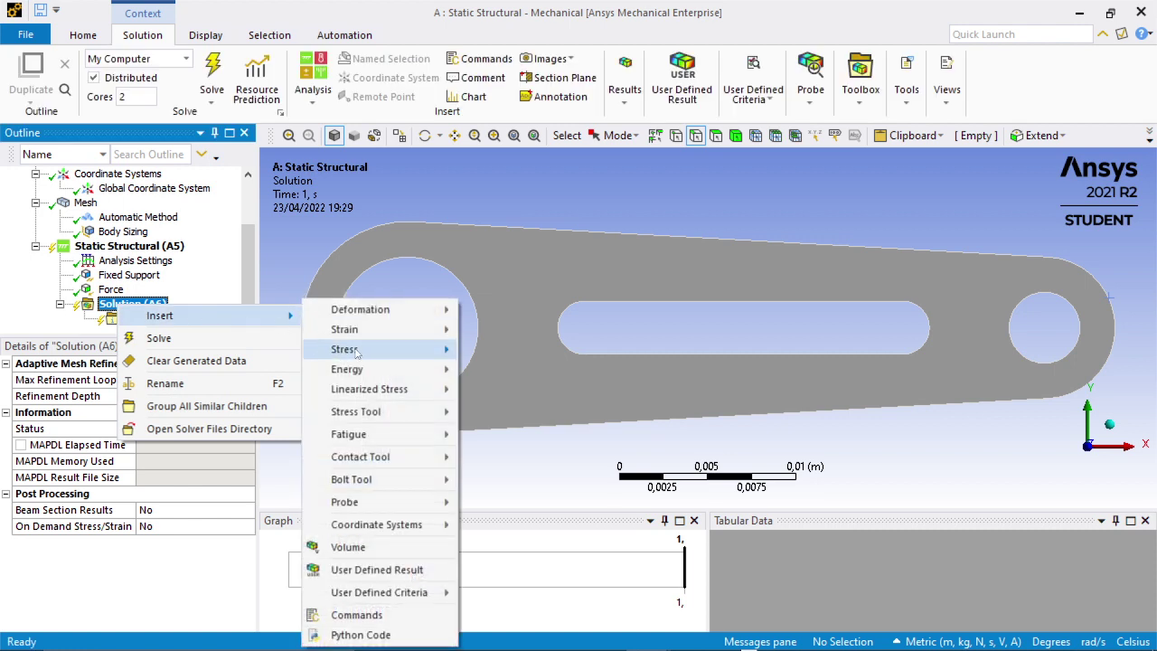
pyautogui.moveTo(369, 311)
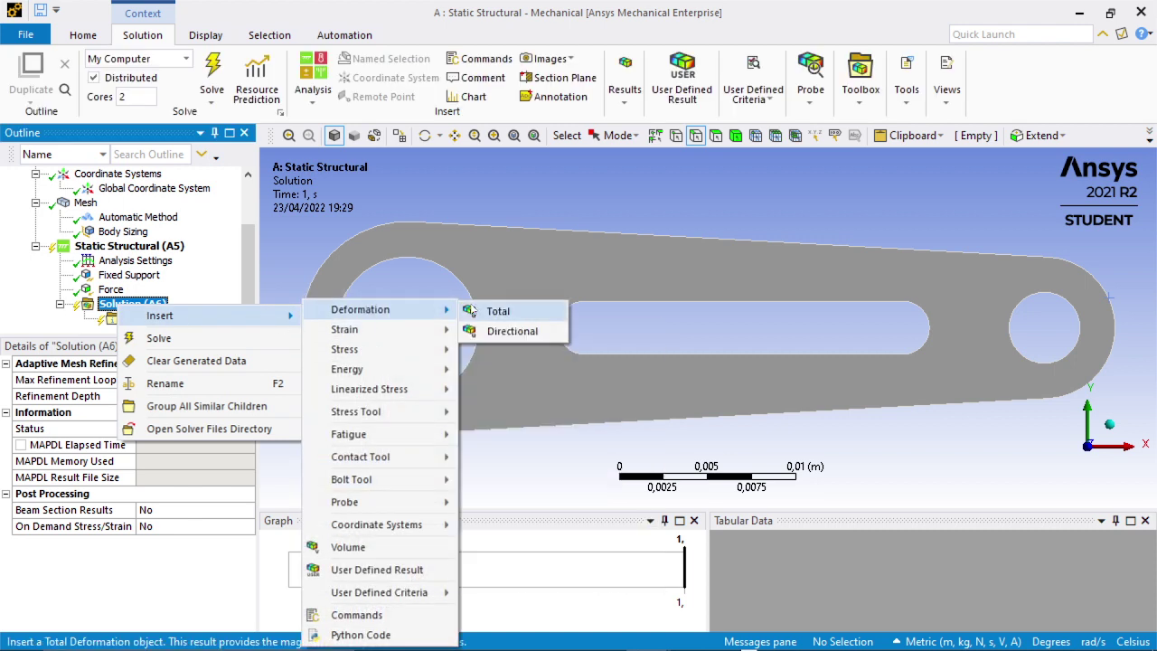
pyautogui.click(497, 311)
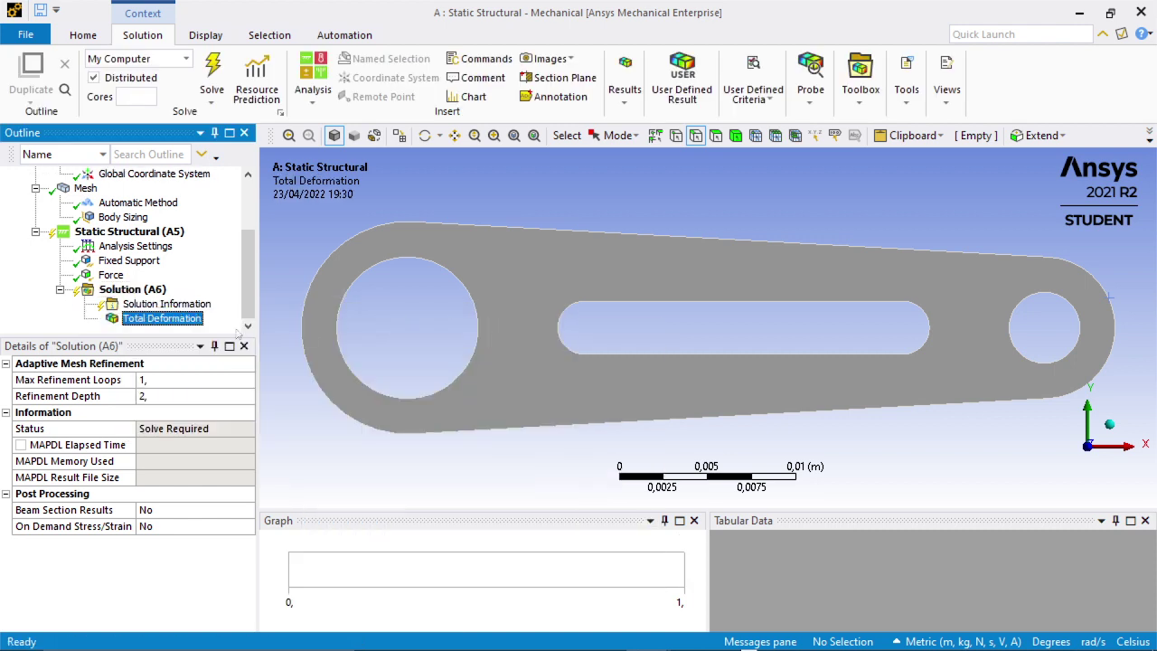
# Insert an Equivalent (von-Mises) stress result under the Solution and solve the analysis.
pyautogui.click(113, 290)
pyautogui.rightClick(125, 289)
pyautogui.moveTo(186, 296)
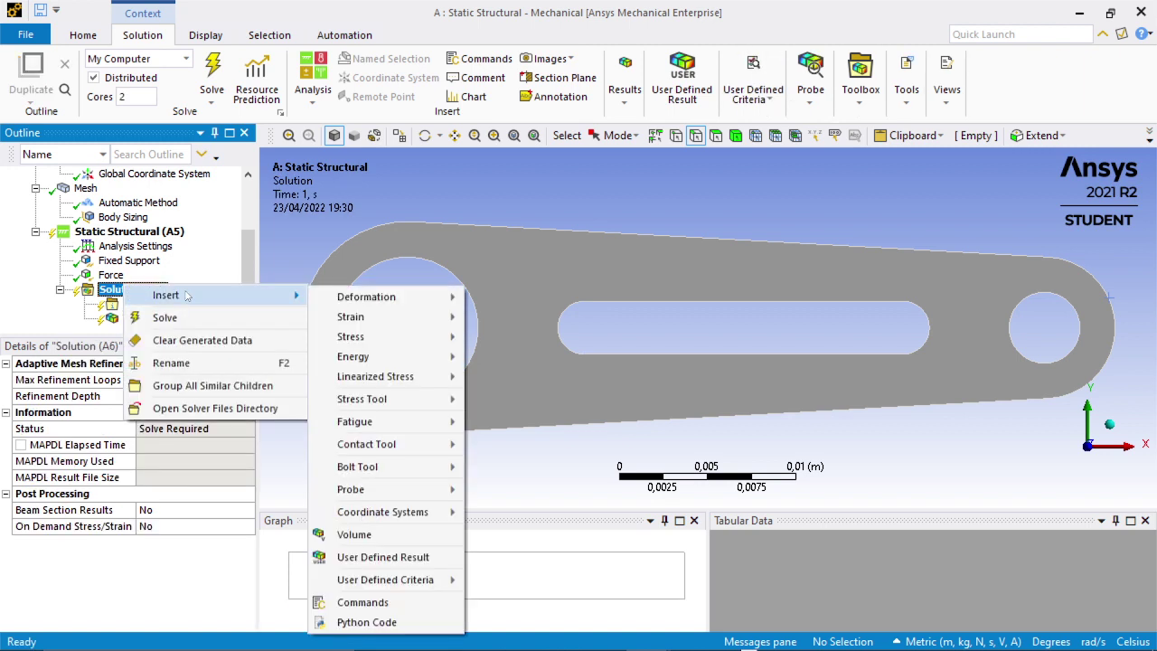
pyautogui.rightClick(109, 290)
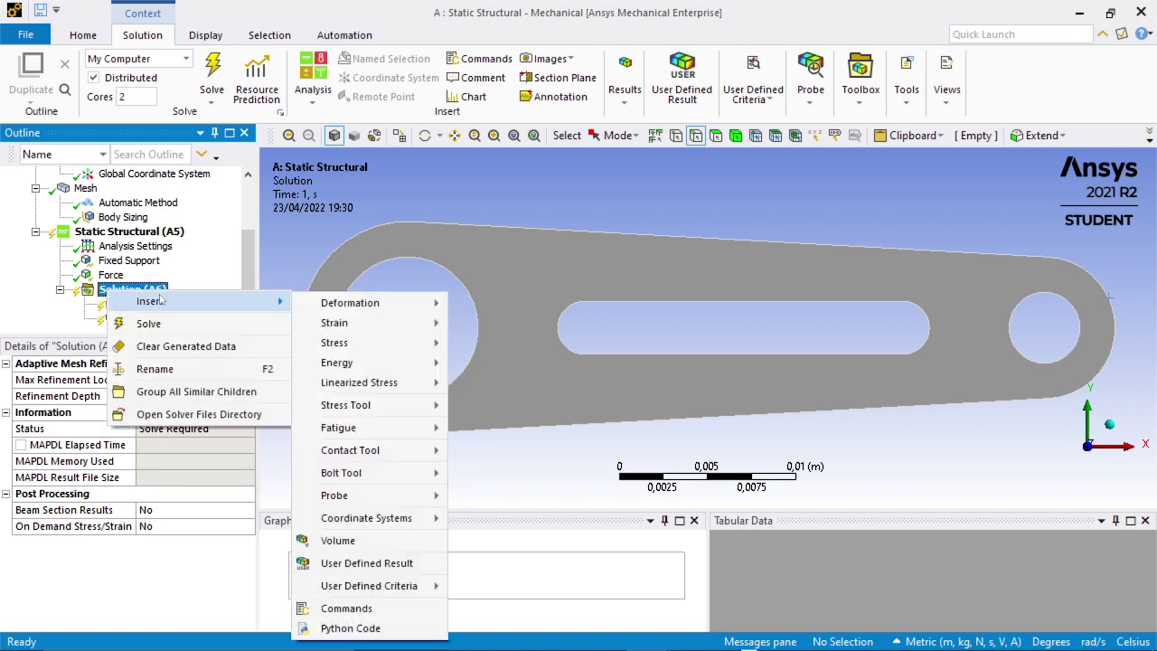
pyautogui.moveTo(331, 337)
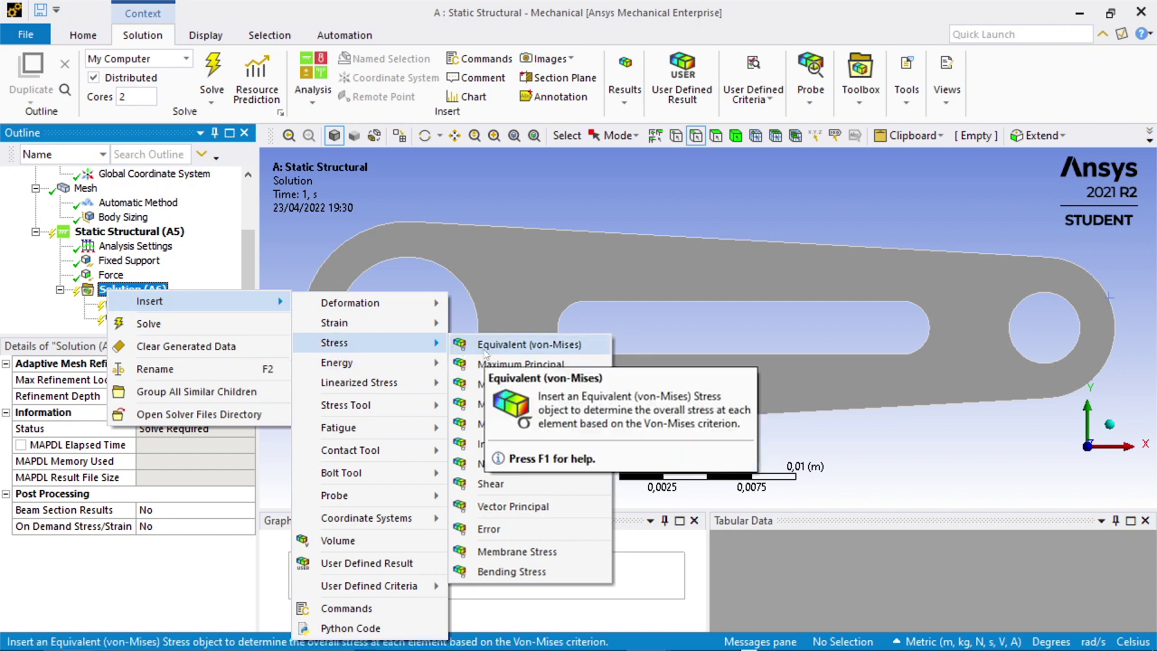
pyautogui.click(485, 347)
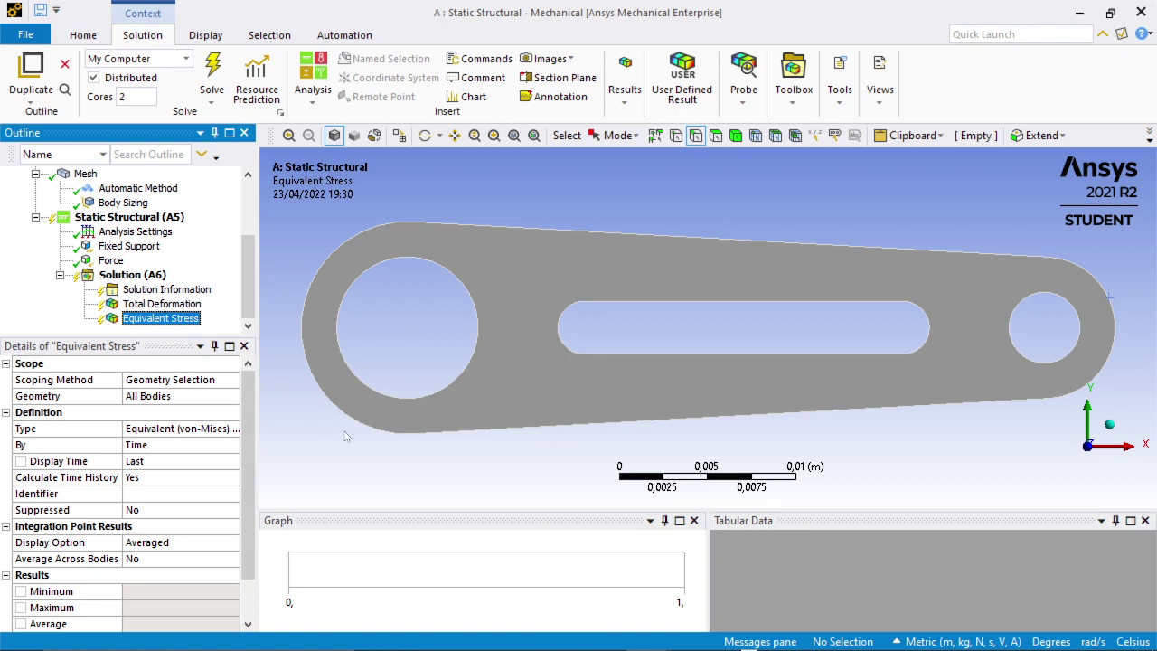
pyautogui.click(207, 70)
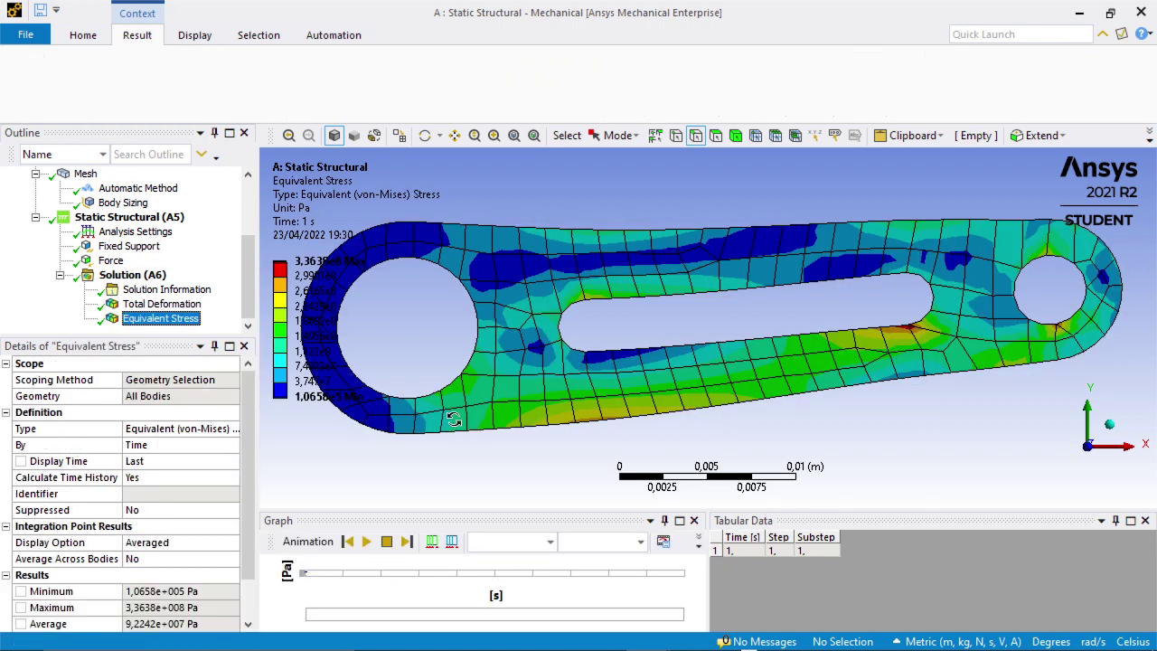
# Examine the equivalent stress contours on the link, then display the total deformation contours and check their legend.
pyautogui.scroll(2, 488, 395)
pyautogui.scroll(-4, 488, 395)
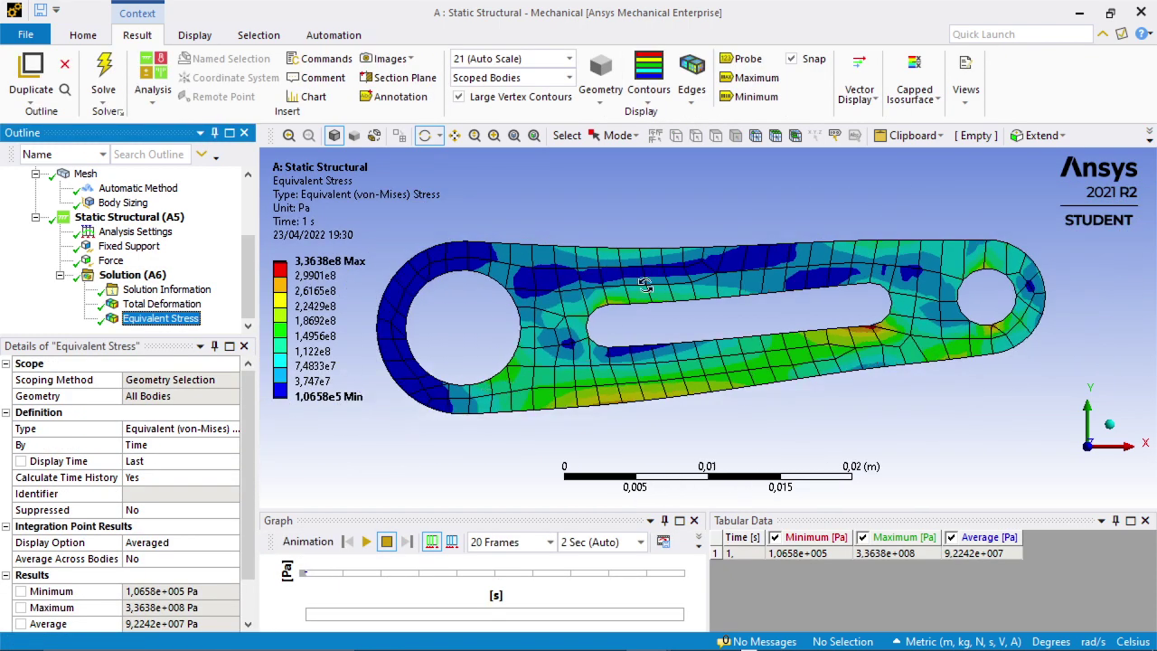
pyautogui.scroll(3, 689, 234)
pyautogui.scroll(-2, 681, 237)
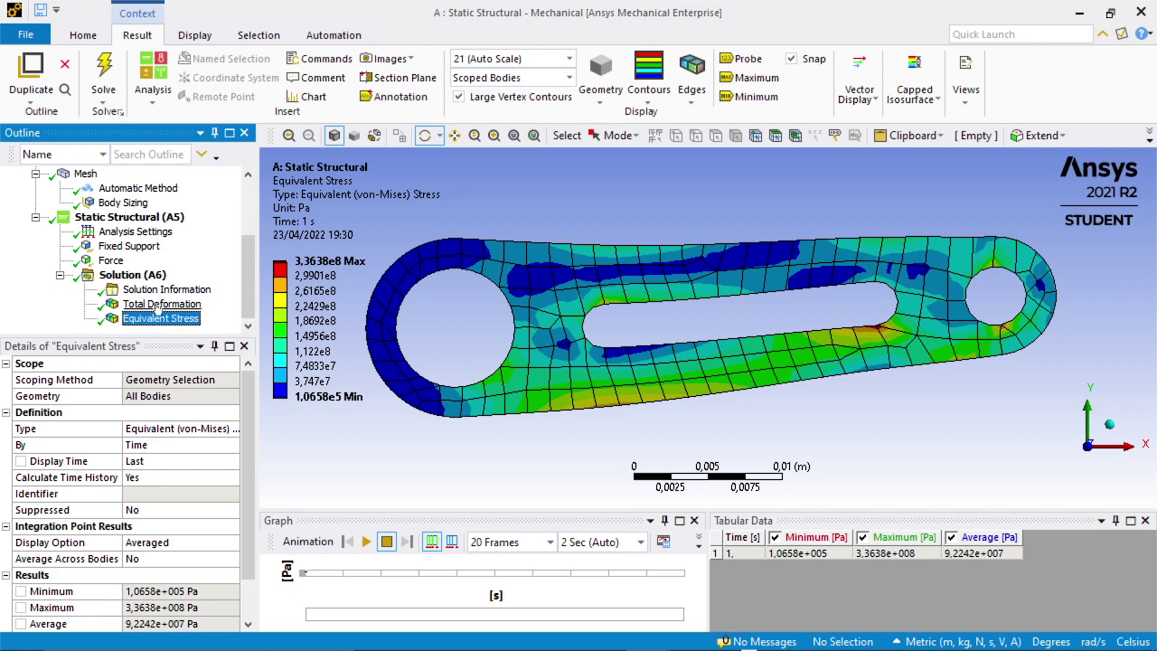
pyautogui.click(159, 304)
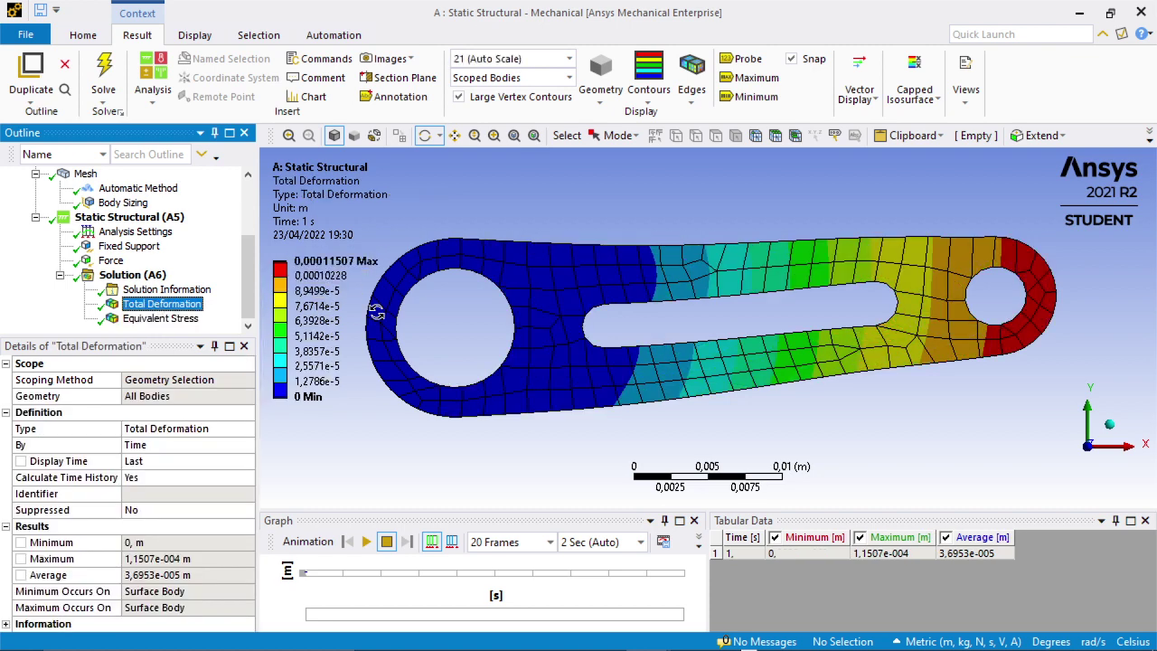
pyautogui.moveTo(359, 313)
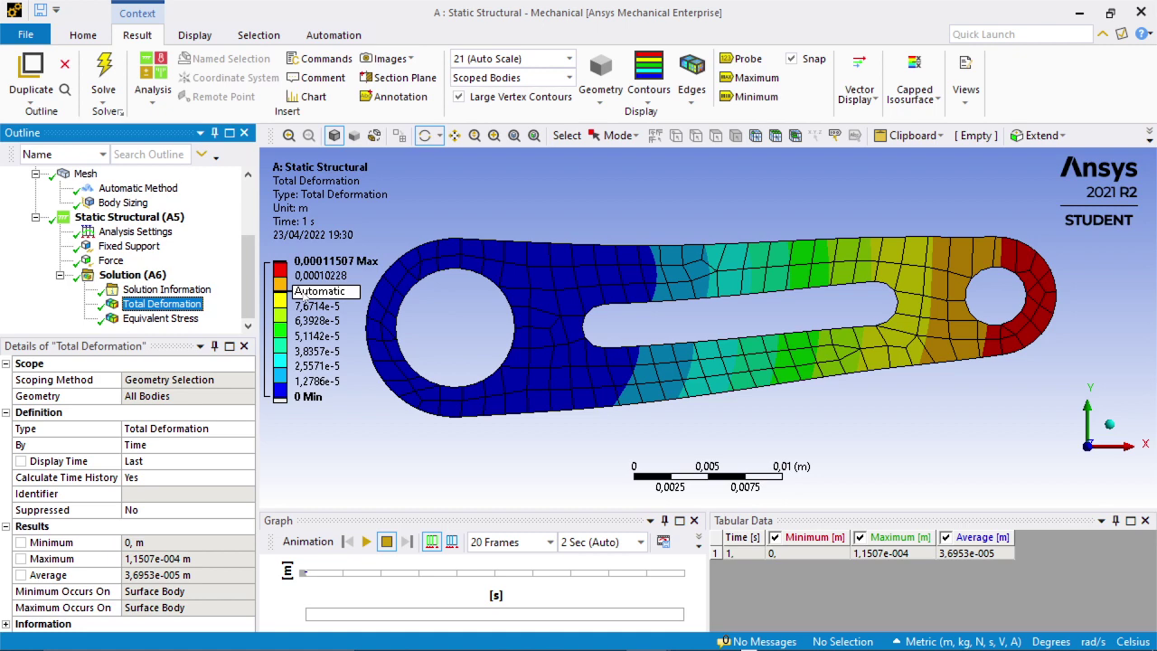
# Play the result animation for the equivalent stress and then for the total deformation.
pyautogui.click(172, 318)
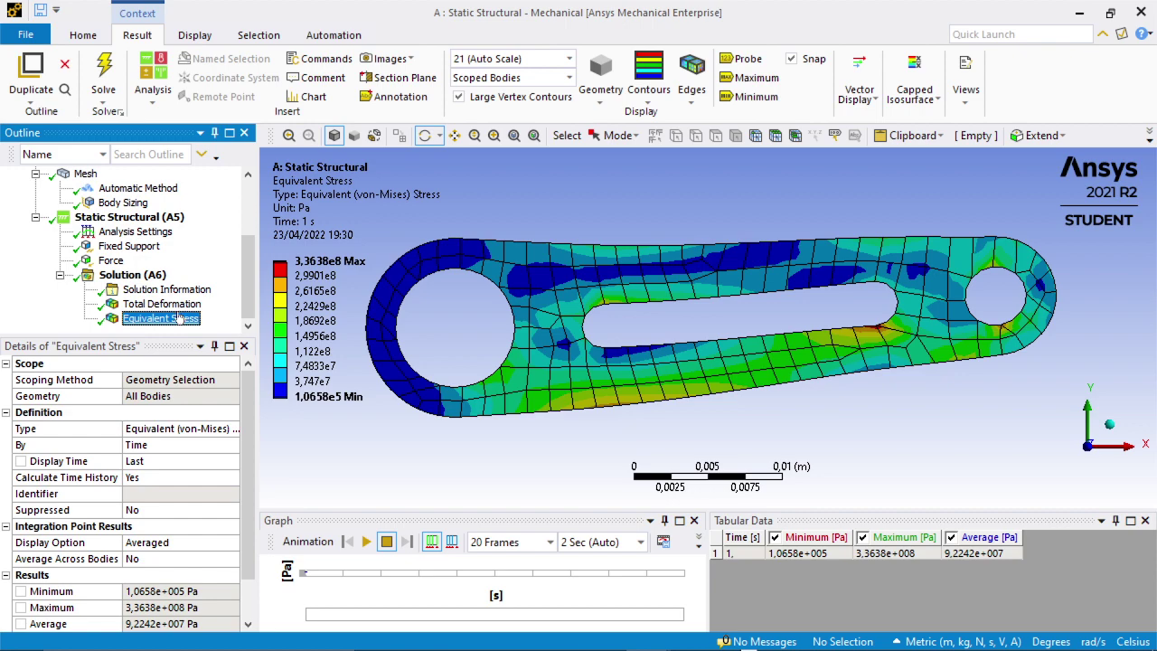
pyautogui.click(366, 541)
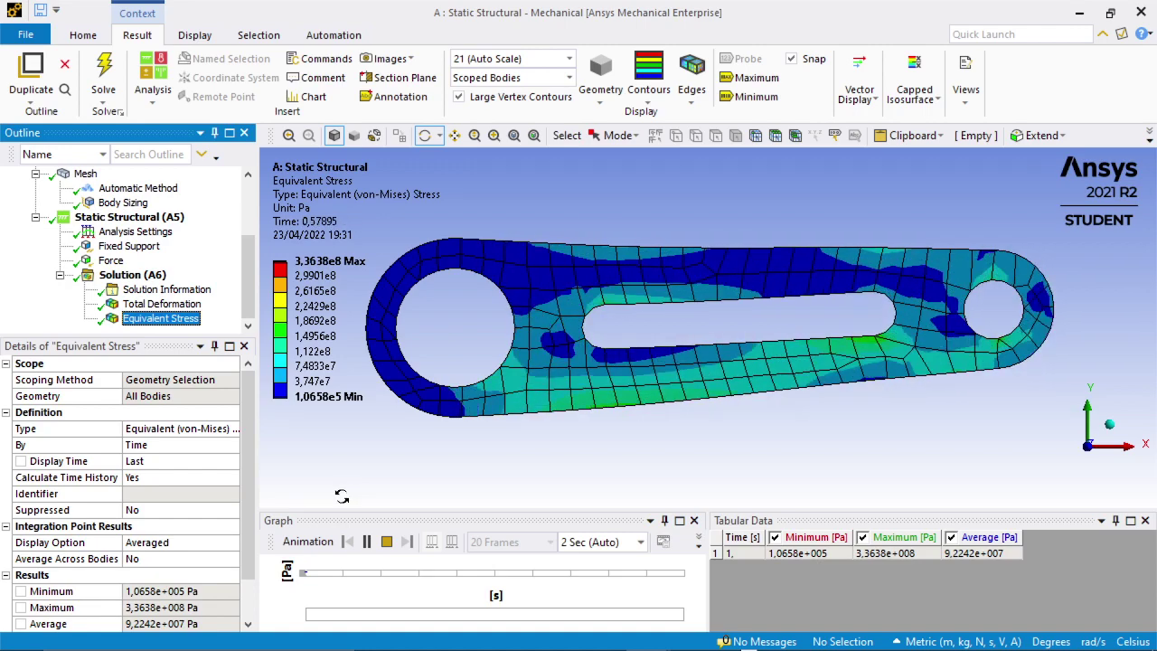
pyautogui.click(161, 304)
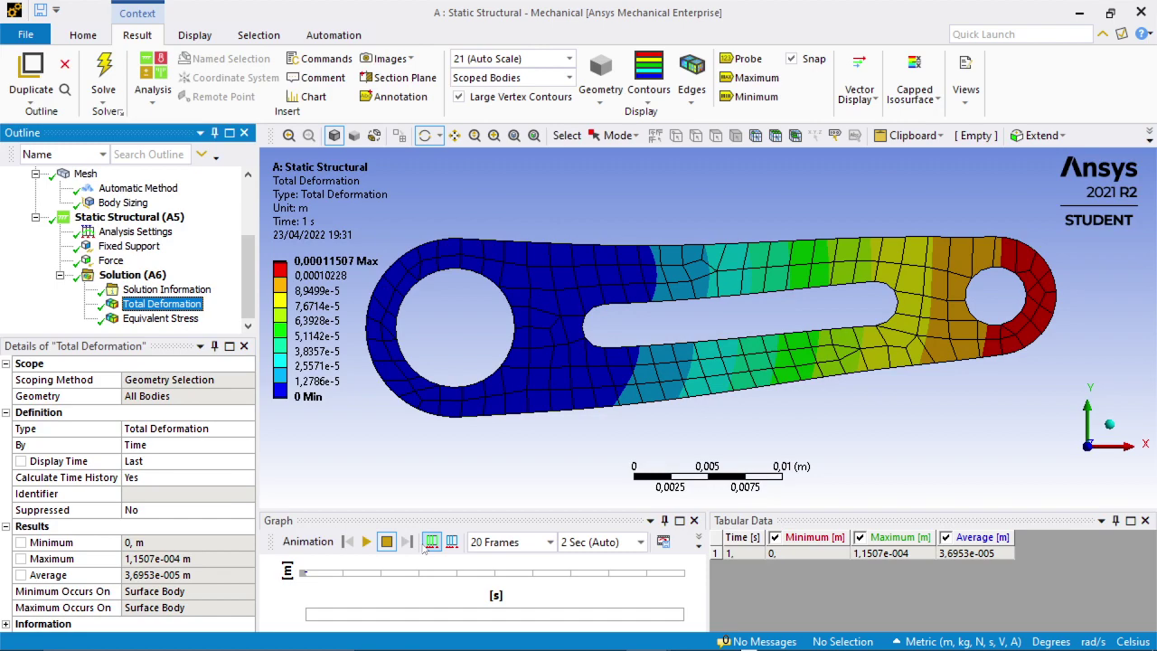
pyautogui.click(366, 542)
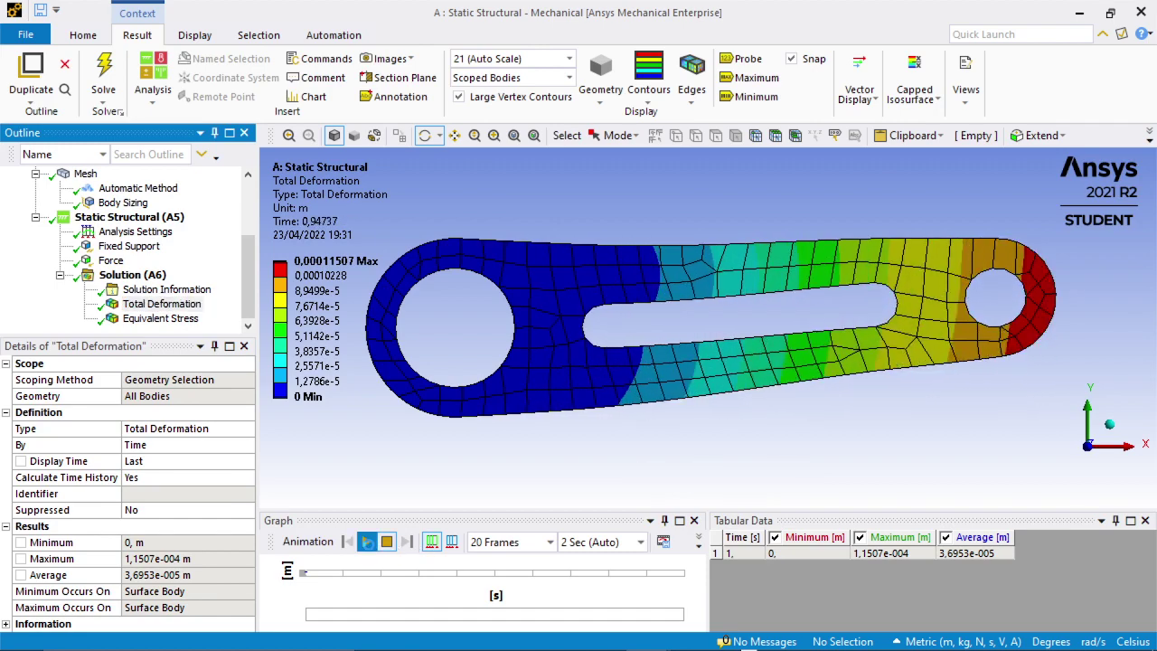